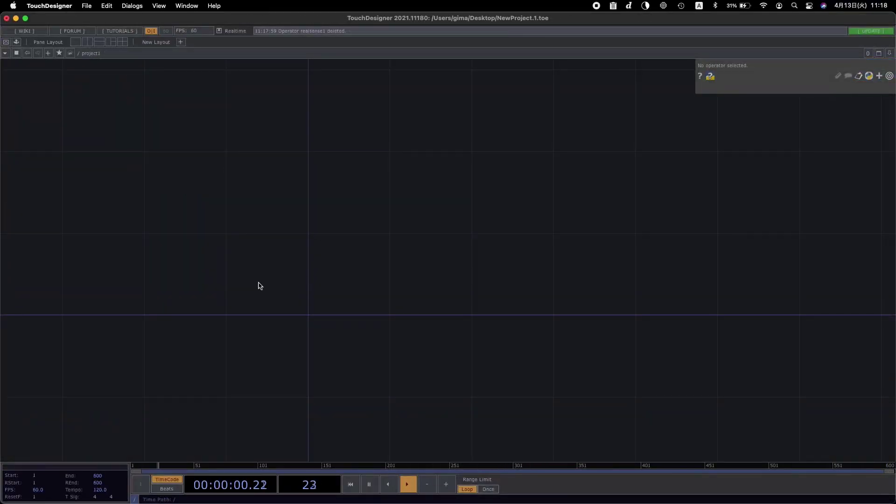
Step: Add a realsense1 TOP to the network with the camera model set to D435
drag(250, 284, 319, 279)
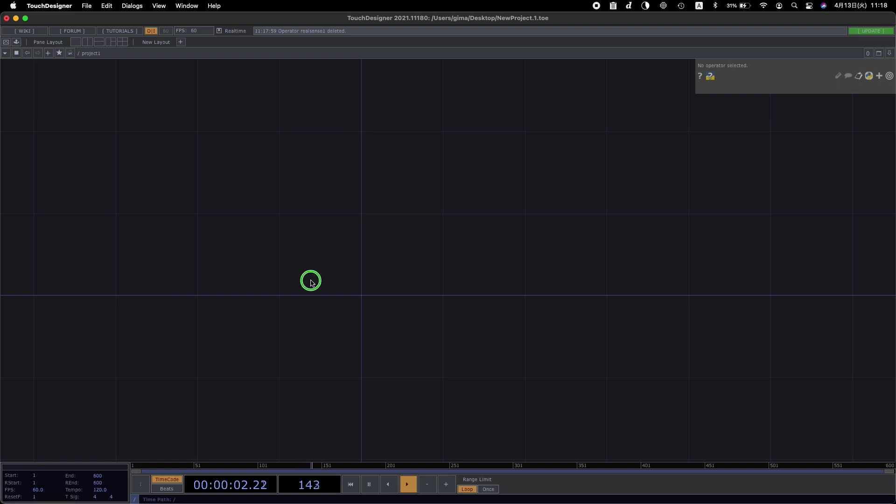
right_click(312, 282)
click(321, 193)
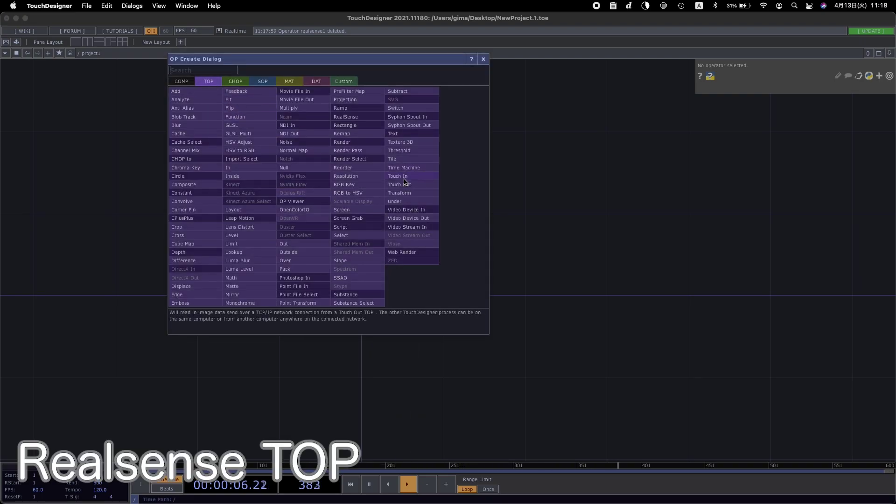
click(354, 123)
click(291, 273)
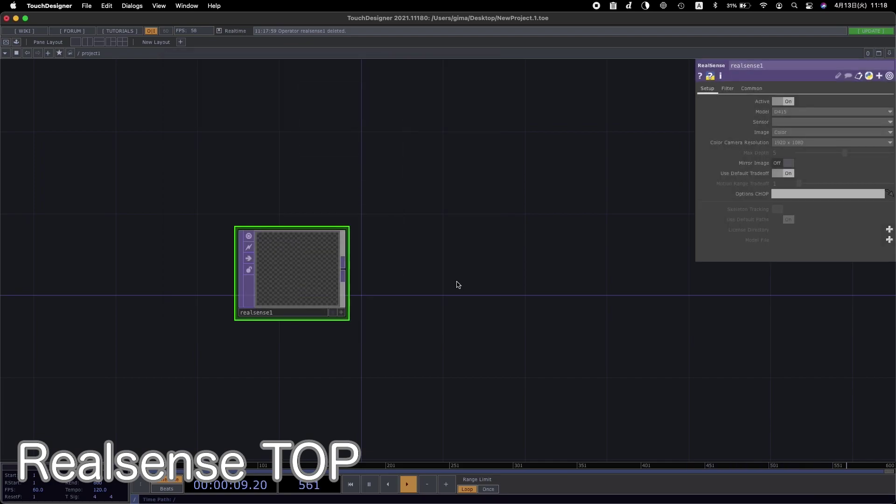
click(784, 112)
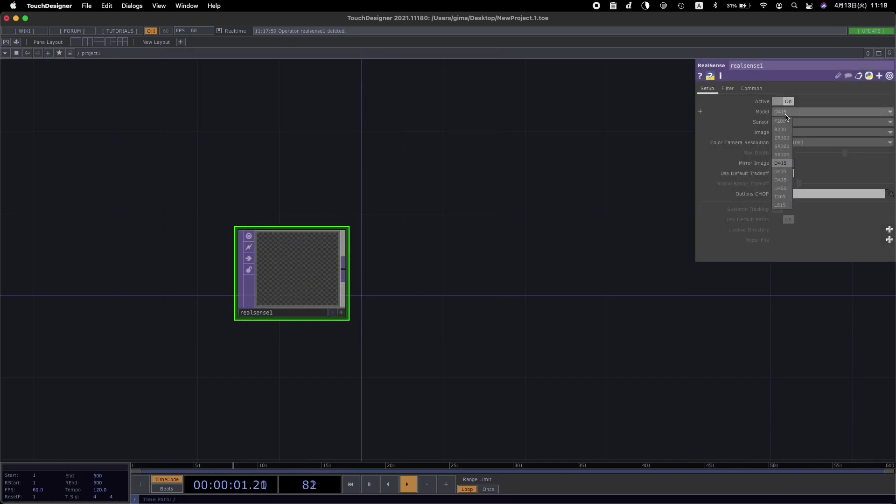
click(784, 172)
Step: Switch realsense1's Image output to Depth and shift the node left
drag(300, 270, 292, 279)
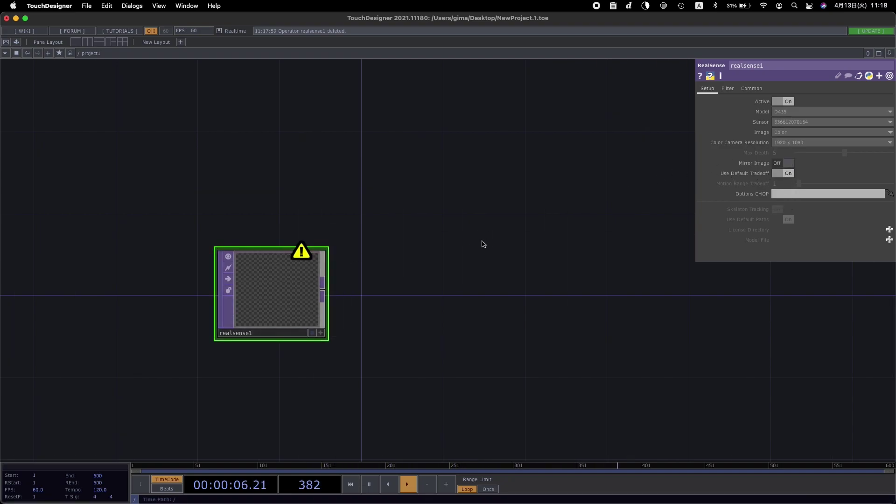
drag(302, 294, 281, 294)
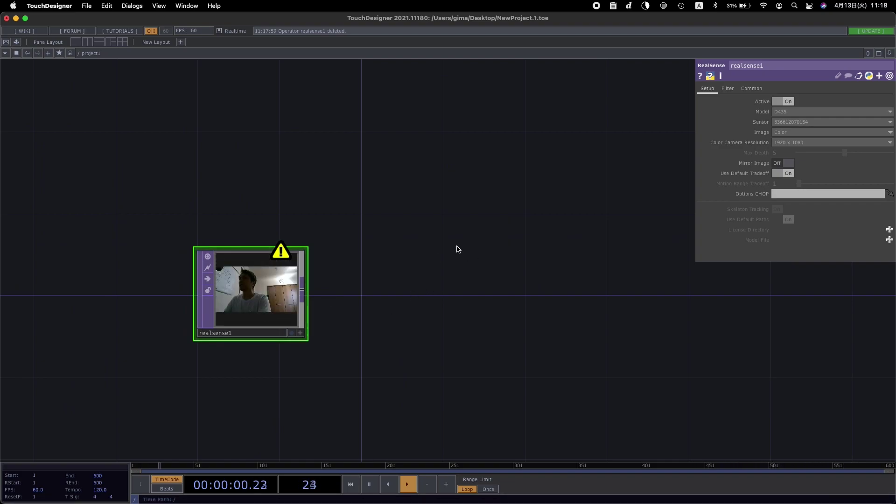
click(788, 132)
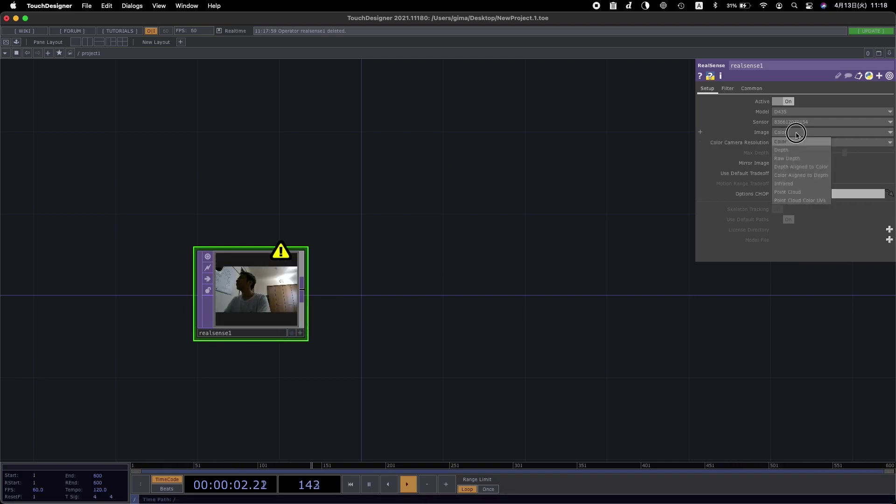
click(789, 149)
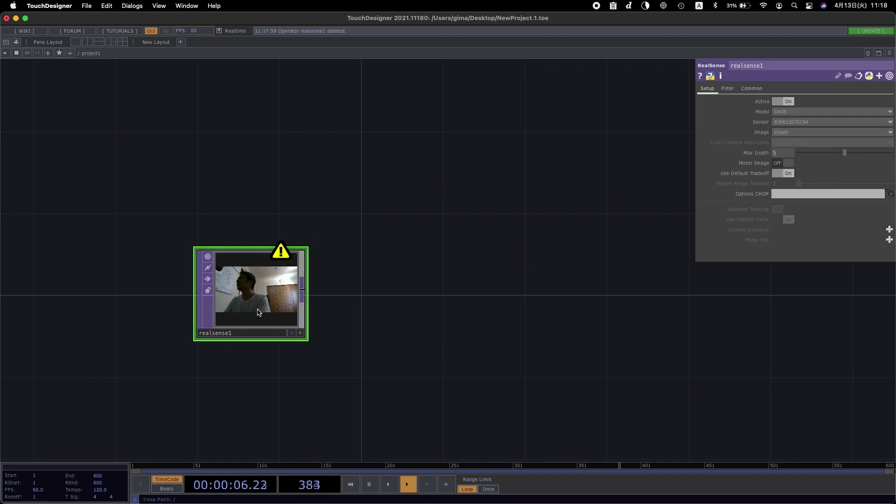
drag(258, 309, 238, 309)
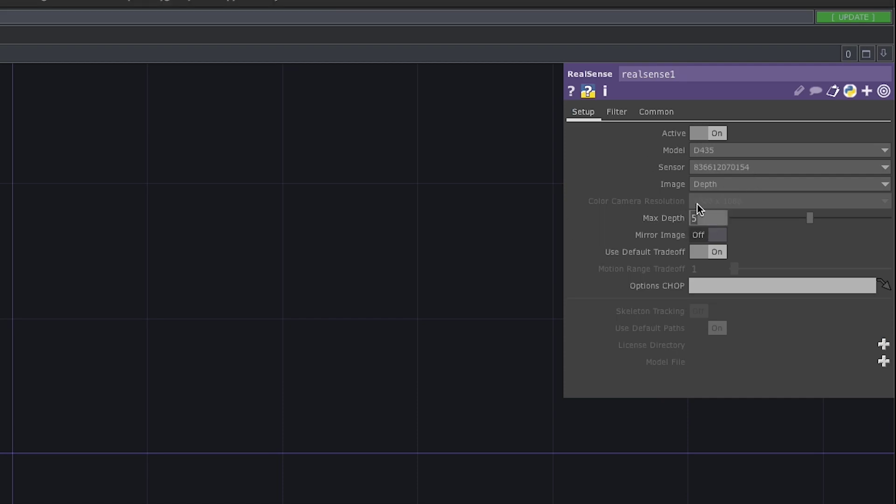
Step: Set realsense1's Max Depth to 3 and turn Mirror Image on
text(3)
click(345, 294)
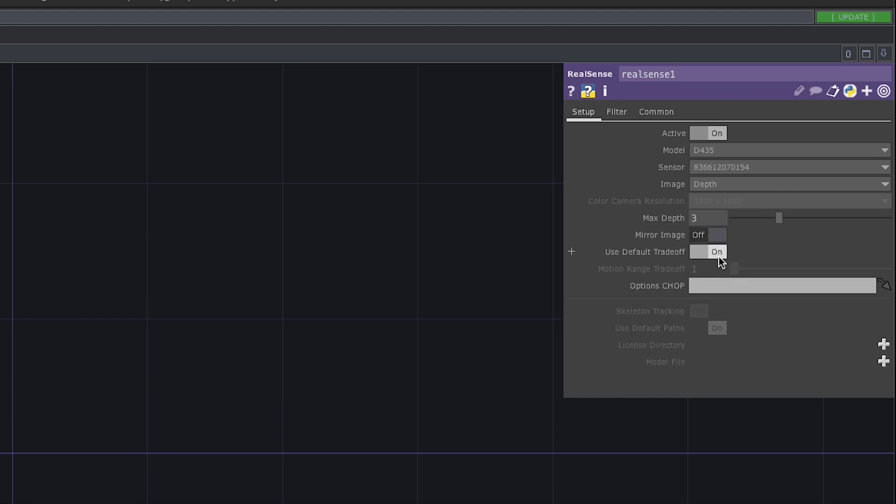
click(715, 237)
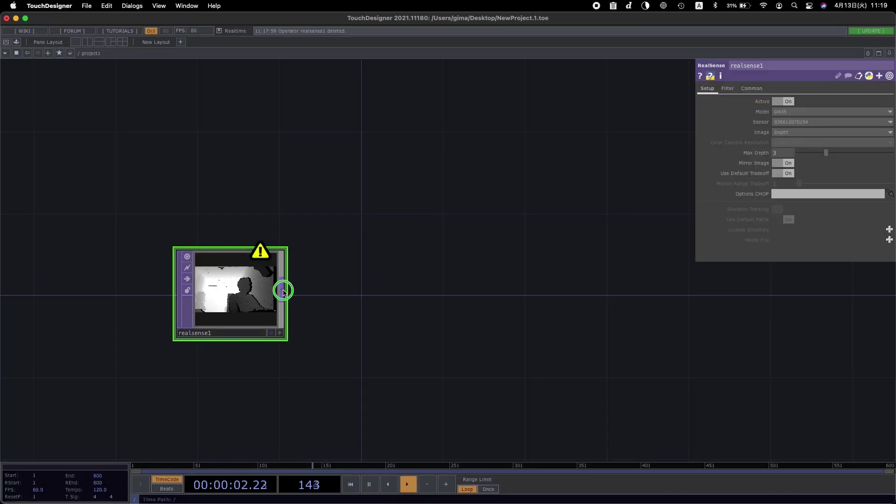
Step: Add a level1 TOP wired from realsense1 and drag its Invert to 1
right_click(283, 292)
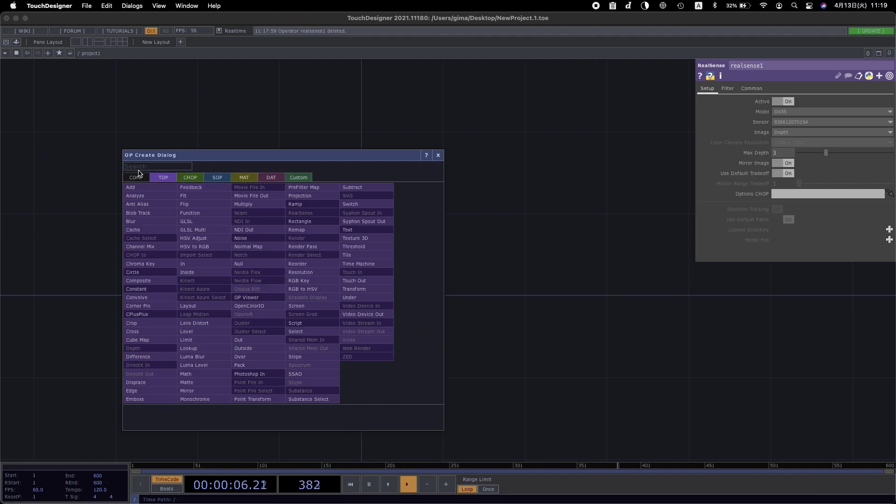
text(l)
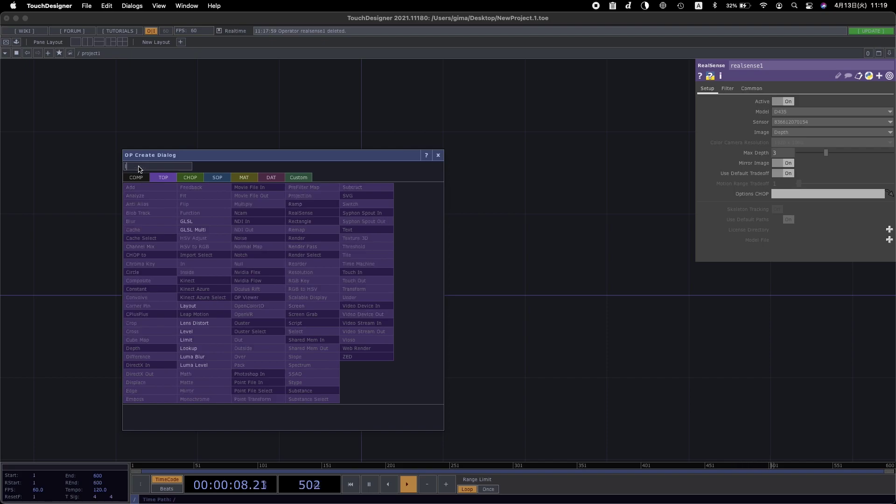
click(210, 331)
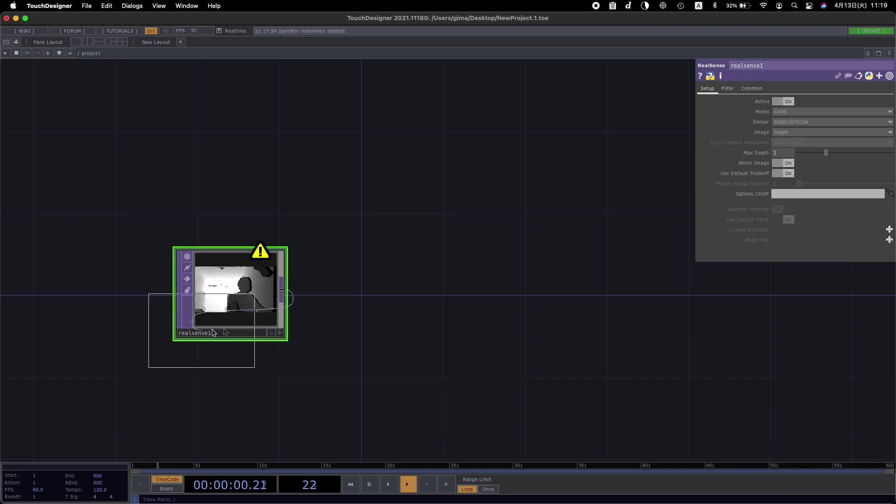
click(397, 311)
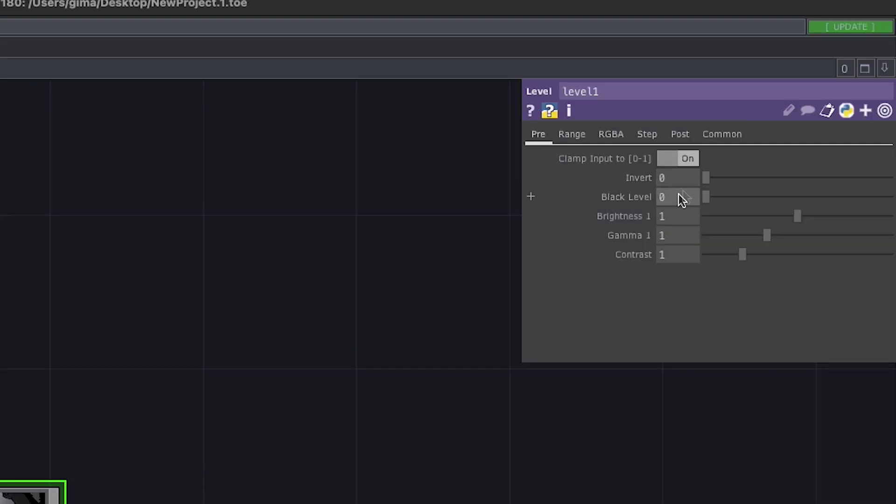
drag(721, 178, 888, 181)
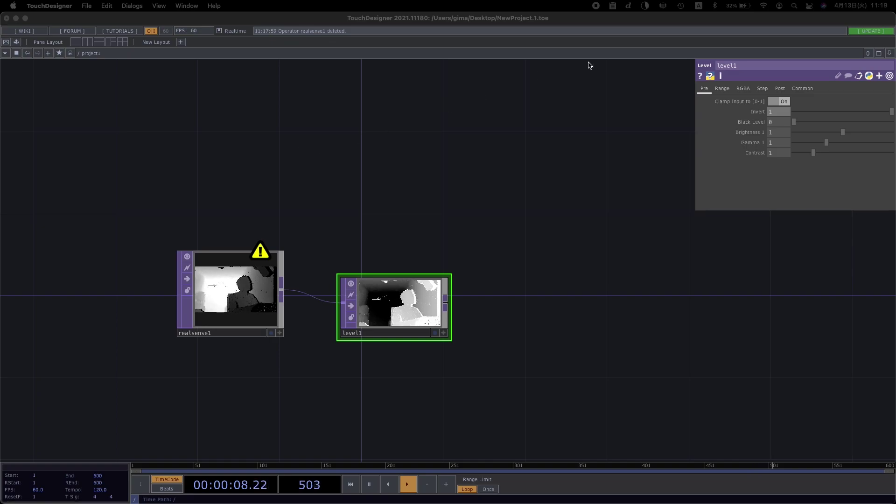
Step: Set level1's Black Level to 0.552, Brightness 1.105 and Contrast 3.26
drag(794, 122, 771, 117)
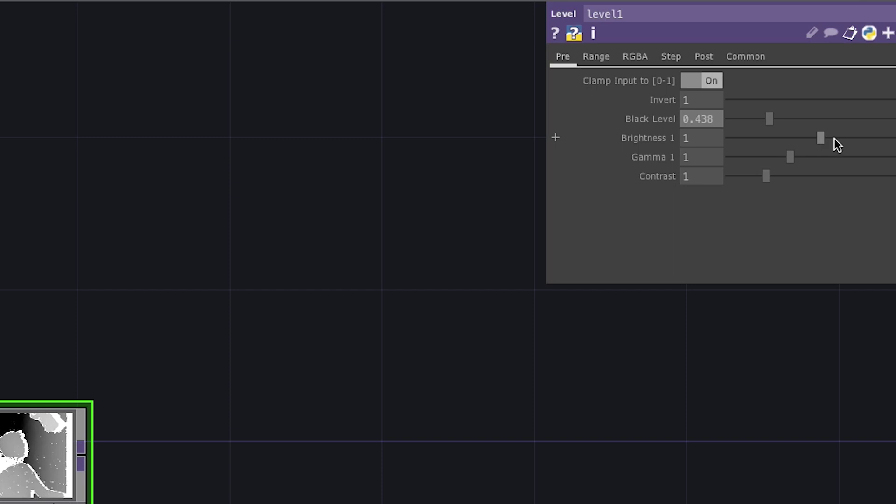
drag(778, 119, 834, 135)
drag(781, 175, 860, 155)
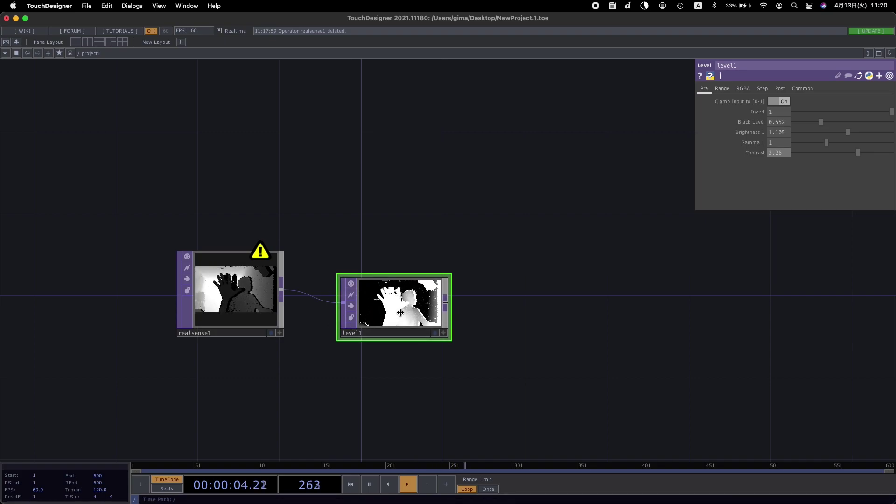
Step: Nudge level1 up and tidy the network view
drag(380, 316, 380, 295)
drag(490, 329, 486, 339)
scroll(428, 292, up, 5)
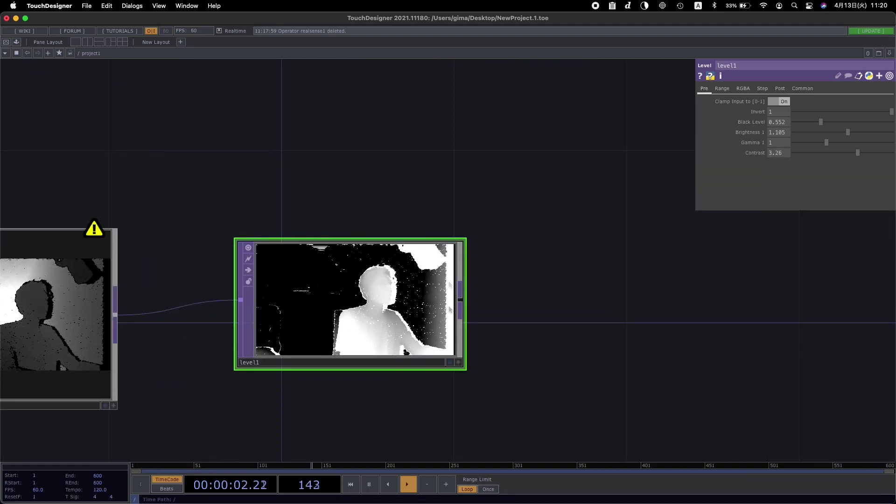
scroll(443, 292, down, 1)
scroll(444, 292, down, 4)
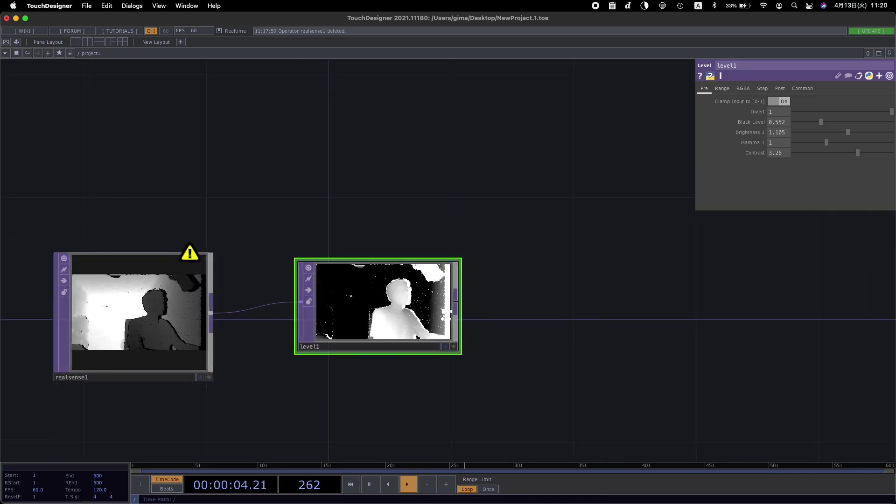
drag(490, 359, 438, 354)
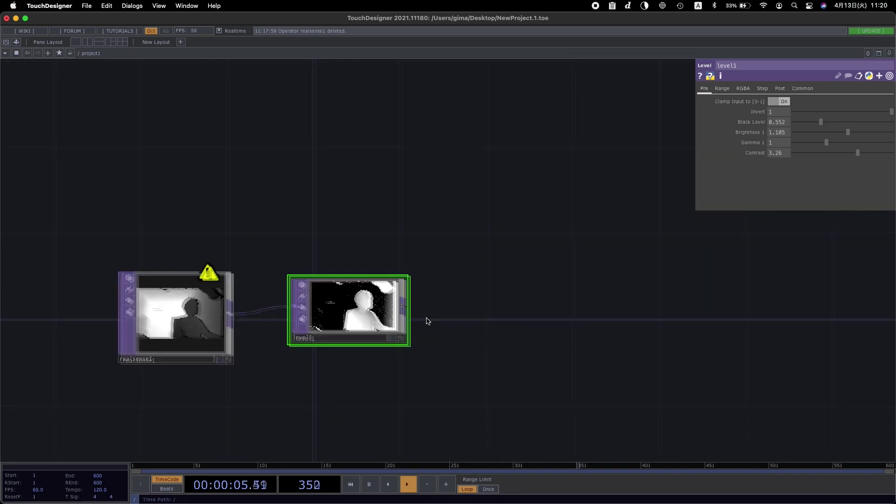
Step: Add a crop1 TOP after level1 with Crop Right at 0.948
click(402, 305)
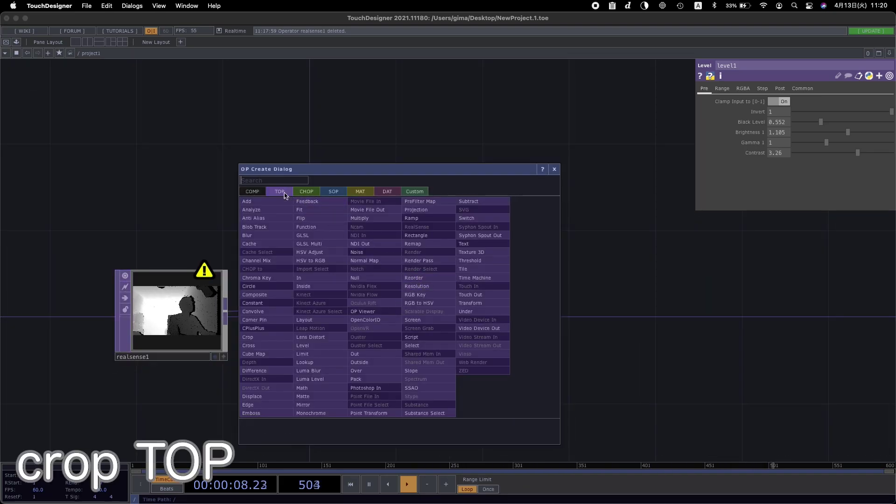
text(c)
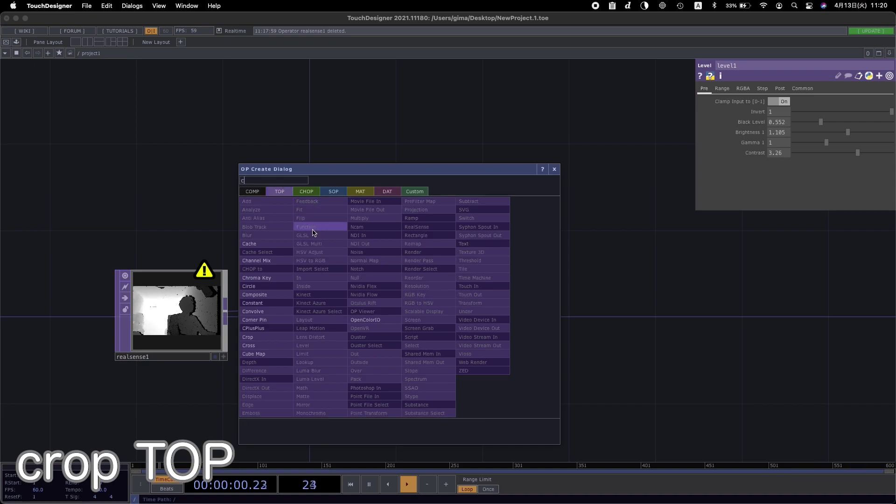
click(261, 336)
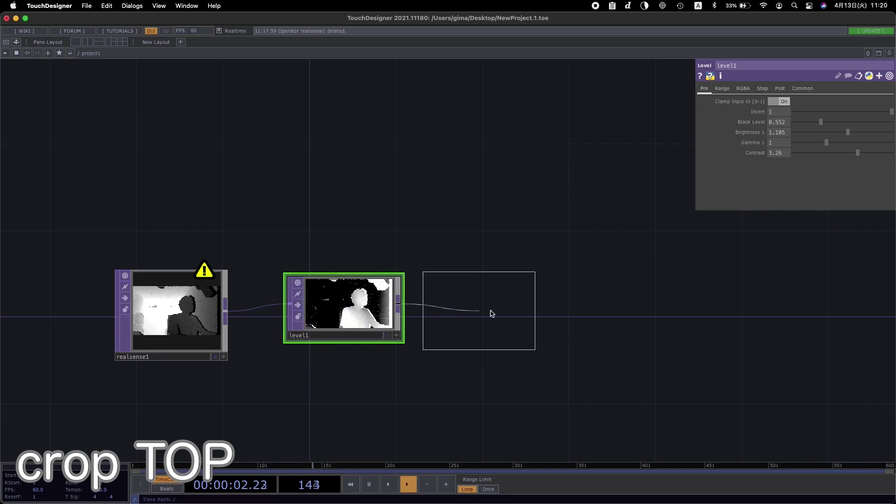
click(502, 317)
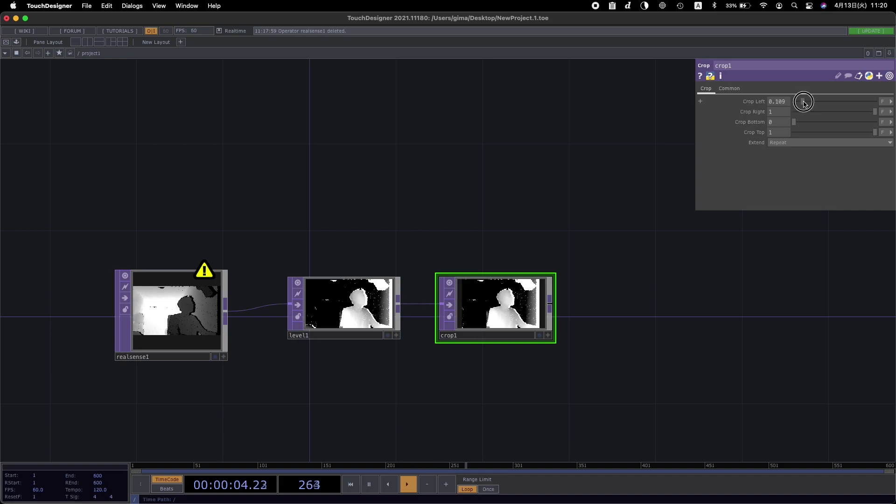
mouse_move(877, 115)
mouse_down()
mouse_move(858, 116)
mouse_move(882, 117)
mouse_up()
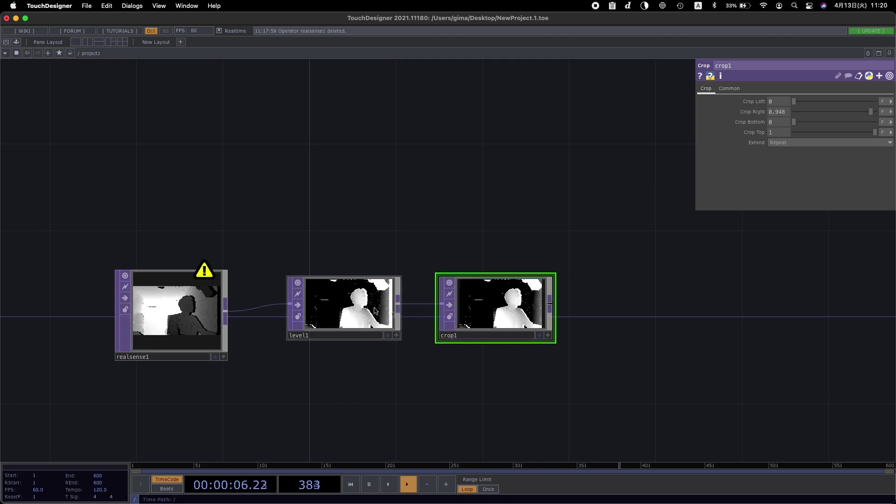
Step: Raise level1's Black Level to 0.647
click(345, 303)
drag(820, 122, 826, 125)
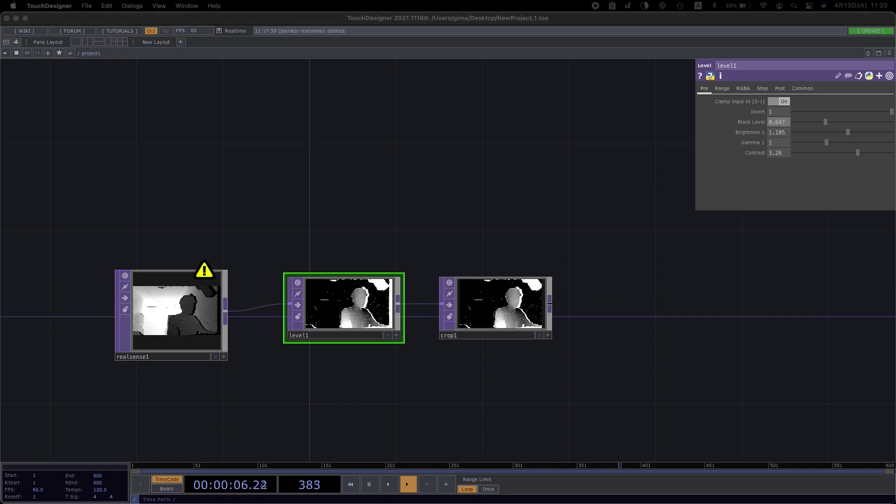
click(590, 340)
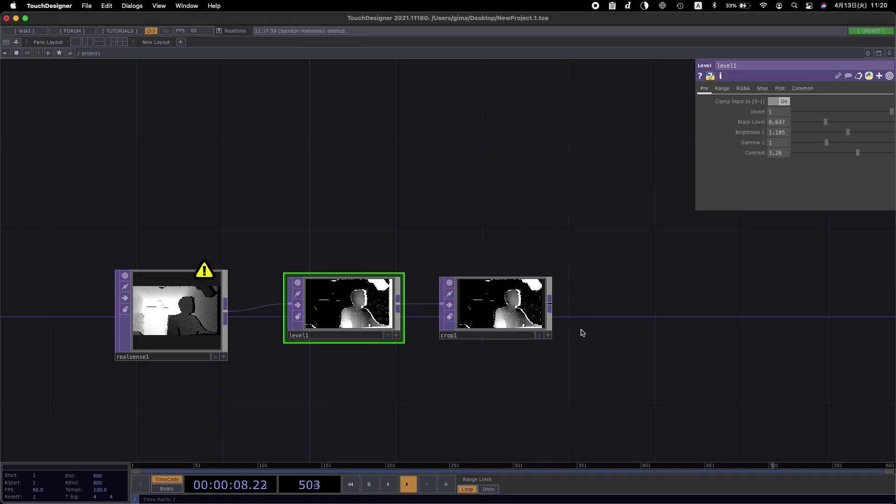
click(552, 306)
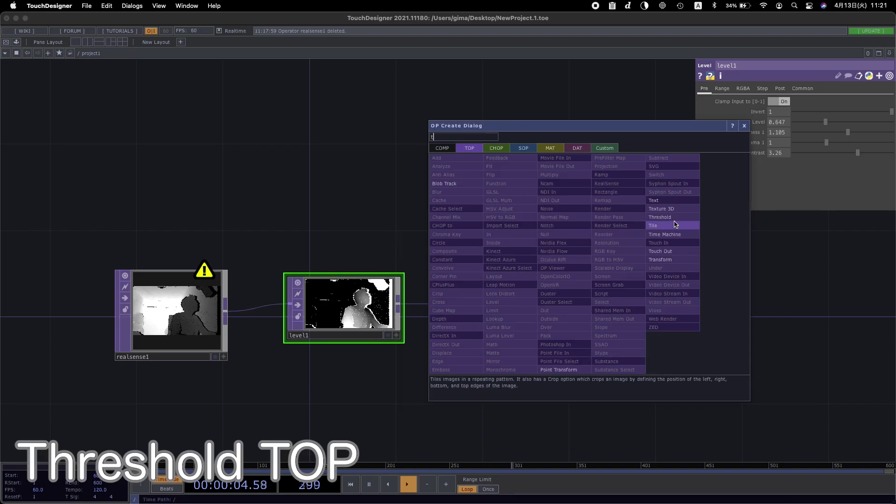
Step: Add a thresh1 TOP after crop1 and lower its Threshold to 0.219
click(660, 217)
click(596, 356)
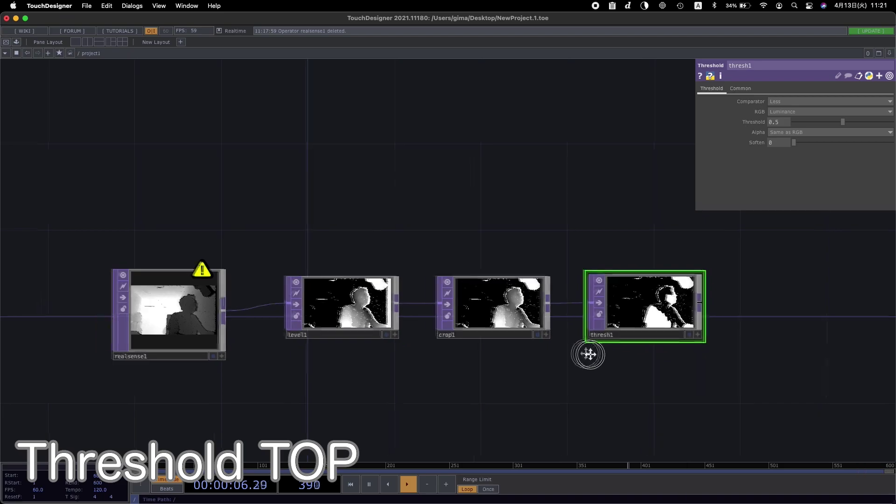
scroll(600, 327, right, 3)
drag(601, 294, 623, 294)
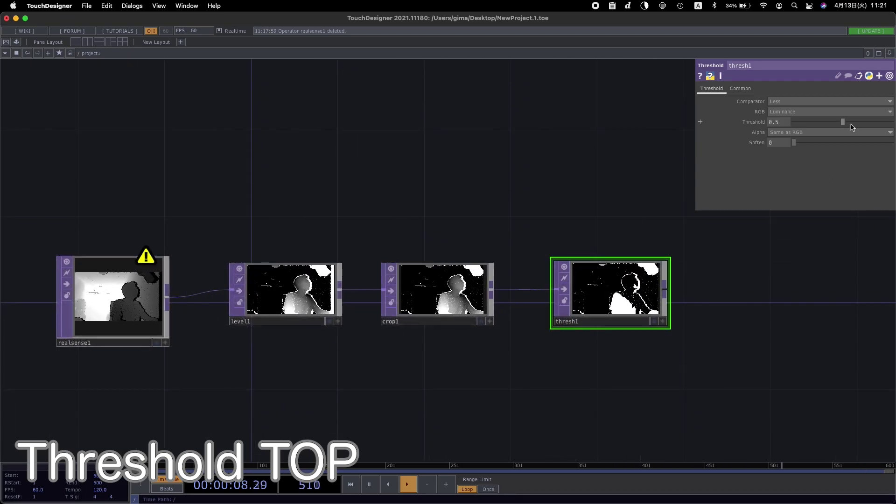
drag(846, 123, 818, 125)
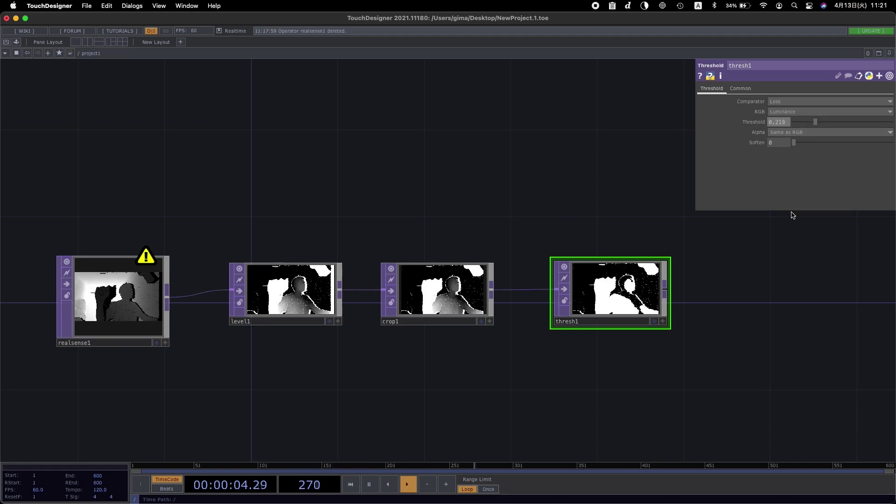
Step: Pan the network and inspect thresh1's info details
drag(741, 285, 615, 248)
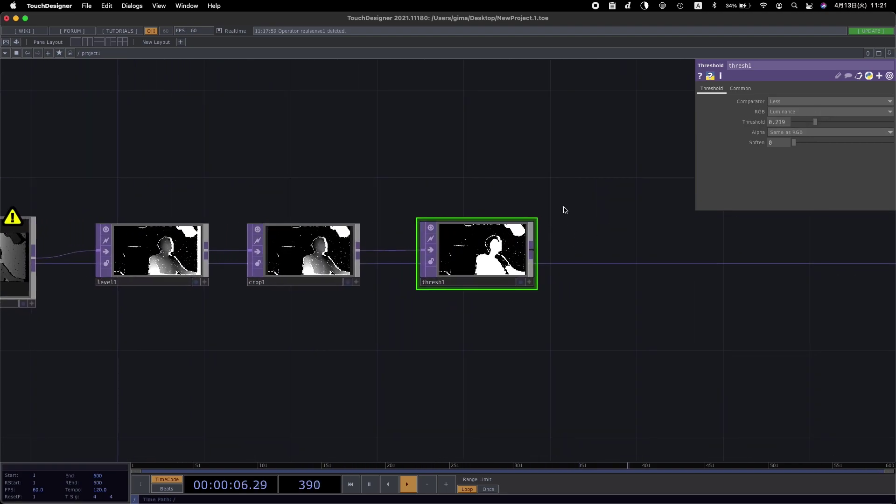
middle_click(524, 251)
click(547, 163)
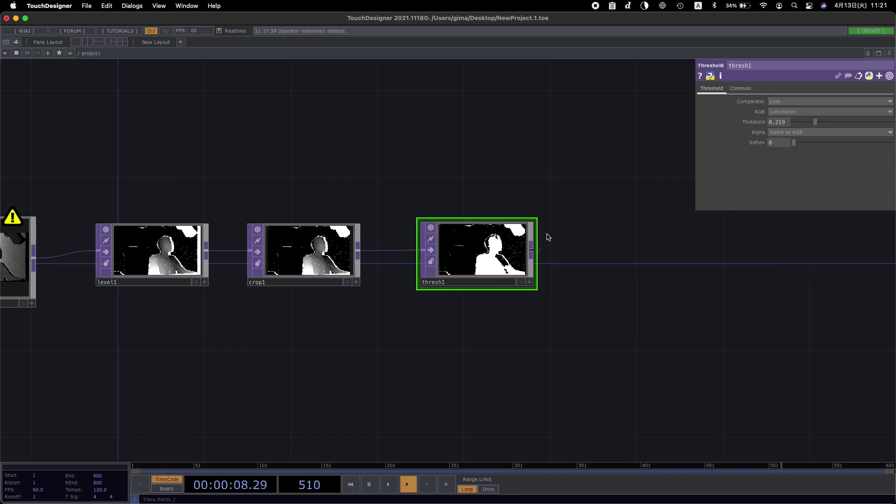
middle_click(489, 252)
click(536, 147)
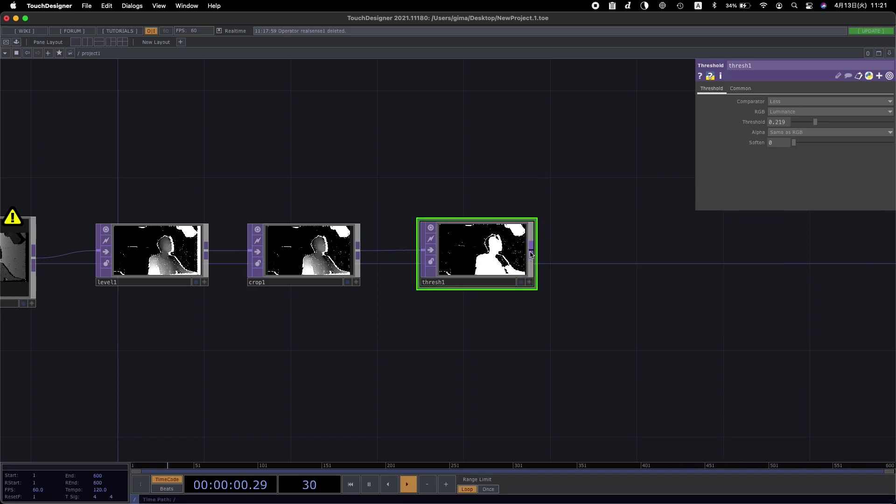
Step: Add a res1 TOP after thresh1 with Output Resolution set to Eighth
right_click(533, 250)
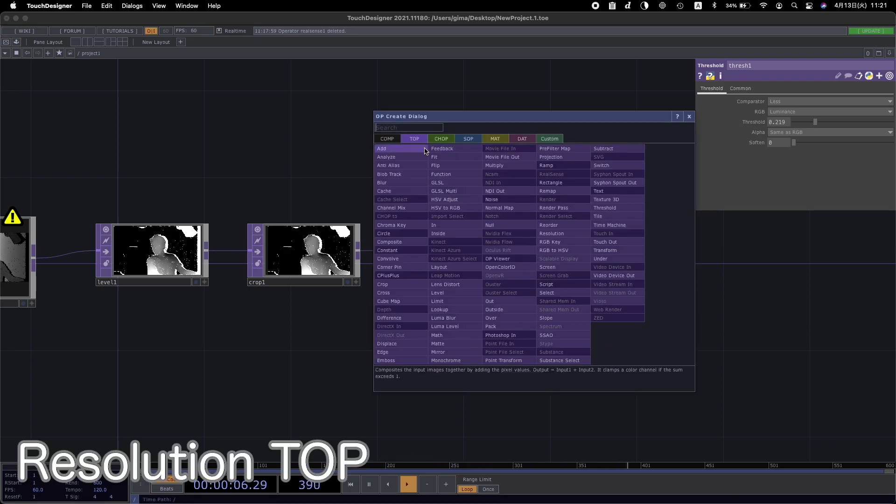
text(r)
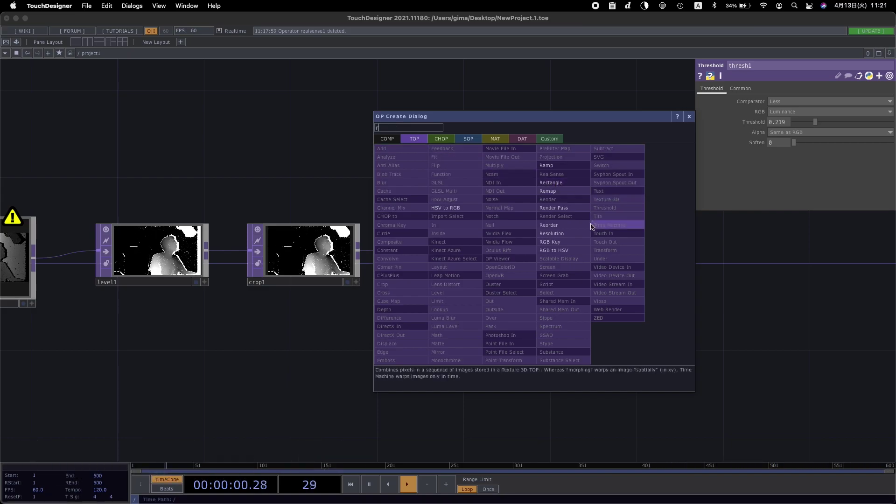
click(552, 233)
click(636, 246)
drag(632, 338, 539, 307)
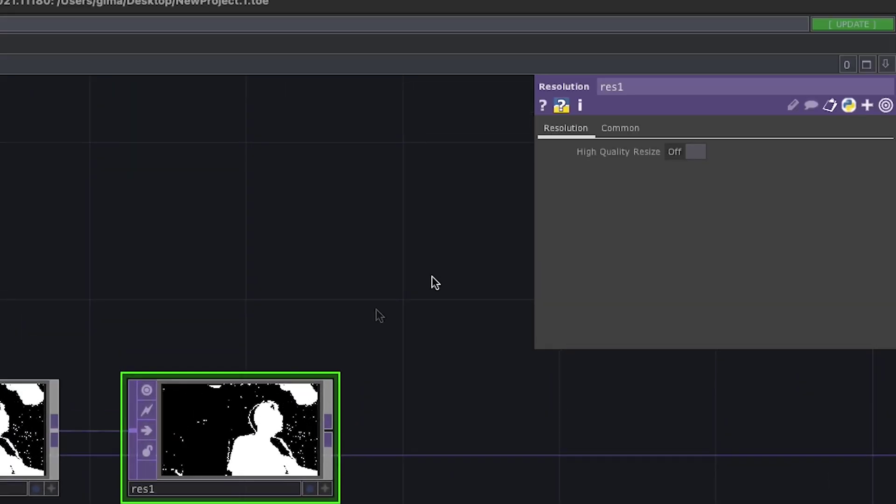
click(742, 90)
click(787, 100)
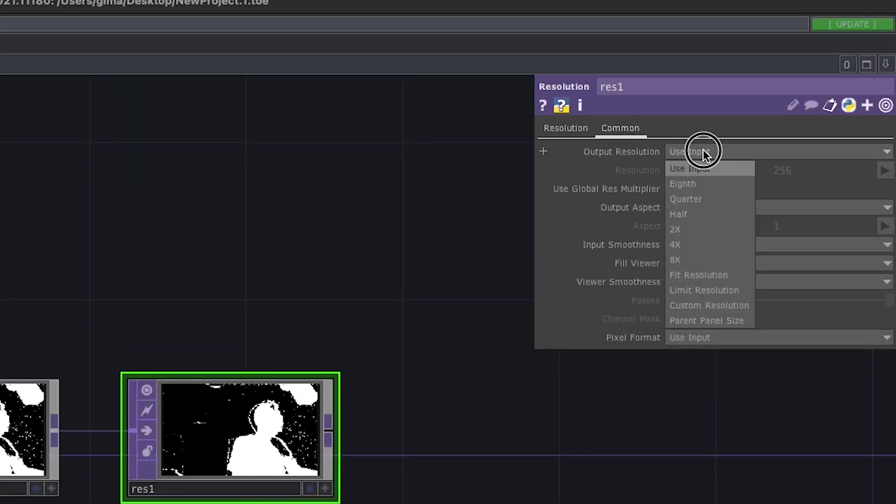
click(698, 189)
Step: Compare thresh1's and res1's sizes in their info and adjust res1's tile
middle_click(20, 432)
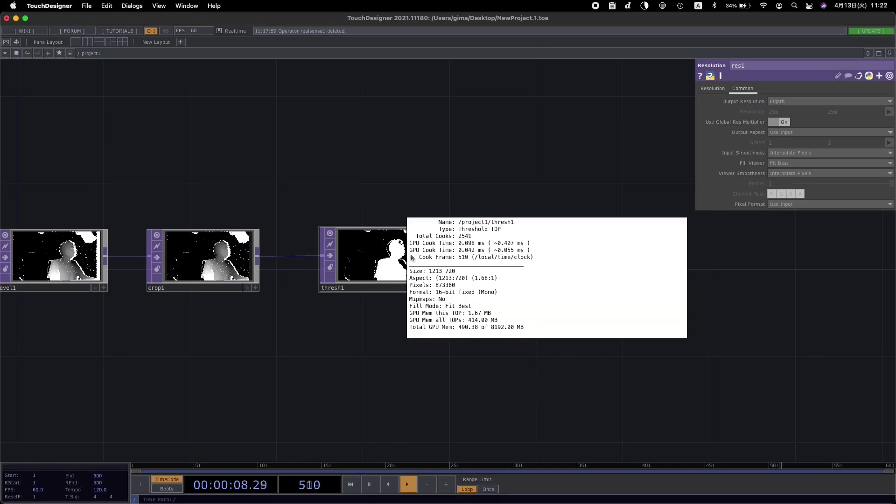
middle_click(538, 265)
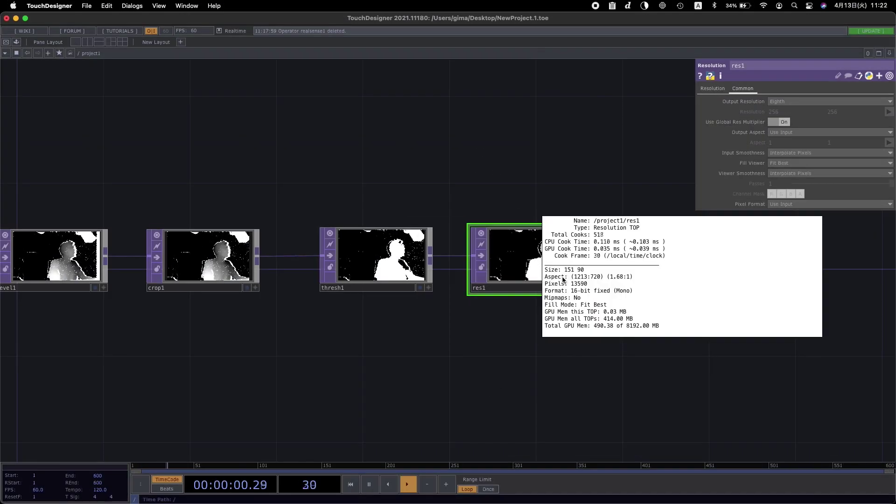
drag(585, 295, 598, 312)
drag(604, 345, 506, 333)
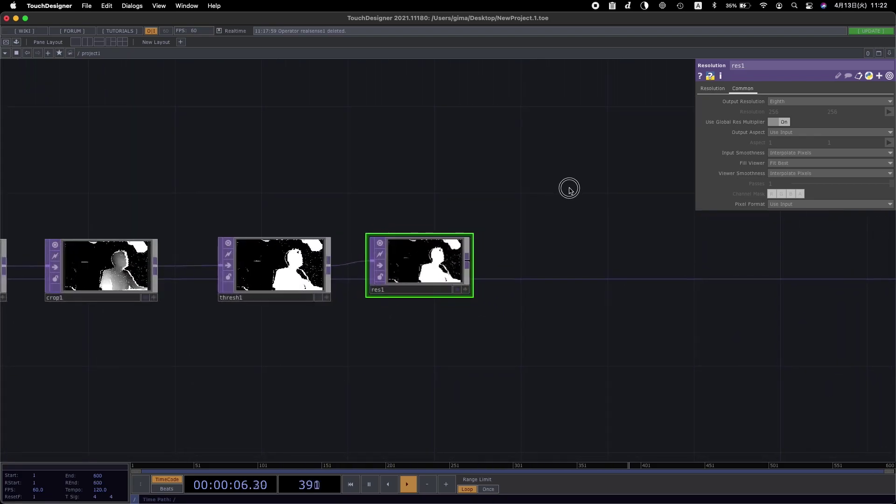
scroll(458, 251, up, 5)
drag(488, 256, 405, 248)
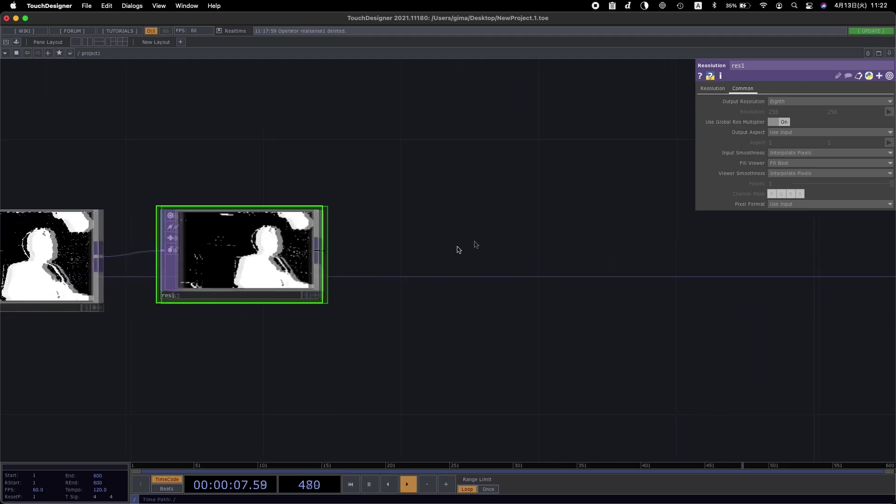
Step: Add a trace1 SOP reading res1's output
right_click(318, 251)
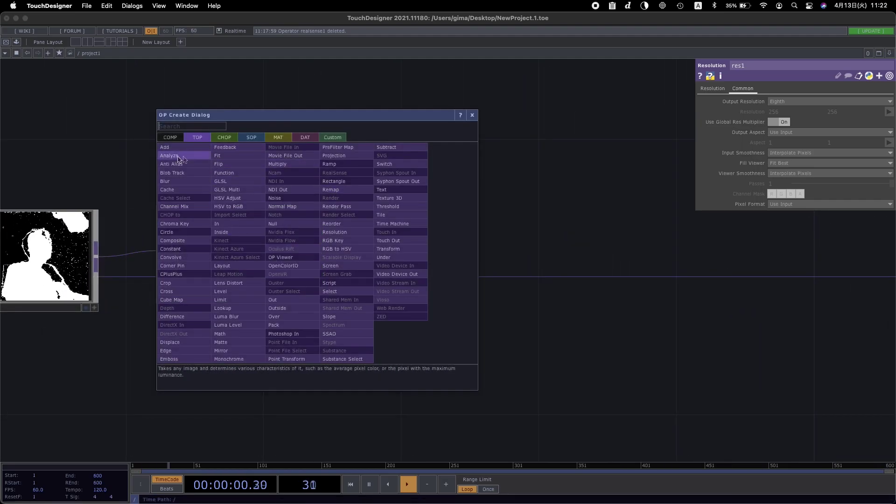
click(129, 154)
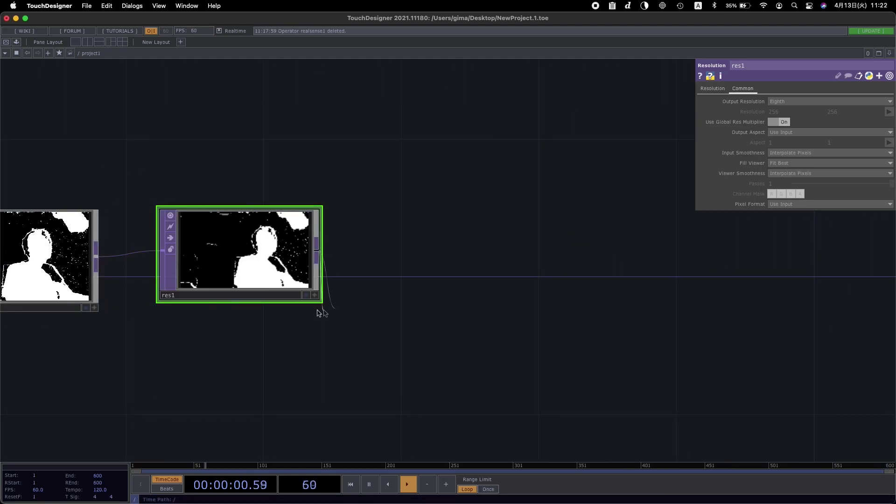
right_click(319, 255)
click(253, 139)
text(trace)
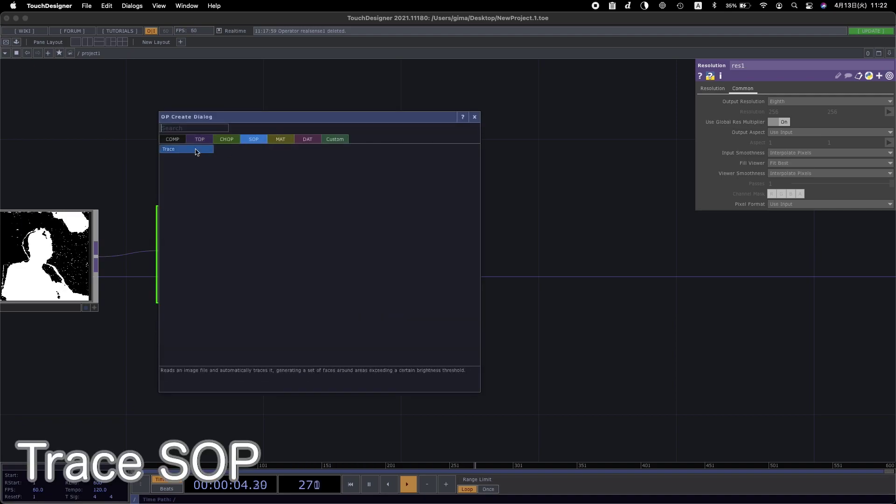
click(196, 150)
click(466, 247)
Step: Turn on All point display in trace1's viewer Display Options
scroll(402, 327, right, 3)
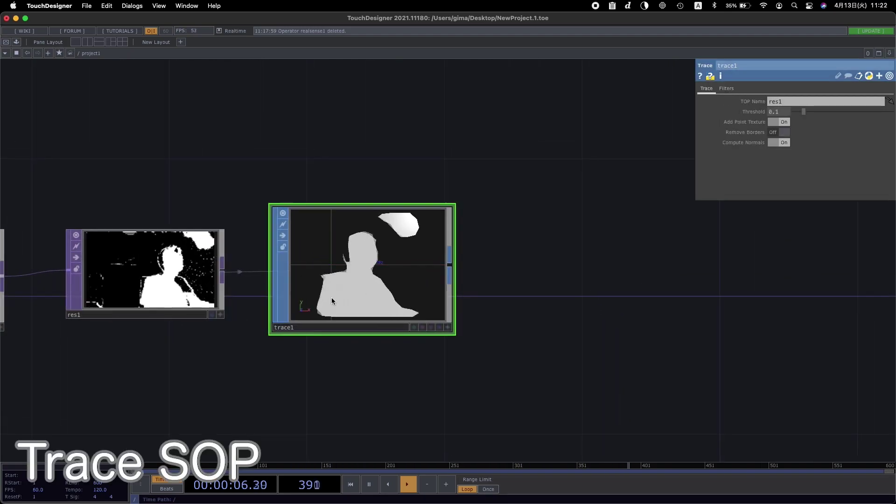
scroll(368, 271, down, 2)
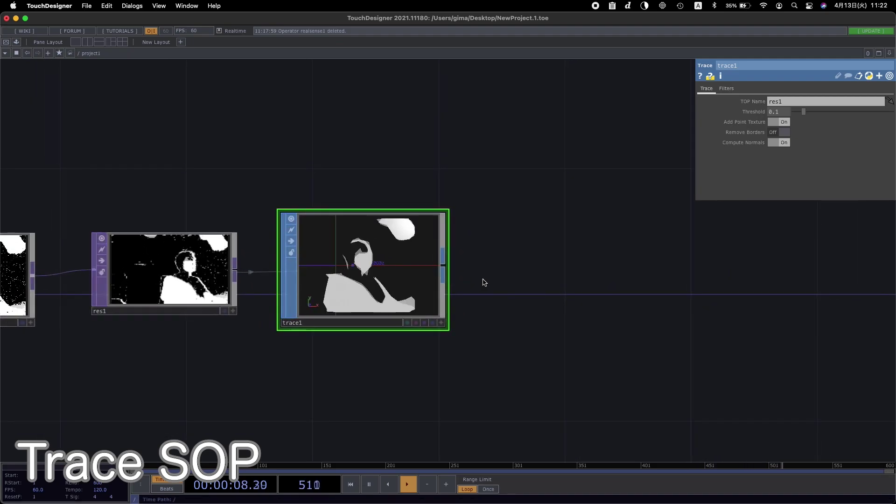
drag(399, 281, 494, 280)
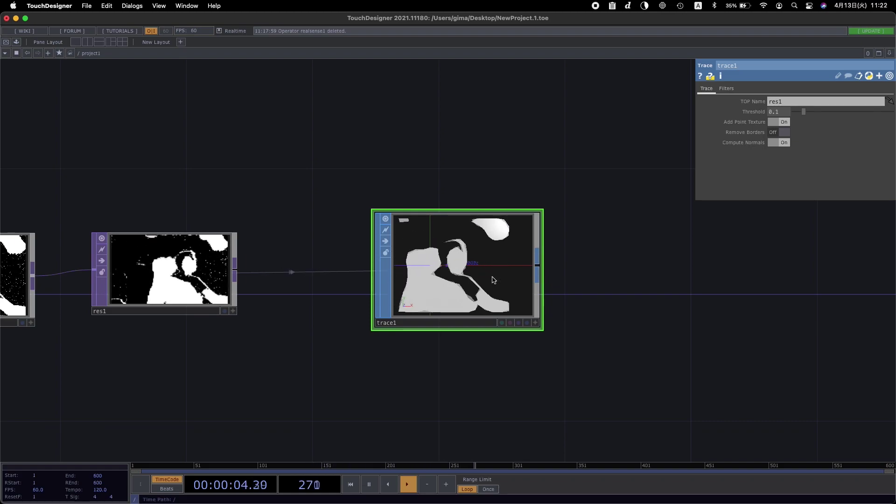
right_click(504, 267)
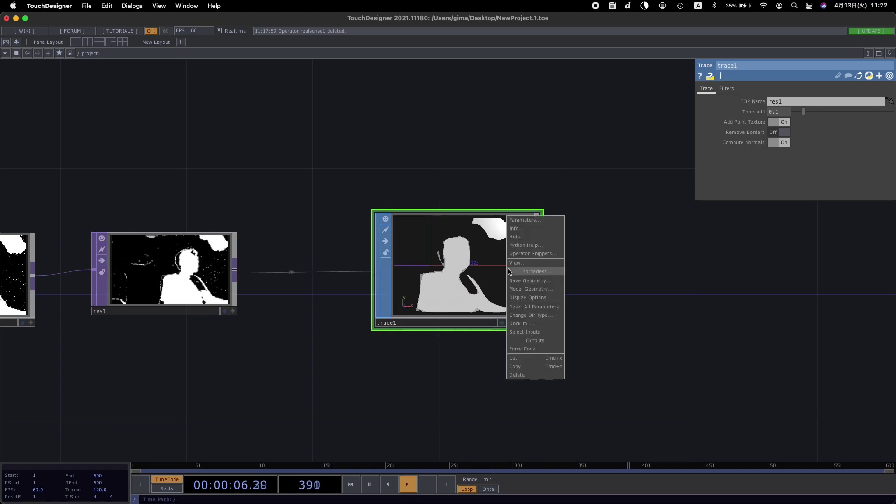
click(527, 297)
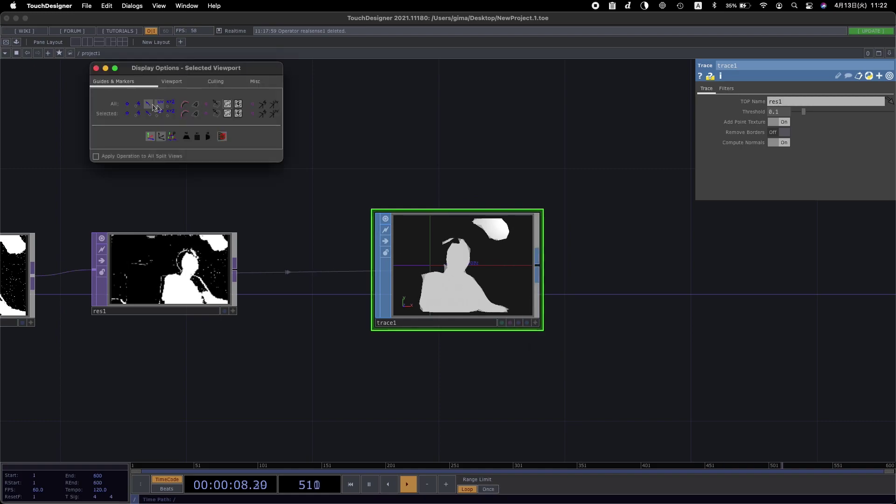
click(129, 104)
drag(148, 71, 349, 113)
click(300, 112)
Step: Move trace1 back left and bring up its Filters parameters
scroll(453, 293, up, 3)
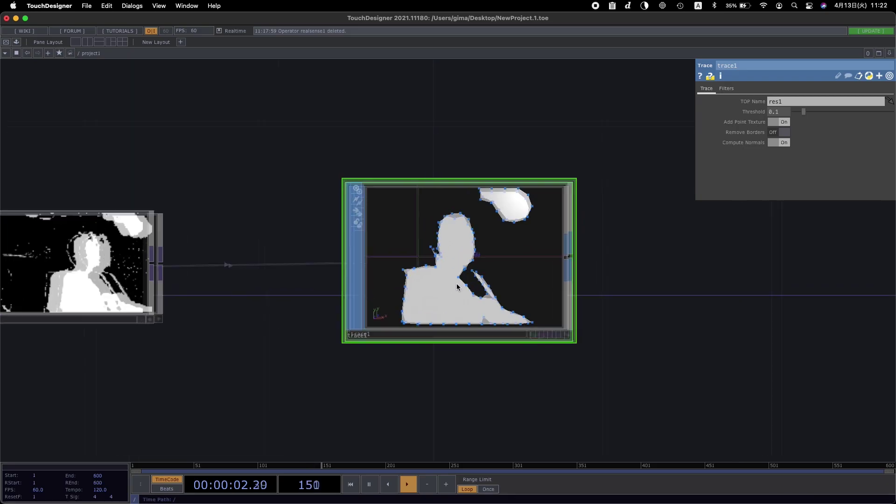
drag(505, 288, 418, 287)
scroll(419, 263, down, 1)
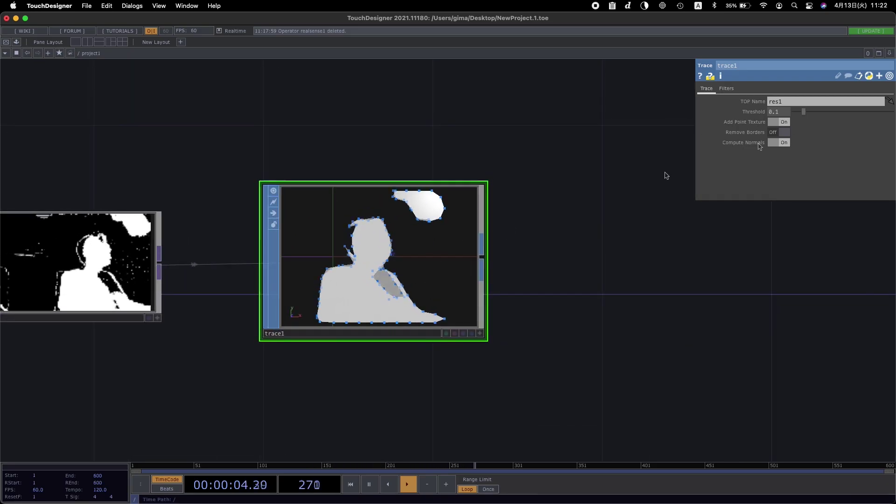
click(726, 88)
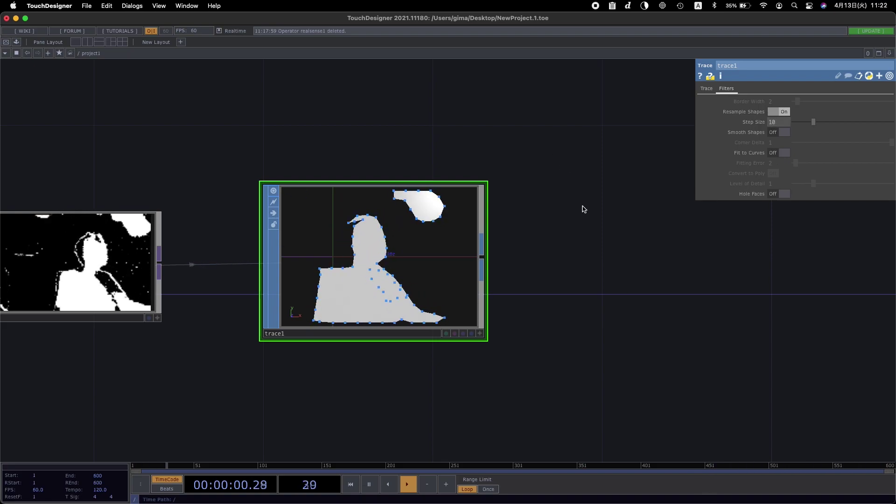
scroll(583, 207, down, 3)
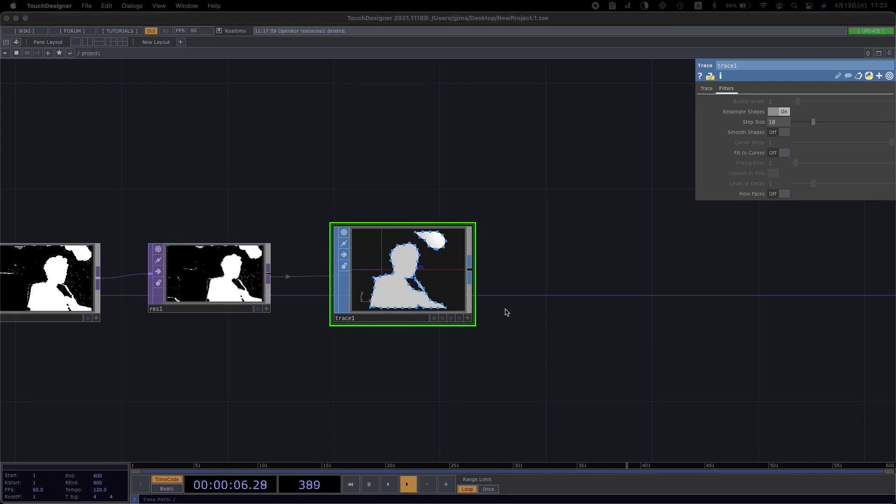
Step: Add a convert1 SOP and wire trace1's output into it
right_click(551, 254)
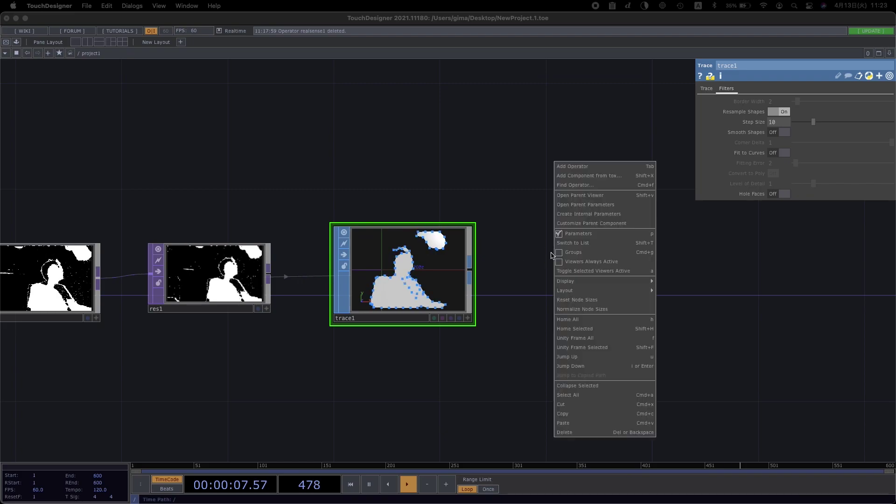
click(574, 168)
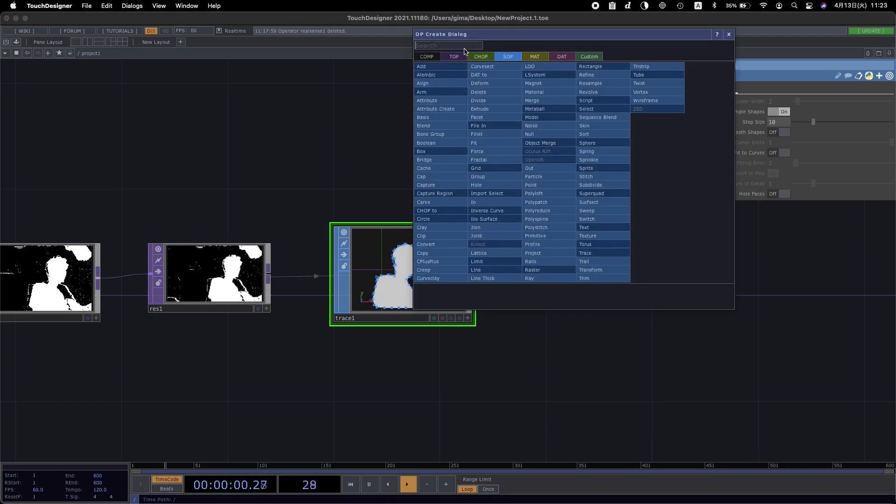
text(c)
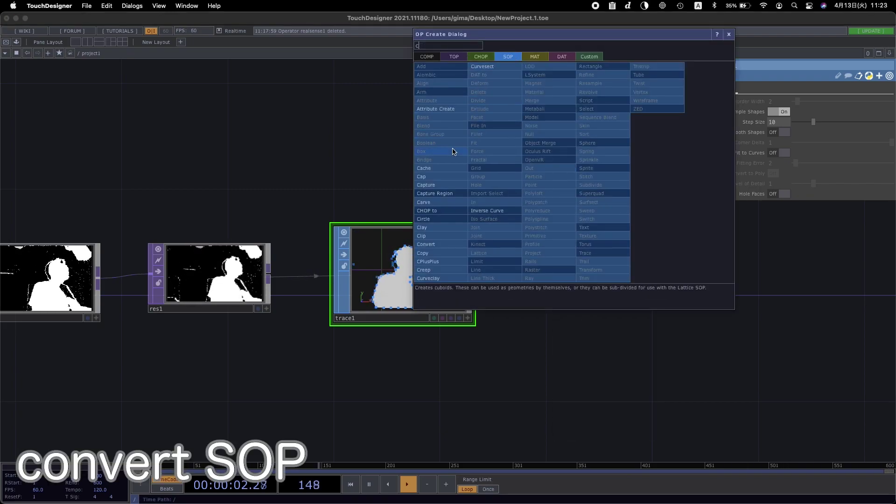
click(444, 249)
click(589, 276)
drag(491, 361, 417, 358)
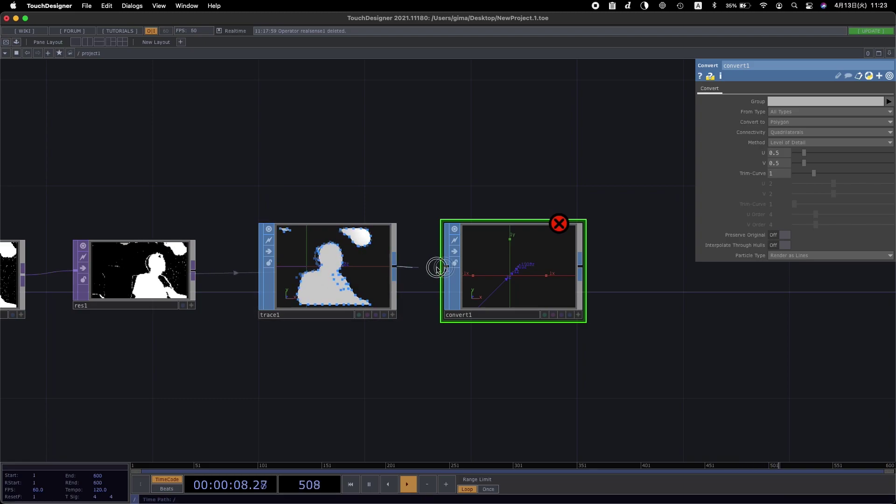
drag(419, 269, 509, 272)
Step: Set convert1's Convert To option to Particles Per Vertex
scroll(524, 286, up, 4)
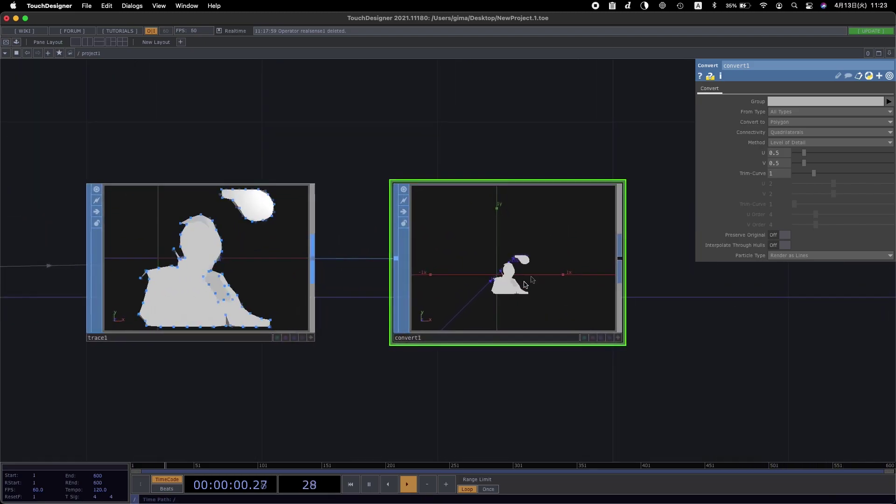
click(791, 123)
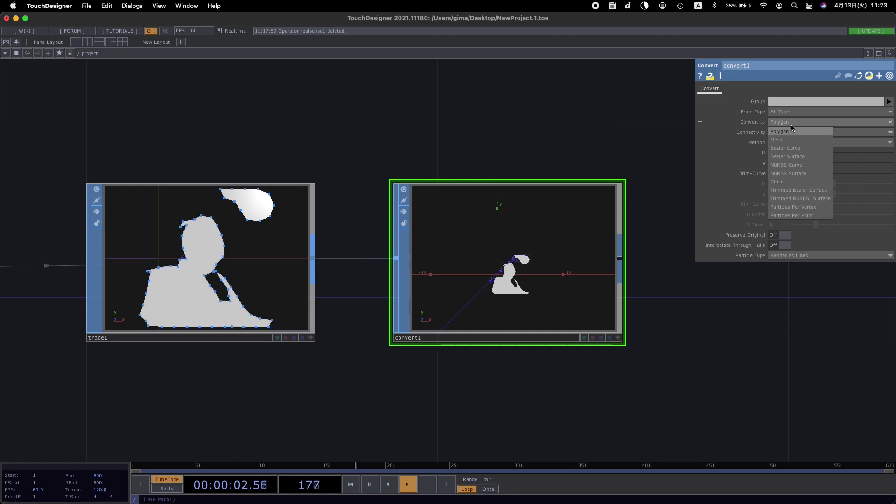
click(795, 207)
scroll(524, 284, up, 10)
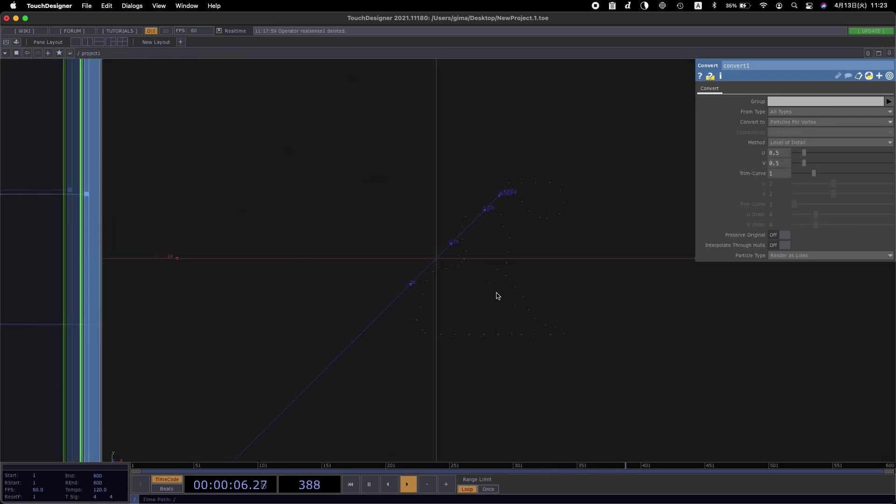
scroll(478, 261, down, 10)
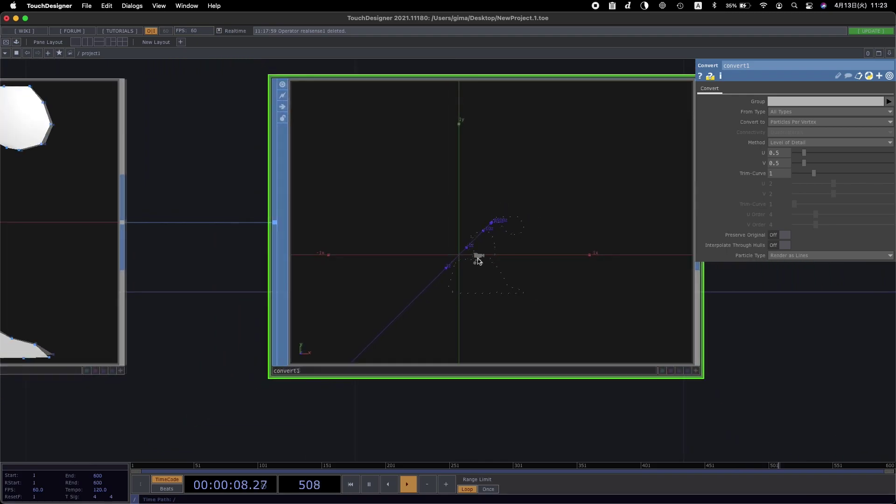
drag(592, 270, 460, 312)
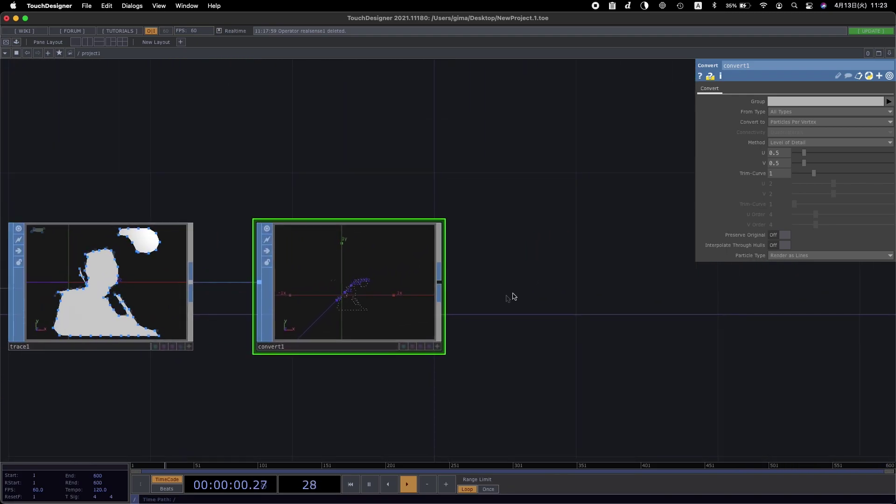
right_click(586, 158)
Step: Add a copy1 SOP with convert1 wired into its template input
click(607, 74)
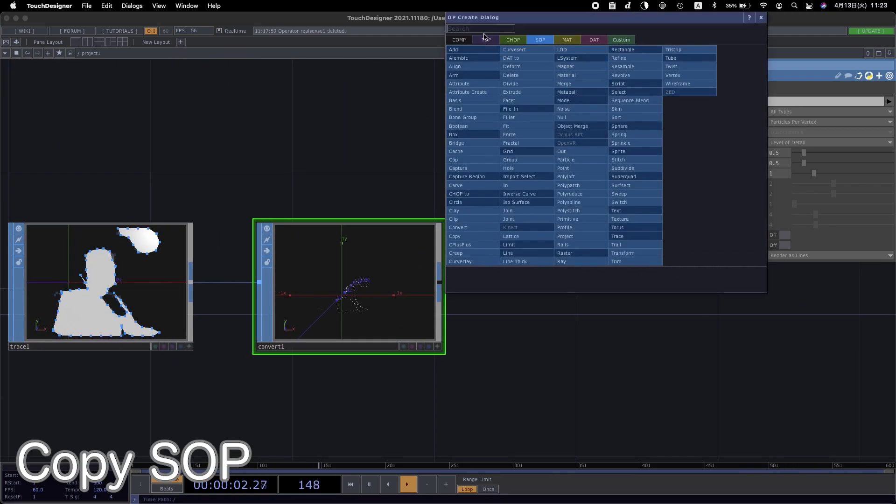
text(c)
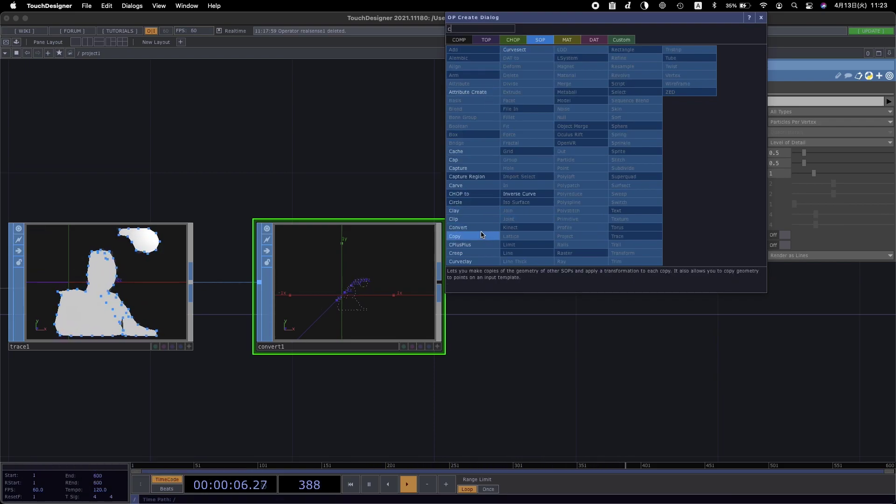
click(455, 236)
click(625, 177)
drag(439, 282, 507, 191)
drag(545, 269, 606, 399)
drag(442, 186, 443, 188)
Step: Add a standalone sphere1 SOP to the network
right_click(412, 166)
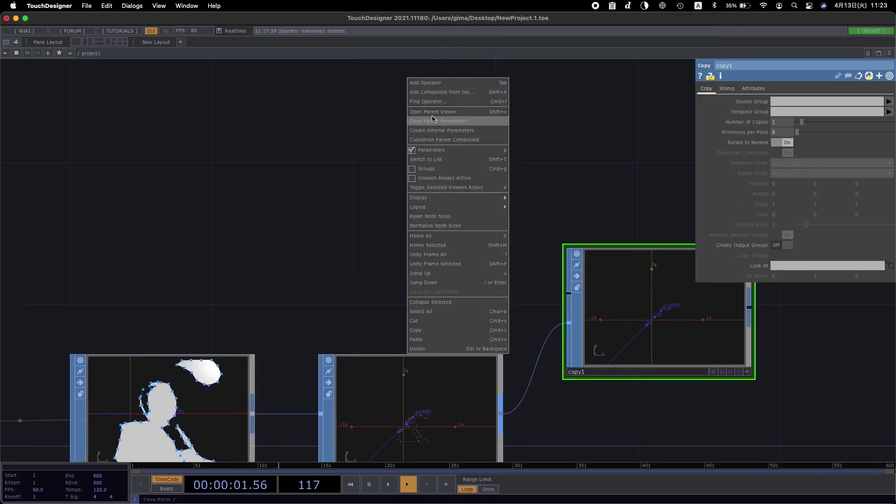
click(423, 82)
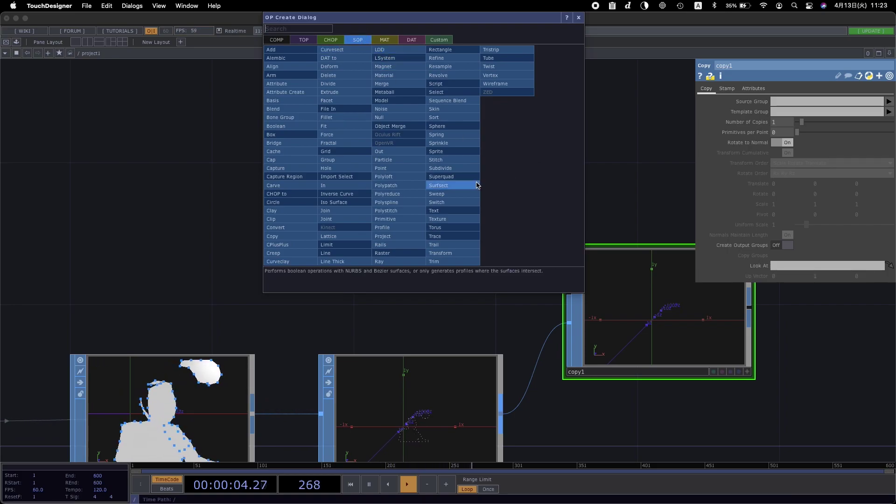
text(s)
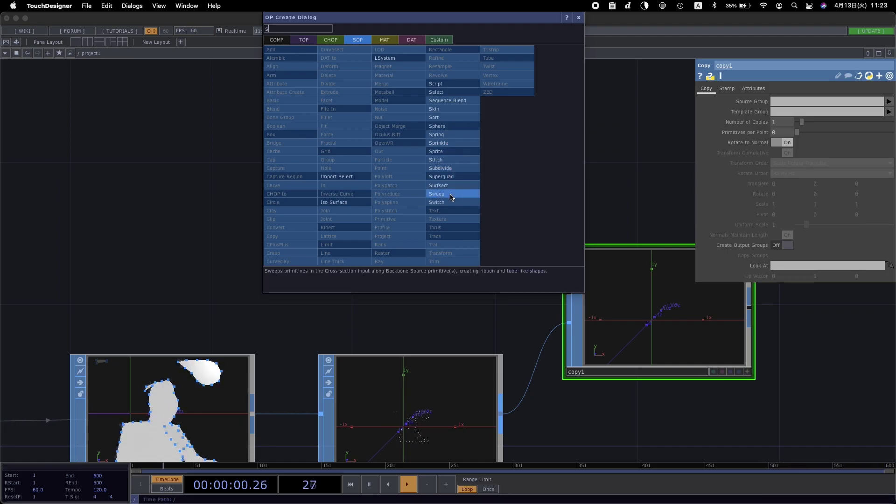
click(453, 126)
Step: Wire sphere1 into copy1's first input and set its Radius to 0.01 0.01 0.01
click(408, 252)
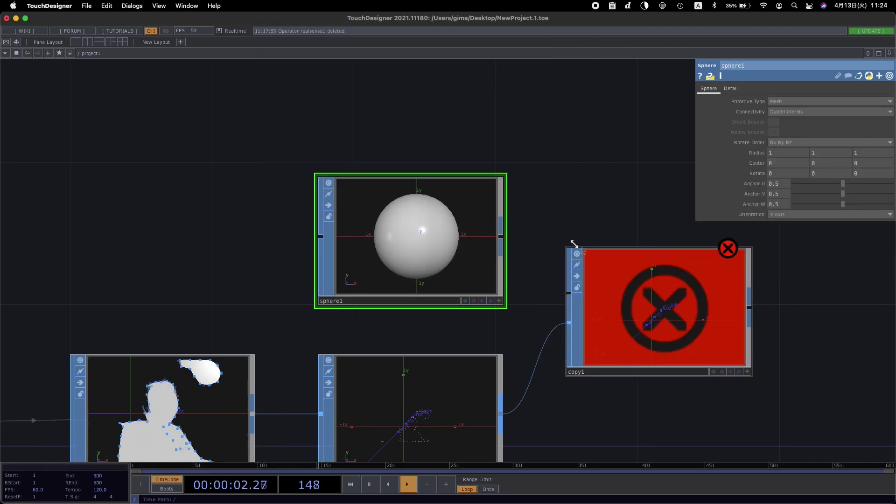
drag(501, 237, 569, 293)
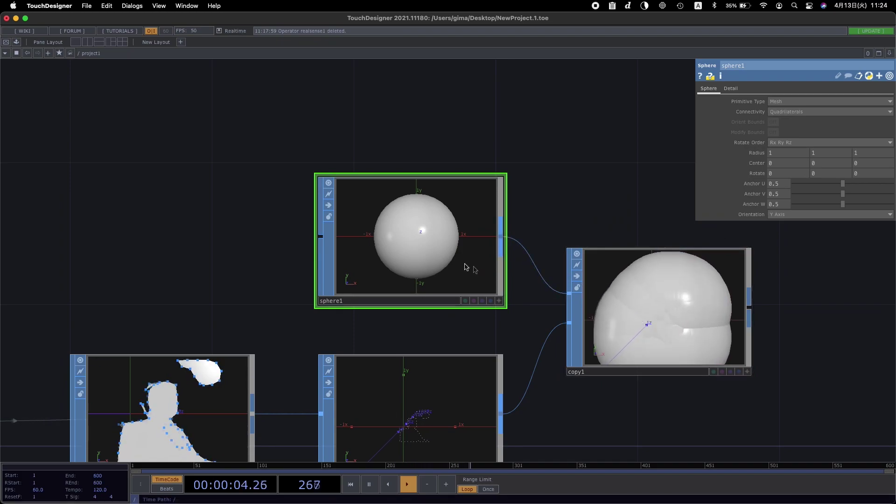
drag(733, 153, 714, 139)
middle_drag(700, 153, 690, 152)
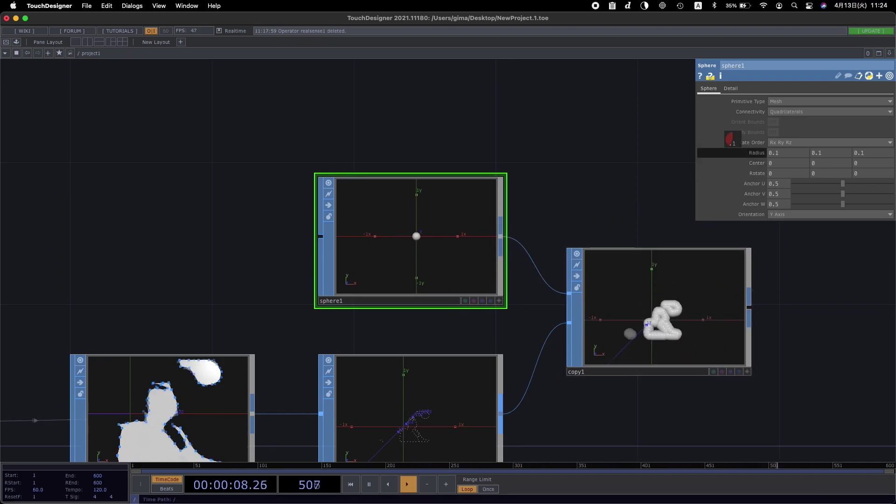
drag(732, 139, 733, 151)
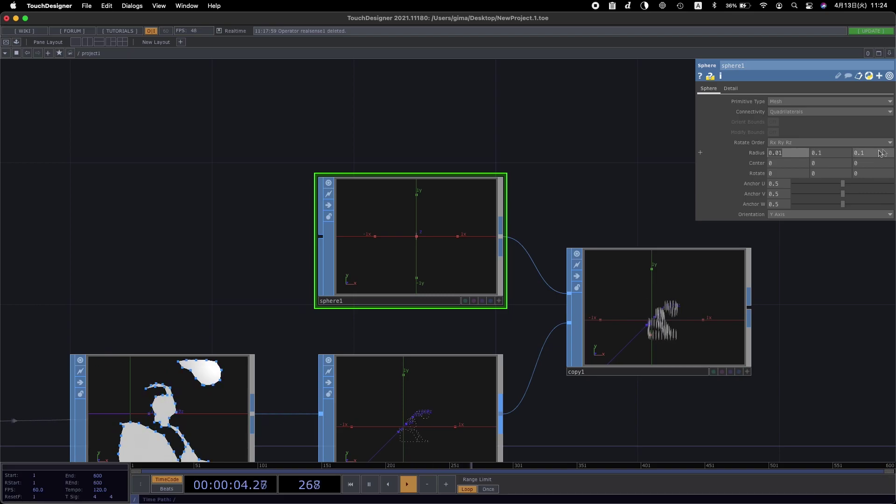
click(828, 153)
key(super+v)
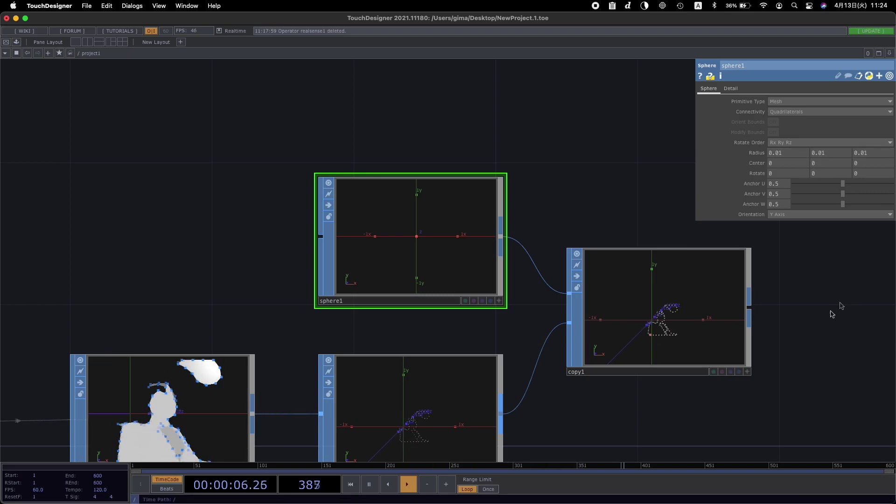
scroll(662, 336, up, 10)
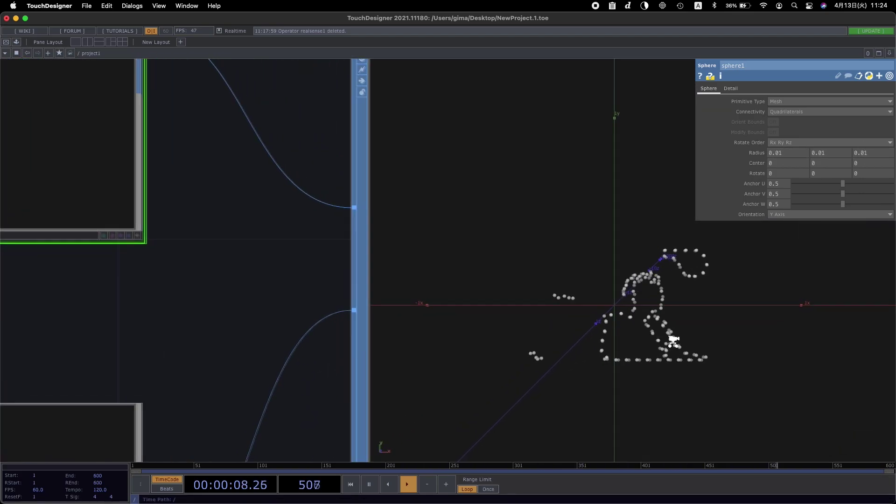
scroll(673, 340, up, 4)
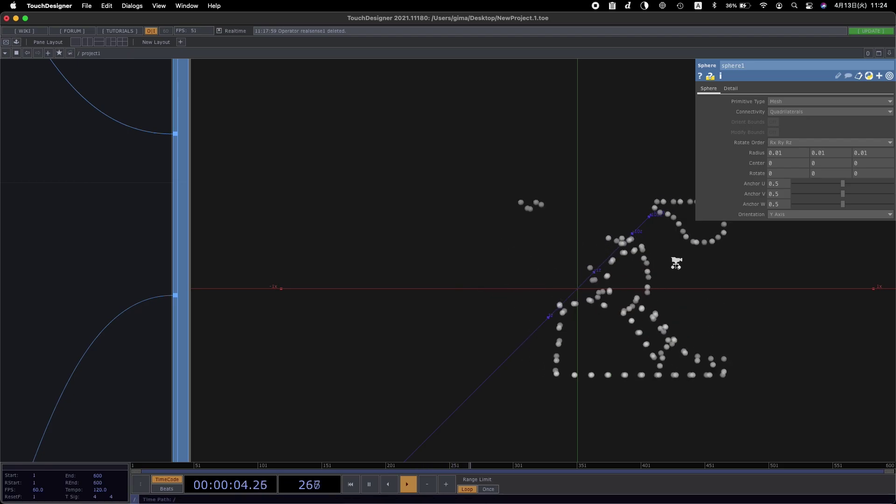
scroll(676, 265, down, 10)
drag(720, 327, 454, 359)
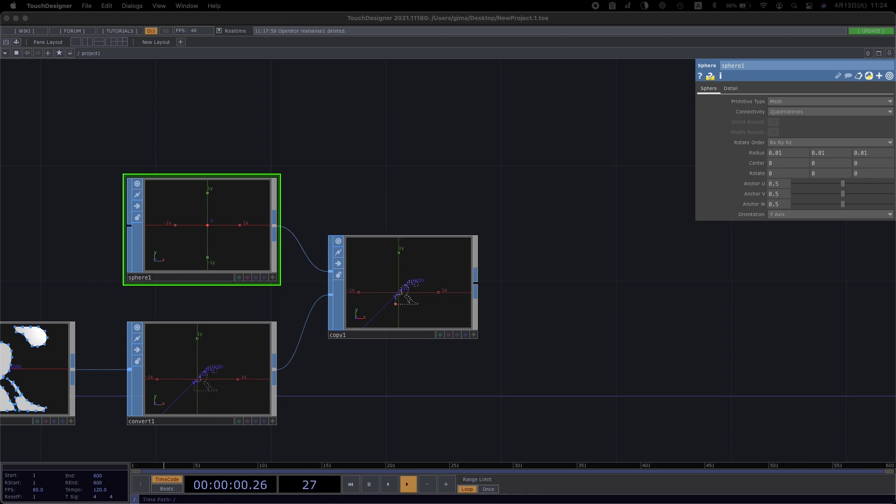
drag(581, 308, 573, 305)
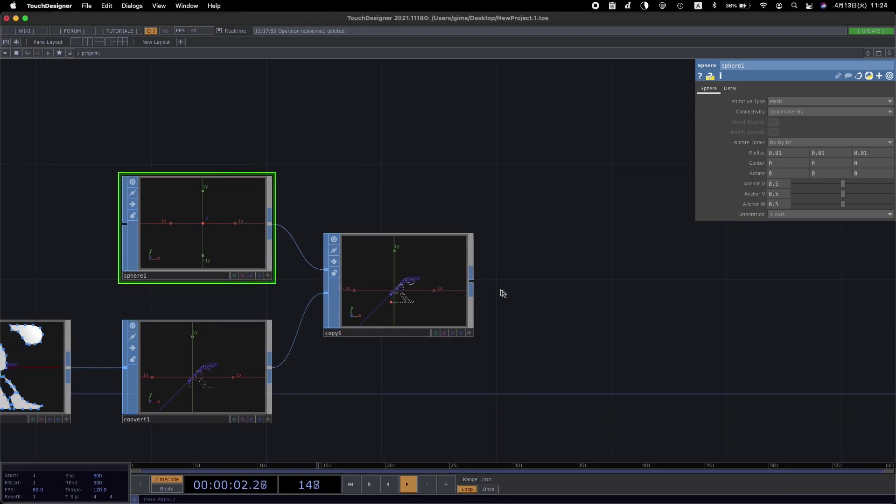
Step: Add a Transform SOP, transform1, wired after copy1
right_click(468, 280)
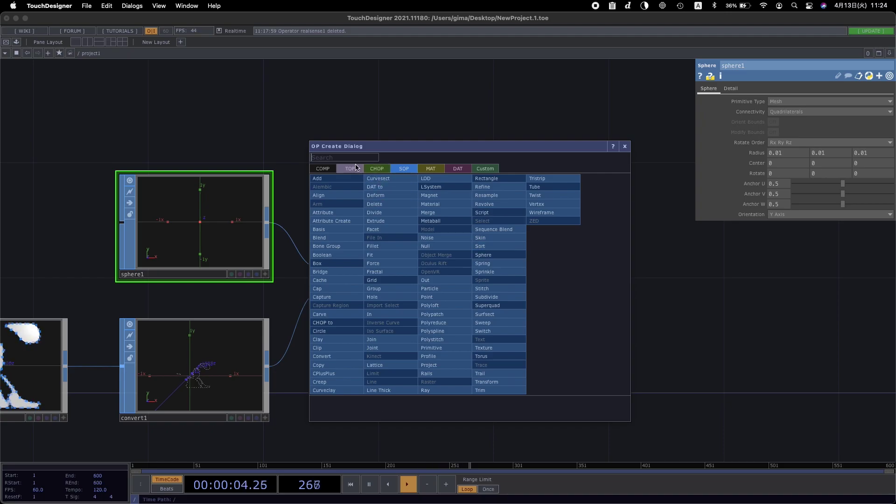
click(486, 381)
click(591, 286)
Step: Open the Add Operator list from the network's right-click menu
scroll(385, 380, right, 5)
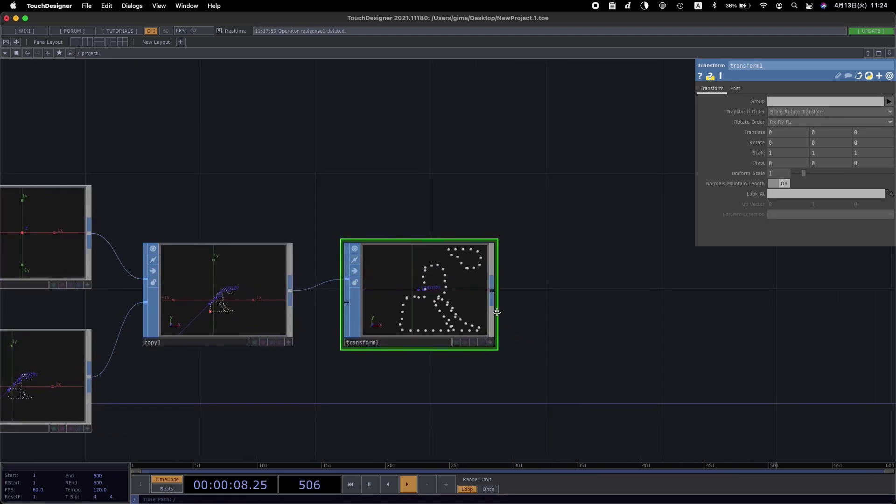
scroll(519, 320, right, 2)
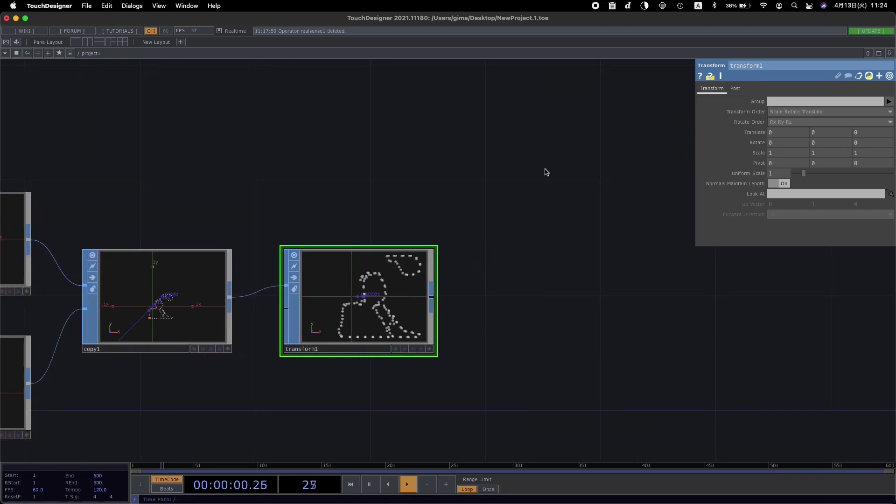
scroll(474, 274, up, 5)
right_click(200, 91)
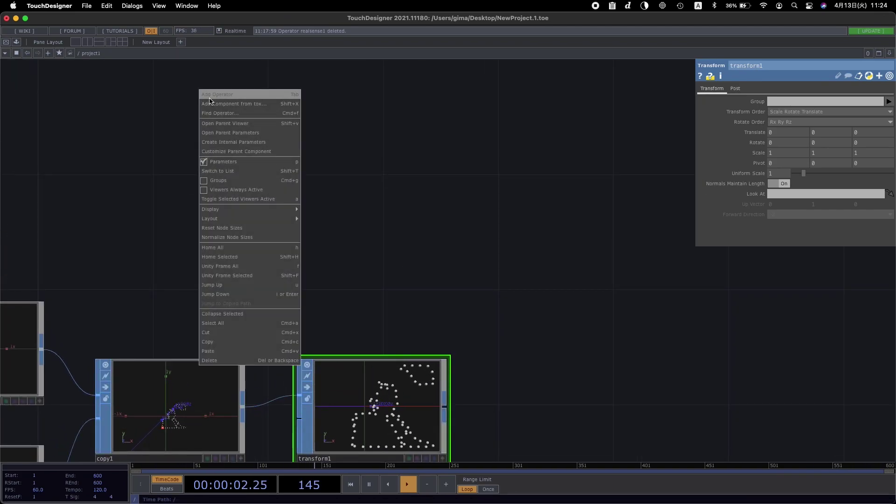
click(209, 97)
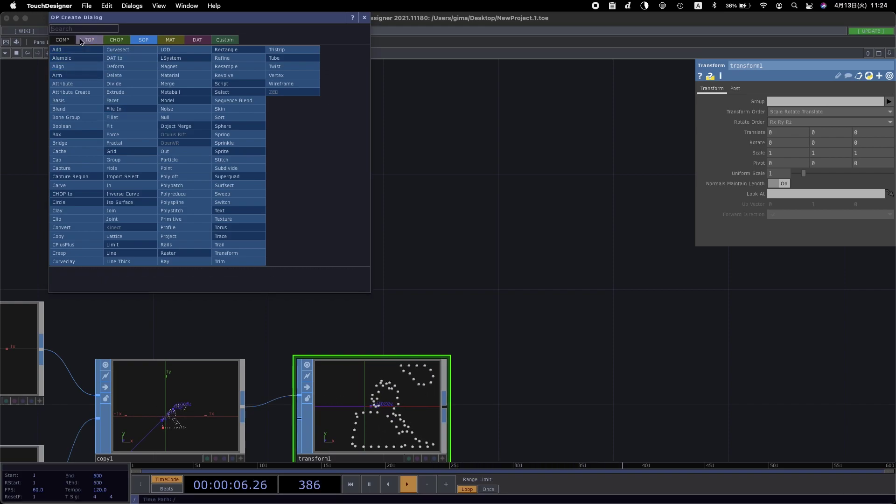
Step: Add a Grid SOP, grid1, and turn on point markers in the viewer Display Options
click(132, 151)
click(224, 196)
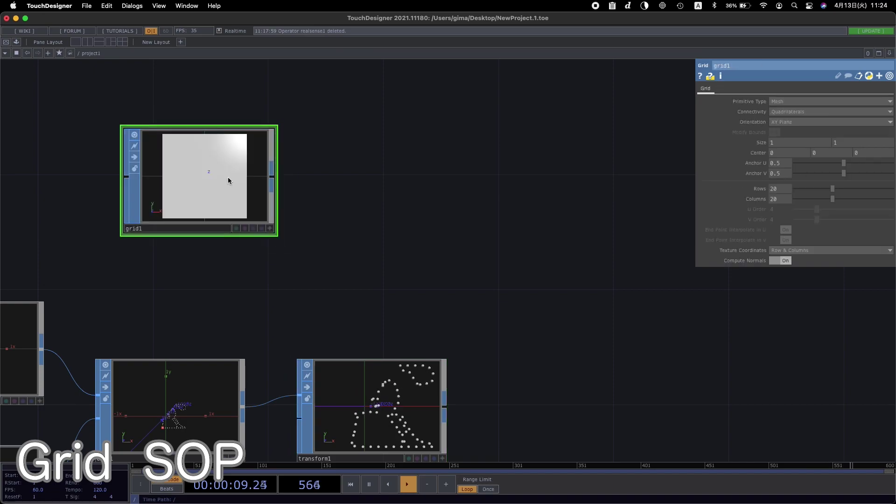
right_click(257, 201)
click(281, 227)
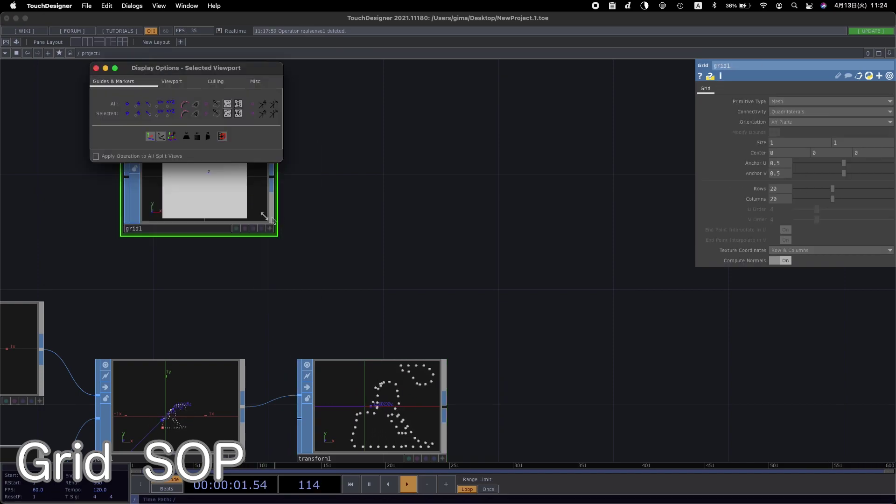
click(127, 103)
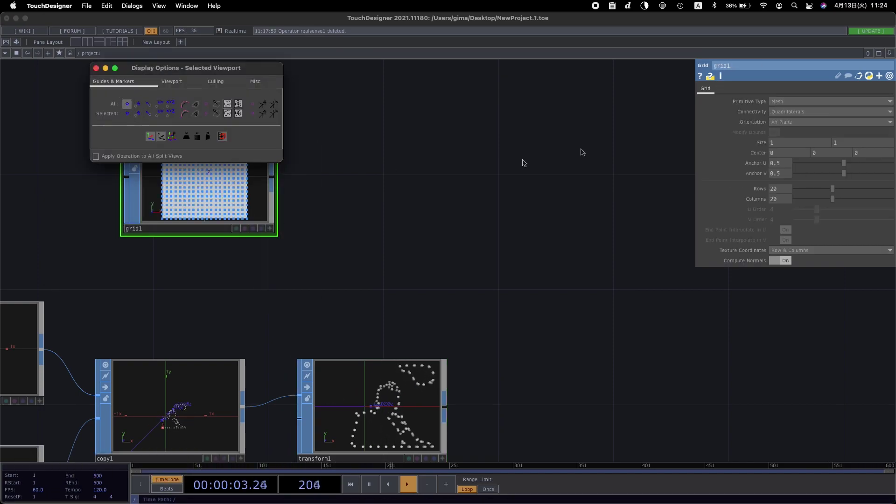
Step: Set grid1 to 1 row, 40 columns, size 2 by 1, centred at 0 0.5 0
click(778, 190)
key(Return)
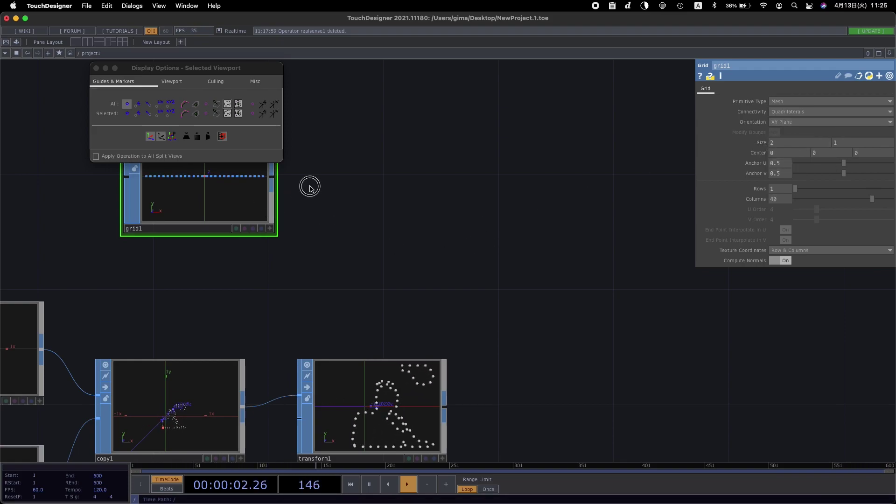
drag(310, 186, 340, 266)
drag(281, 265, 282, 294)
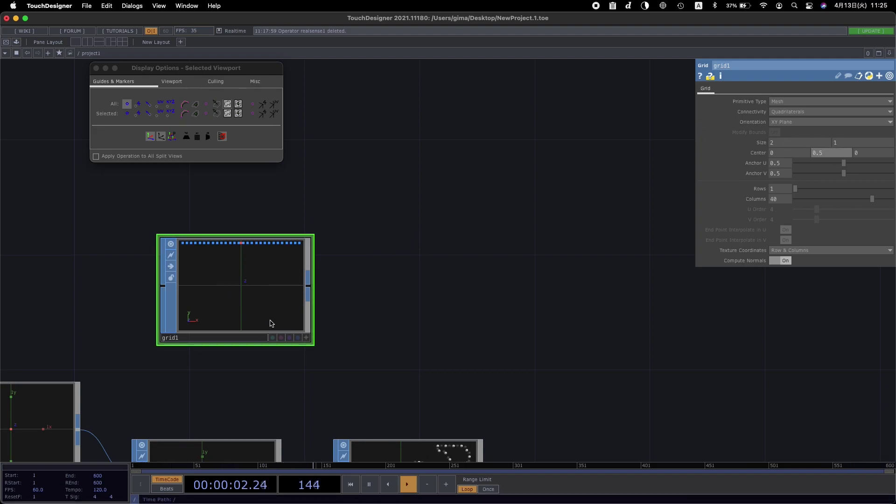
drag(379, 282, 358, 299)
Step: Add a Sort SOP, sort1, wired after grid1
right_click(300, 285)
text(s)
click(328, 249)
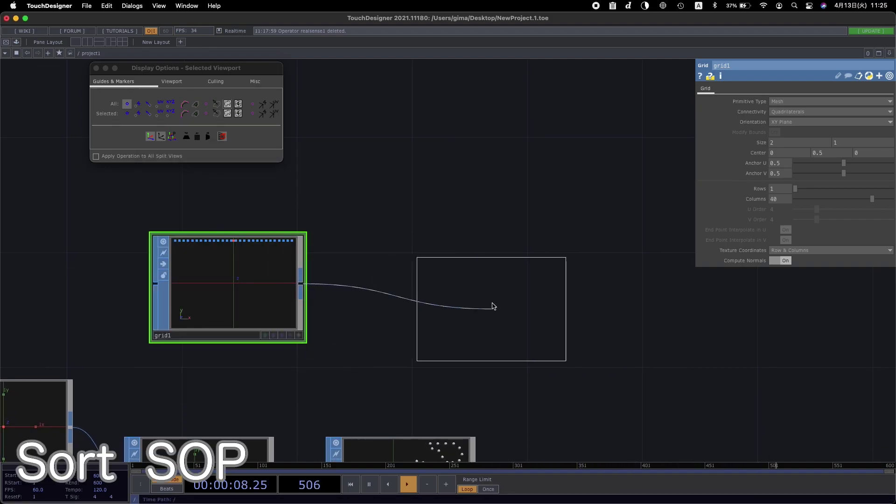
click(465, 300)
drag(428, 297, 400, 298)
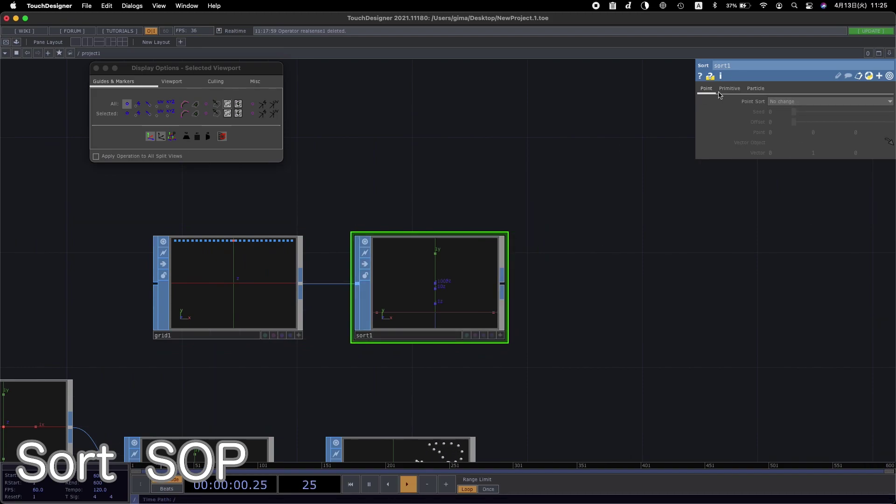
Step: Set sort1's Point Sort to Random and show point markers in its viewer
click(797, 103)
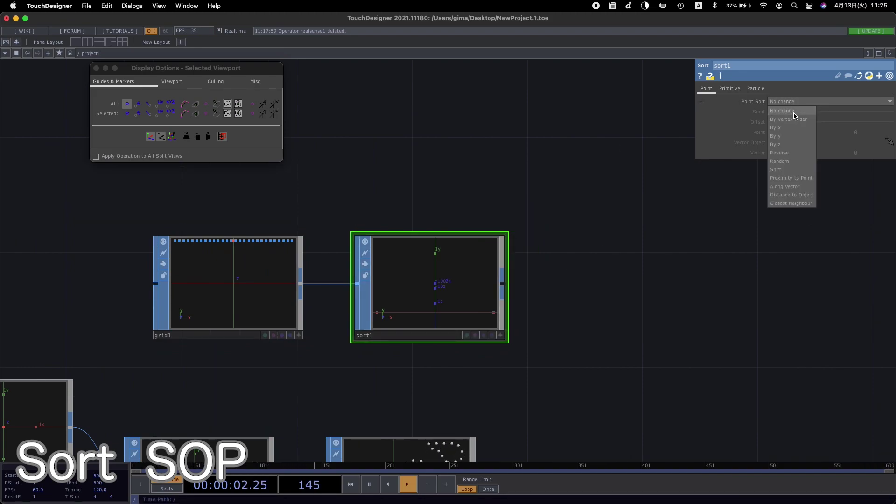
click(783, 161)
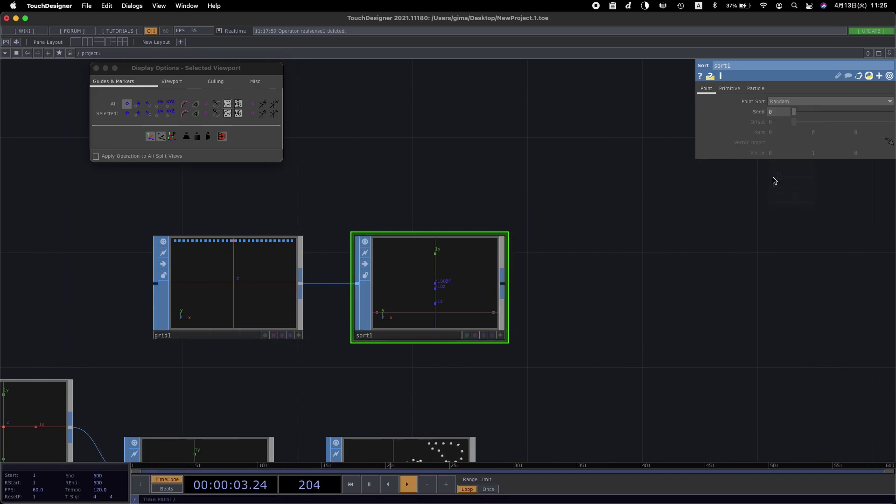
right_click(444, 290)
click(468, 318)
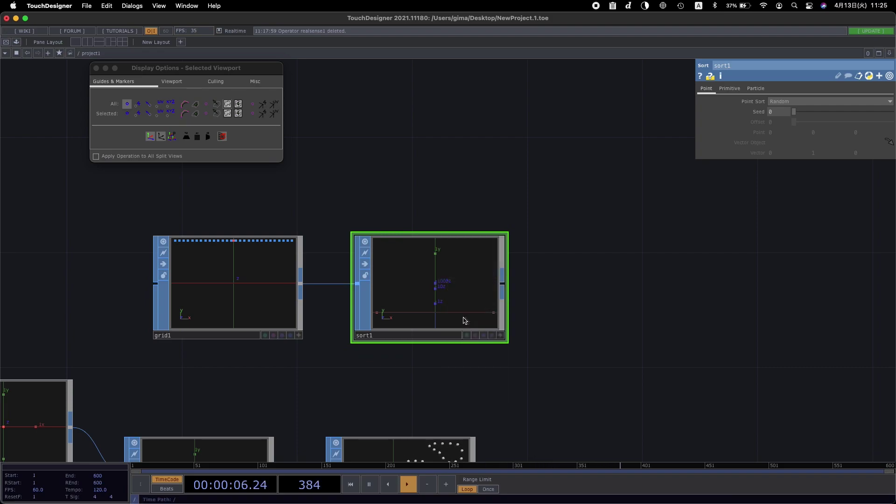
click(128, 104)
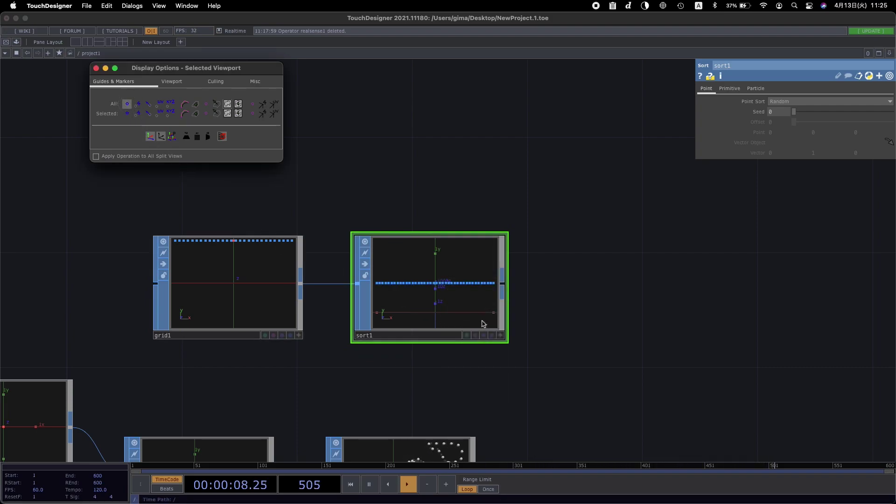
Step: Add a Particle SOP, particle1, wired to the right of sort1
click(567, 309)
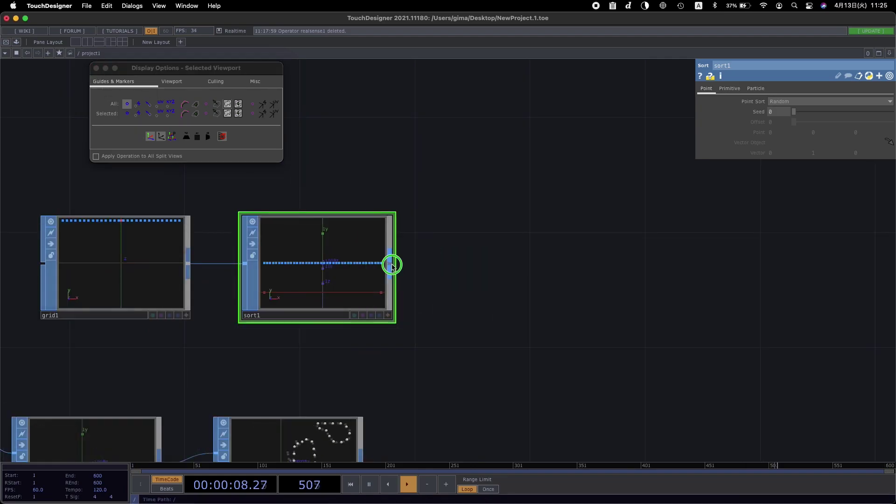
click(392, 261)
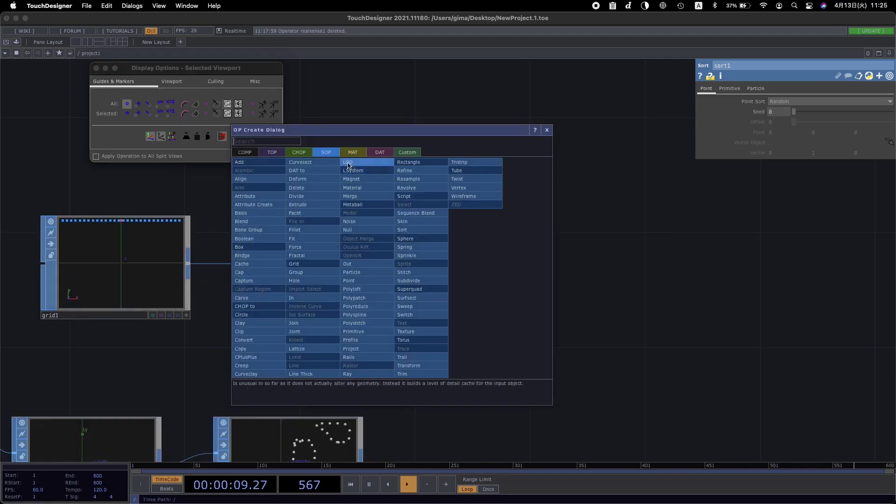
text(p)
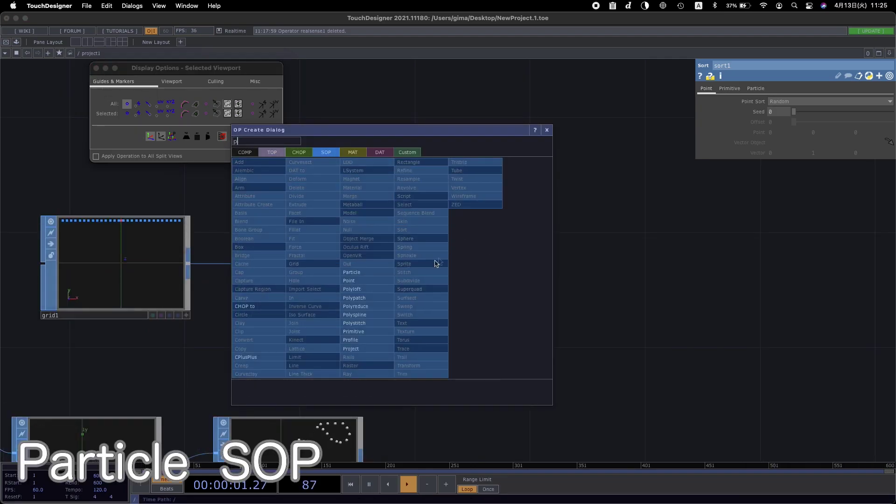
click(373, 272)
click(513, 269)
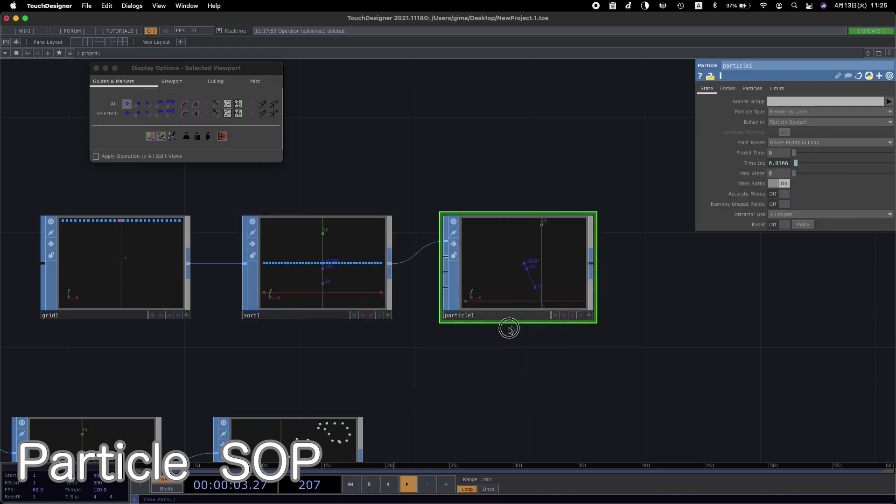
drag(513, 329, 470, 334)
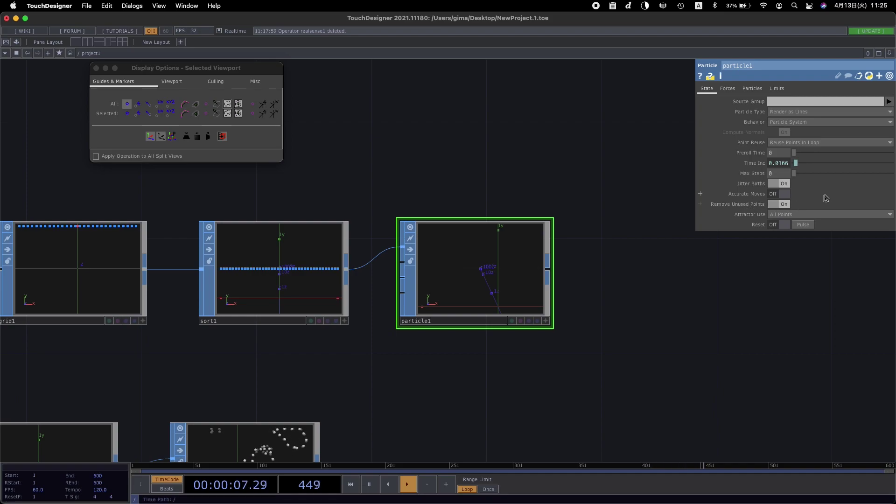
Step: Set particle1's External Force Y to -0.5 on its Forces page
click(728, 89)
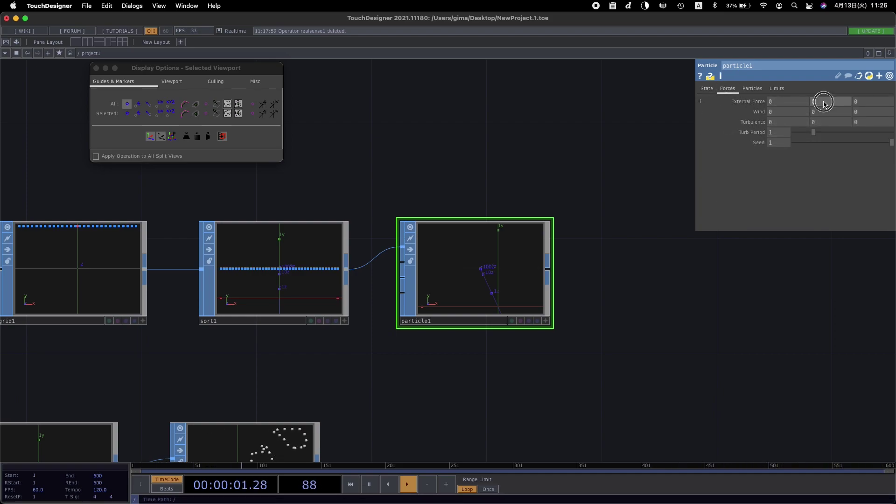
scroll(530, 272, up, 3)
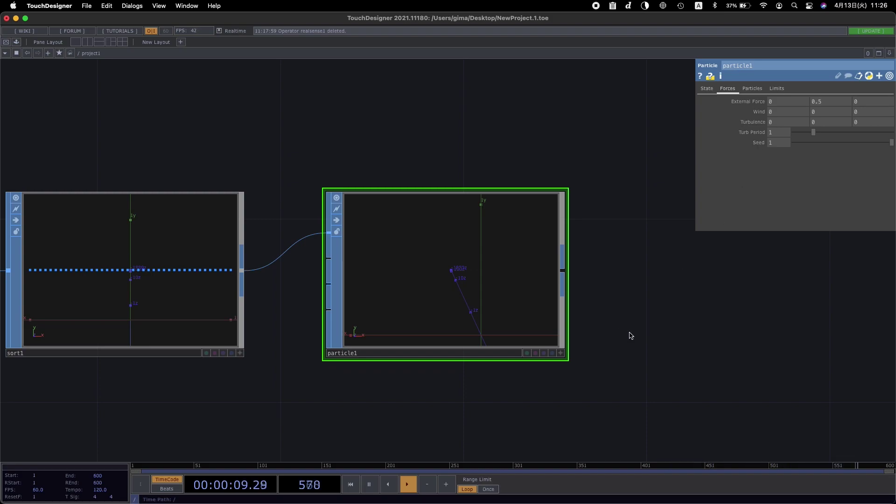
scroll(473, 261, up, 5)
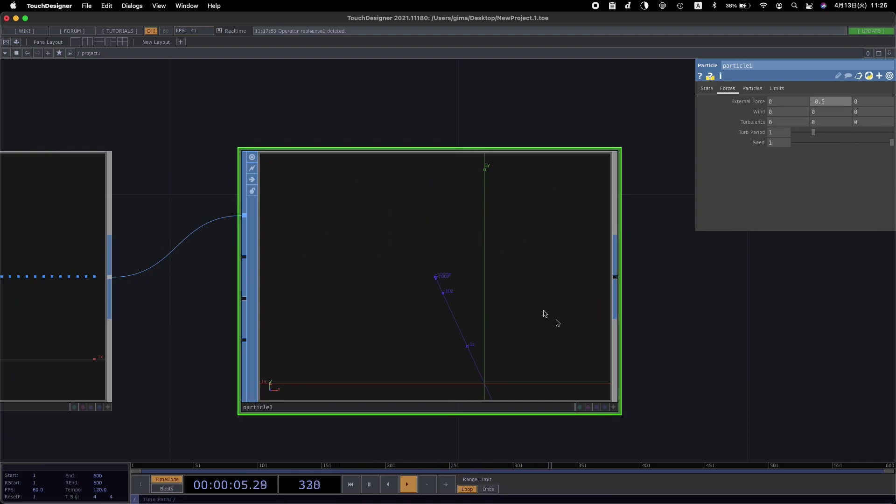
right_click(405, 246)
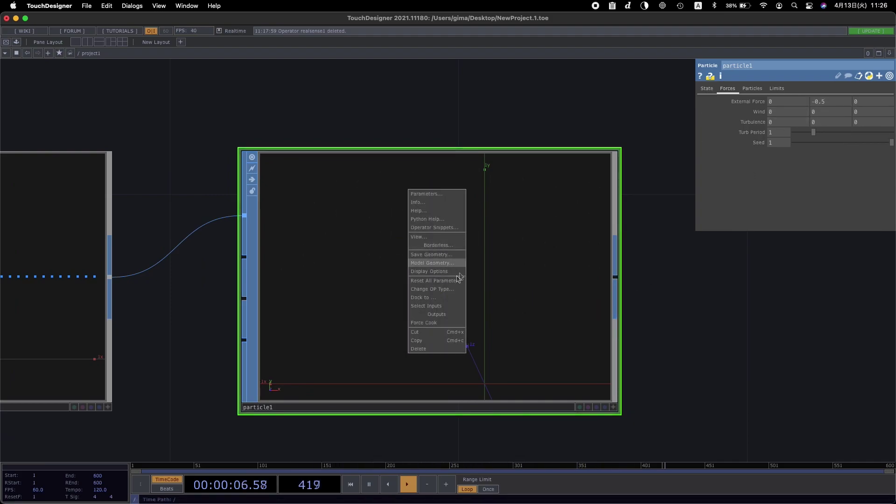
Step: Show point markers in particle1's viewer, then bring up its Particles page for birth and lifespan
click(433, 272)
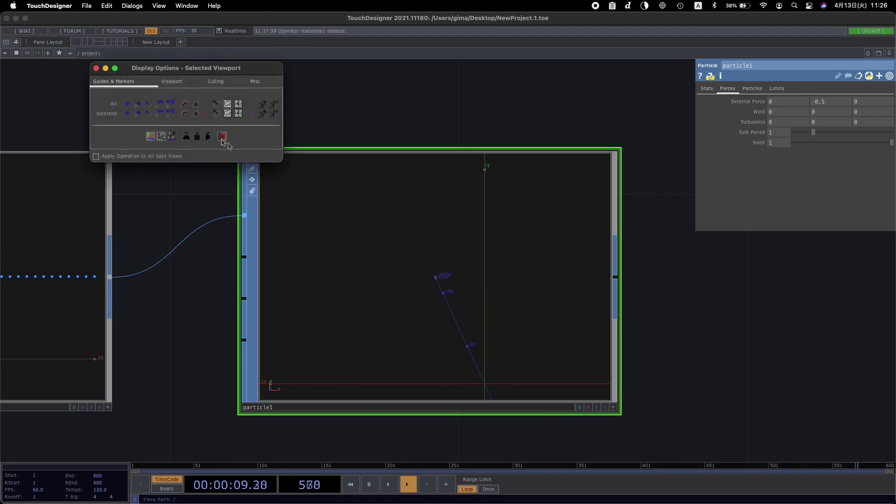
click(128, 106)
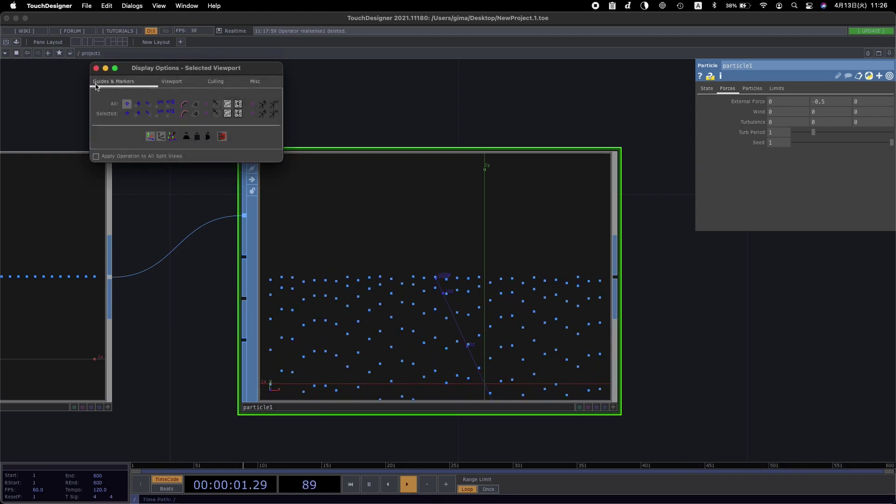
click(96, 68)
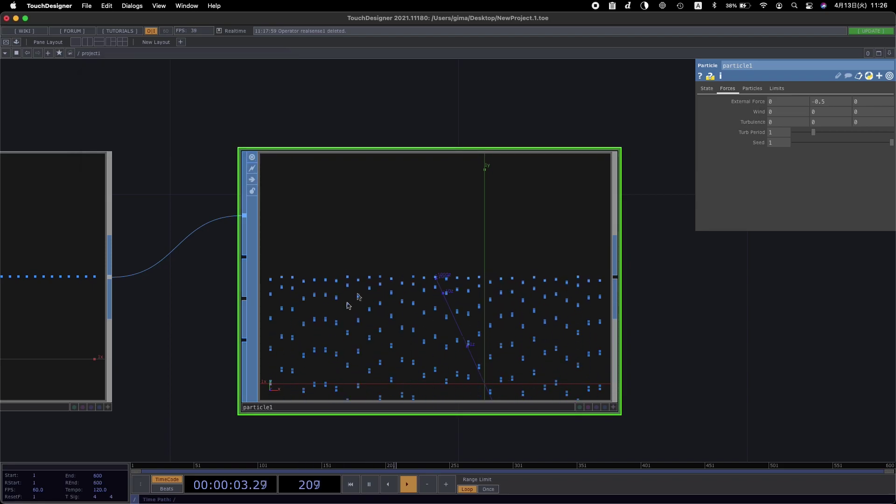
scroll(458, 297, down, 5)
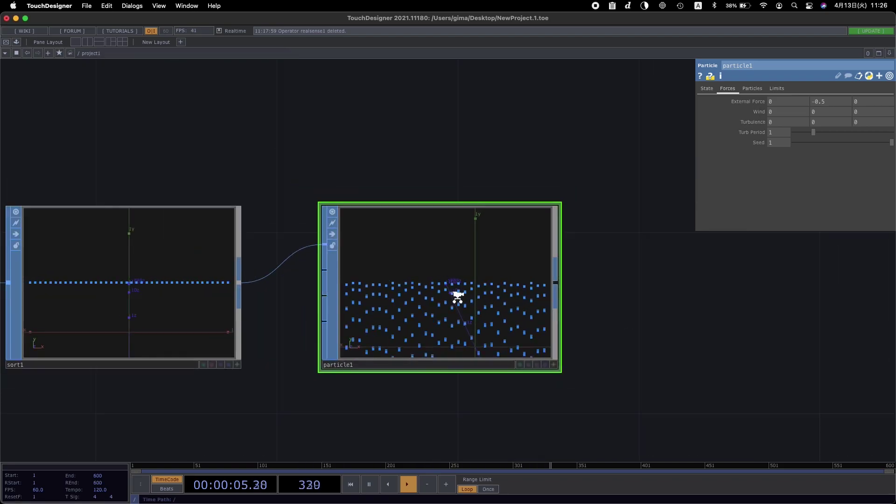
drag(311, 153, 505, 152)
key(p)
drag(432, 152, 304, 111)
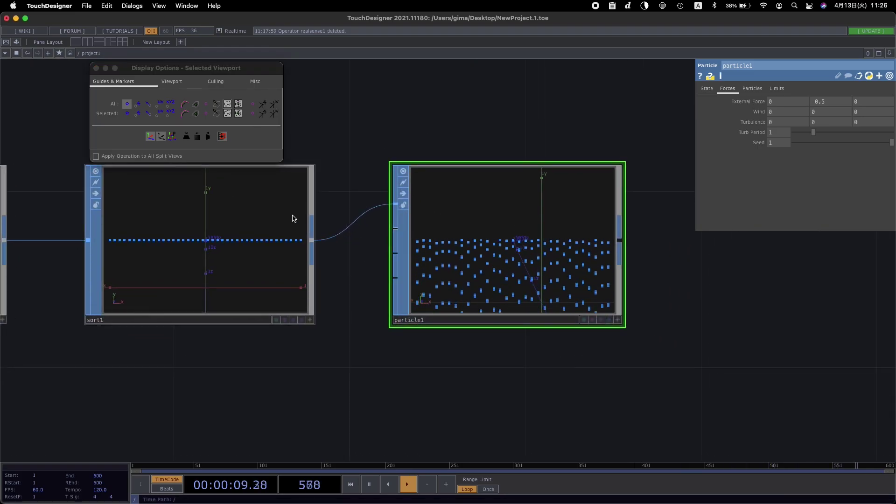
click(97, 68)
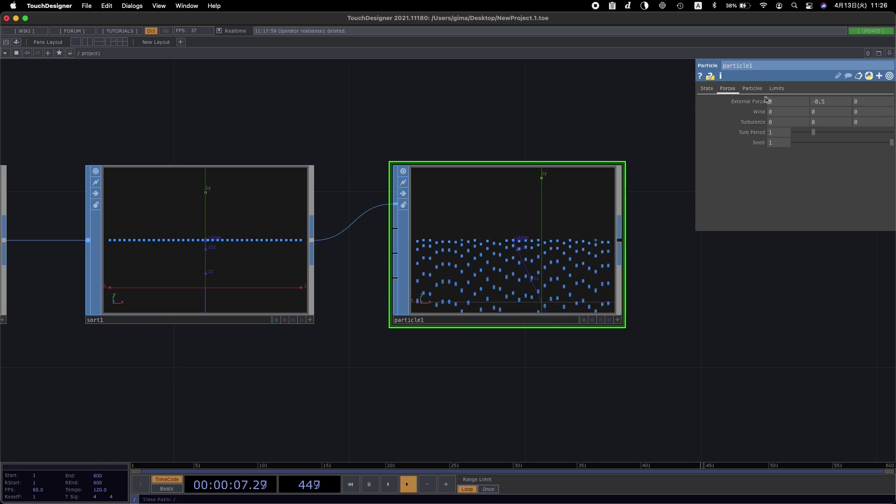
click(753, 88)
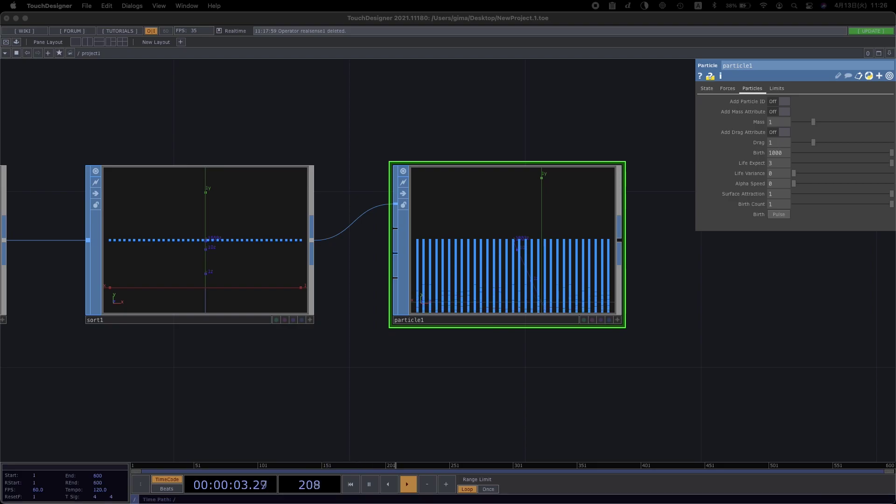
Step: Wire the lower sphere-outline node into particle1's second, collision input
scroll(374, 314, down, 5)
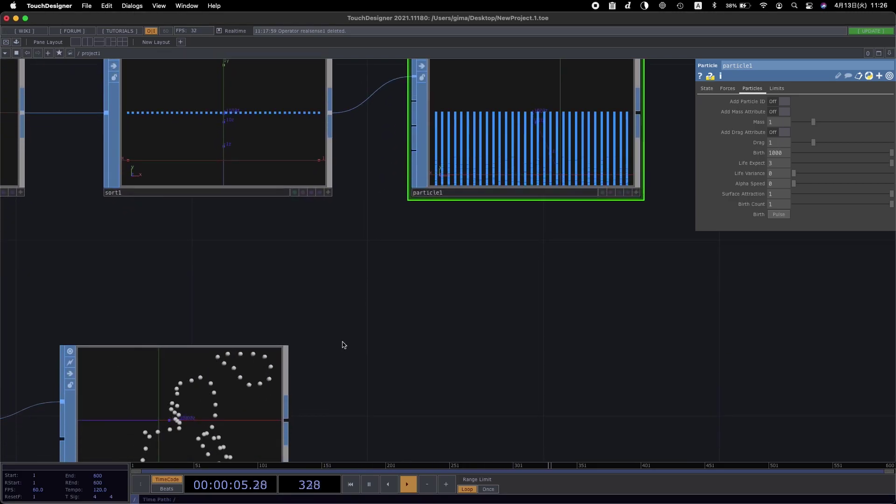
drag(288, 422, 404, 150)
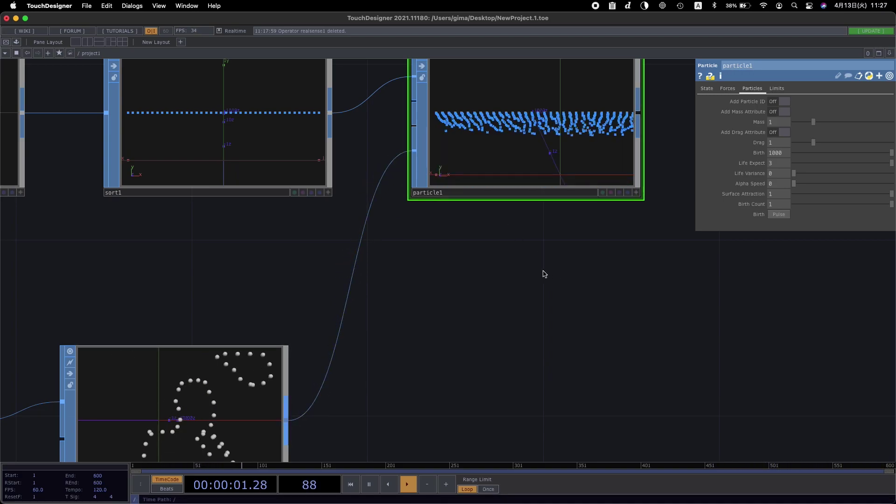
scroll(541, 272, up, 3)
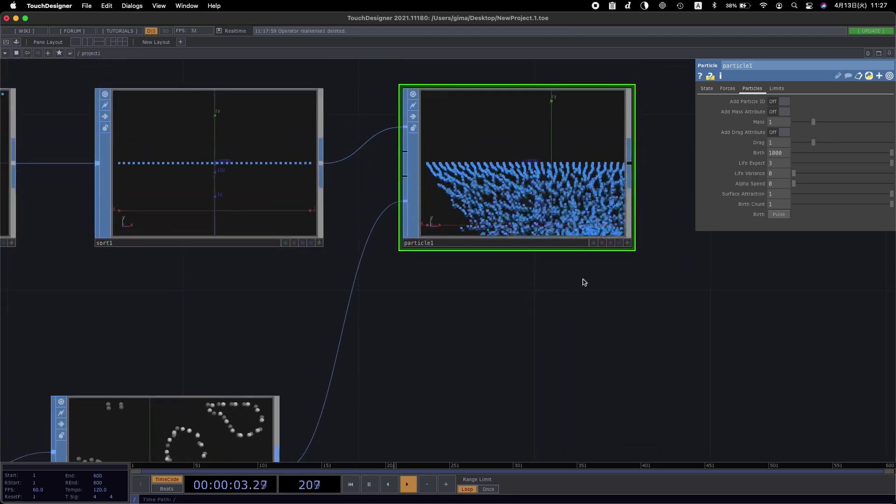
scroll(591, 288, down, 3)
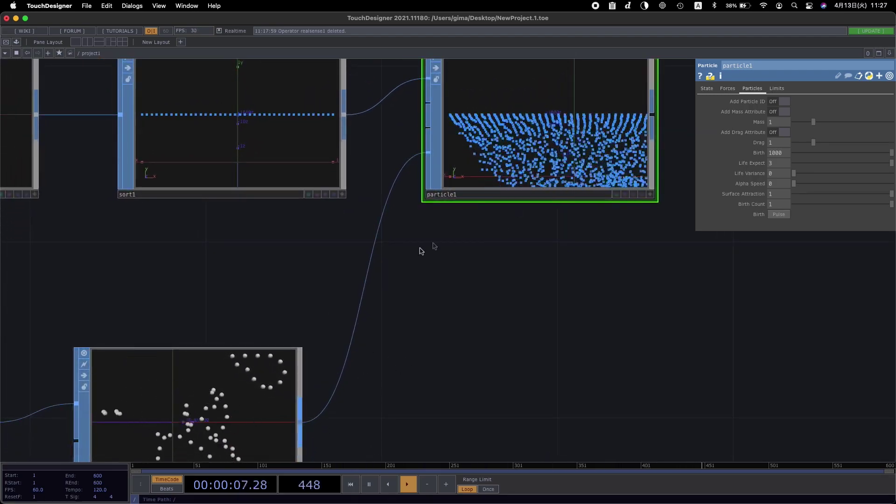
scroll(539, 238, right, 5)
scroll(539, 237, up, 4)
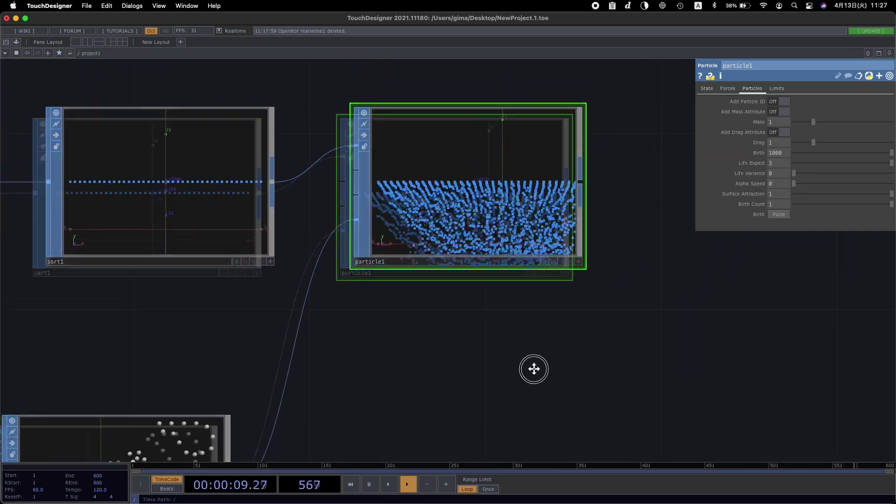
scroll(512, 248, right, 3)
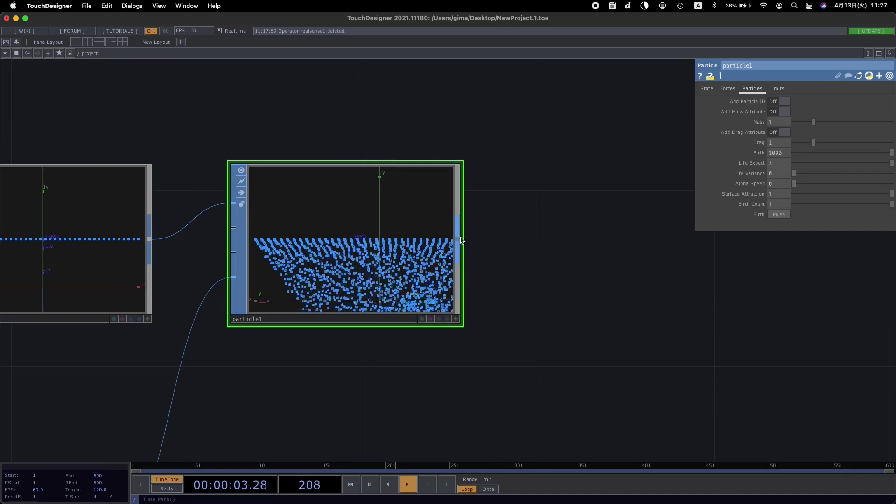
Step: Add a Null SOP, null1, wired after particle1
key(Tab)
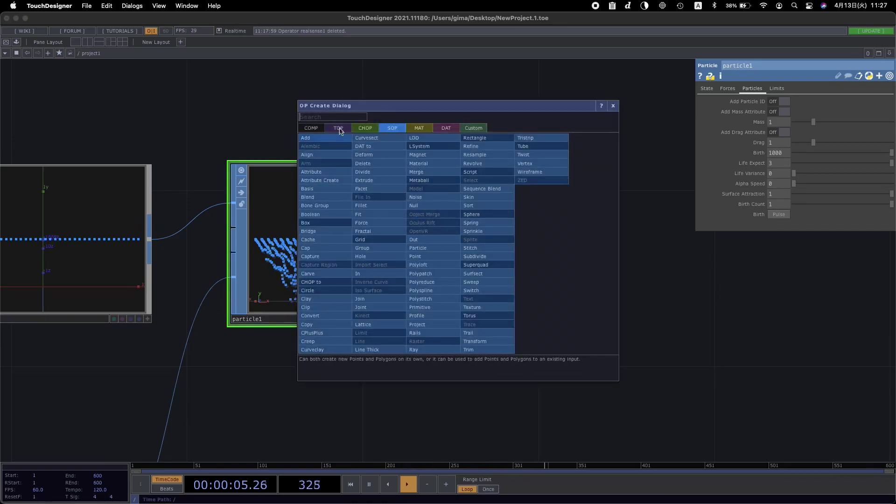
click(413, 205)
click(608, 240)
scroll(400, 349, right, 10)
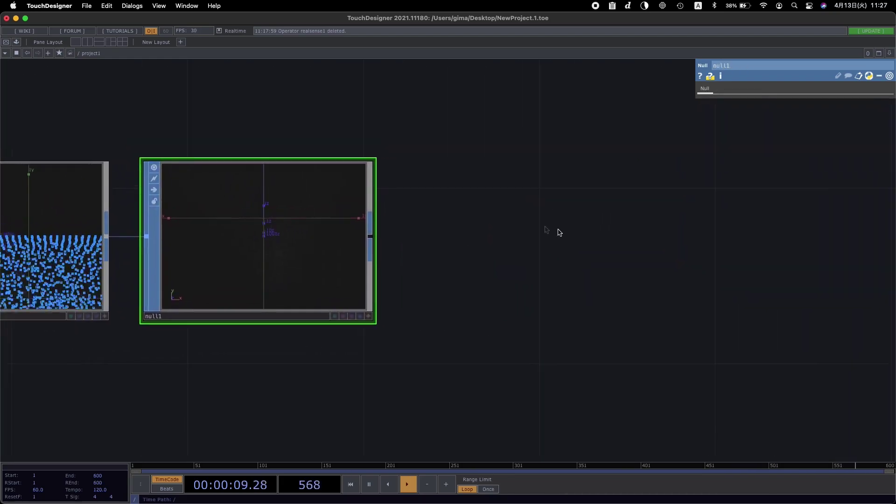
Step: Add a Geometry COMP, geo1, wired after null1
right_click(392, 260)
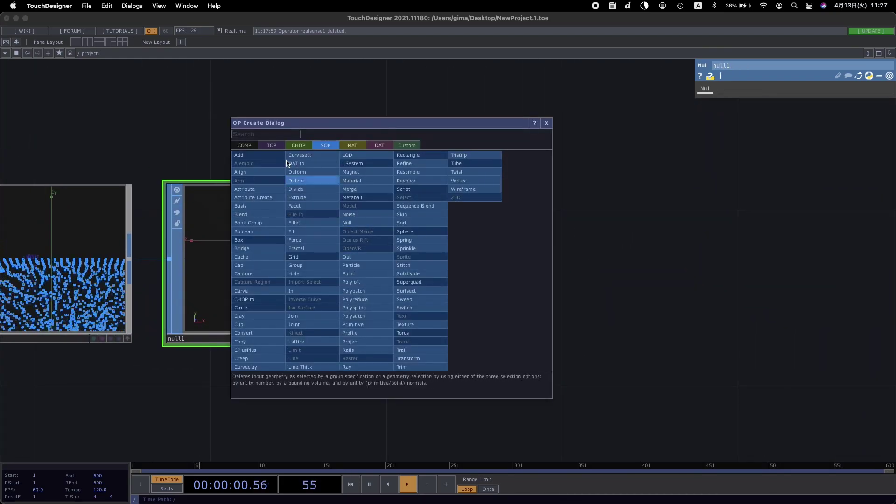
click(244, 145)
click(248, 223)
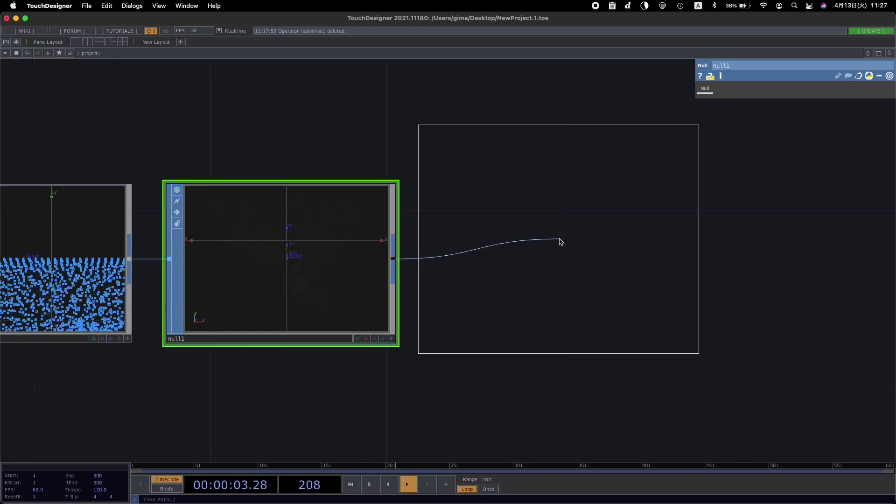
click(567, 266)
scroll(518, 363, right, 4)
Step: Bring up the OP Create Dialog from empty canvas beside geo1
scroll(531, 348, down, 5)
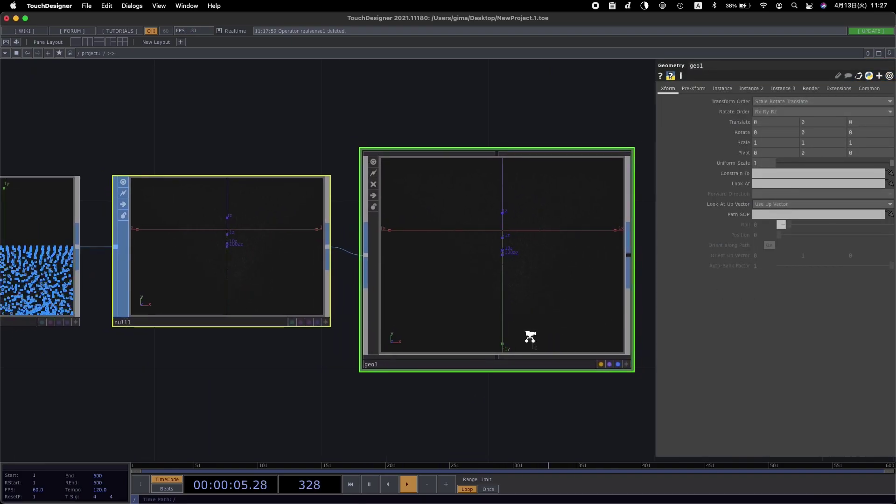
scroll(533, 362, down, 2)
drag(533, 361, 506, 360)
right_click(462, 80)
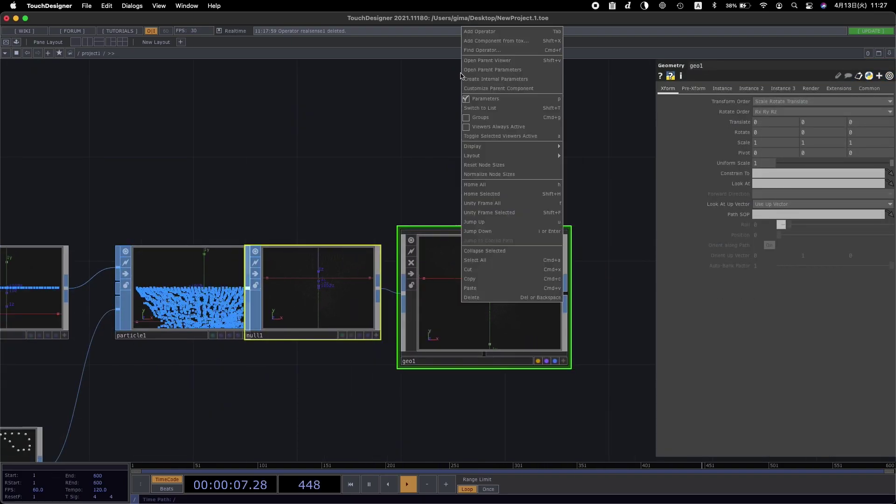
click(483, 32)
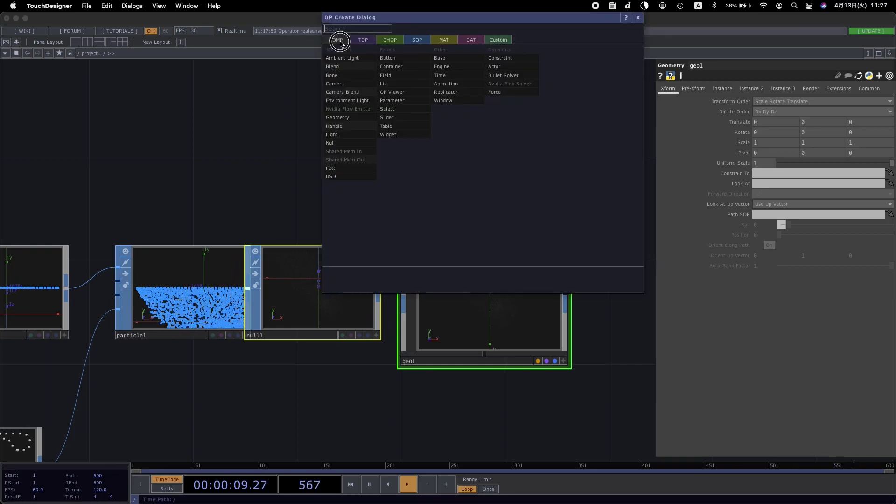
Step: Add a Camera COMP, cam1, above geo1
click(346, 84)
click(521, 179)
drag(626, 256, 500, 264)
Step: Add a Light COMP, light1, to the right of cam1
right_click(576, 140)
click(589, 55)
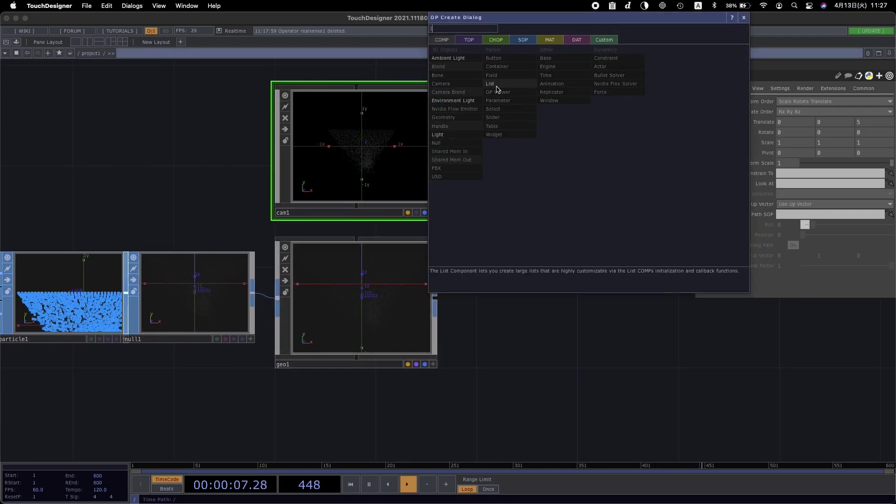
click(437, 134)
click(558, 151)
scroll(255, 145, left, 5)
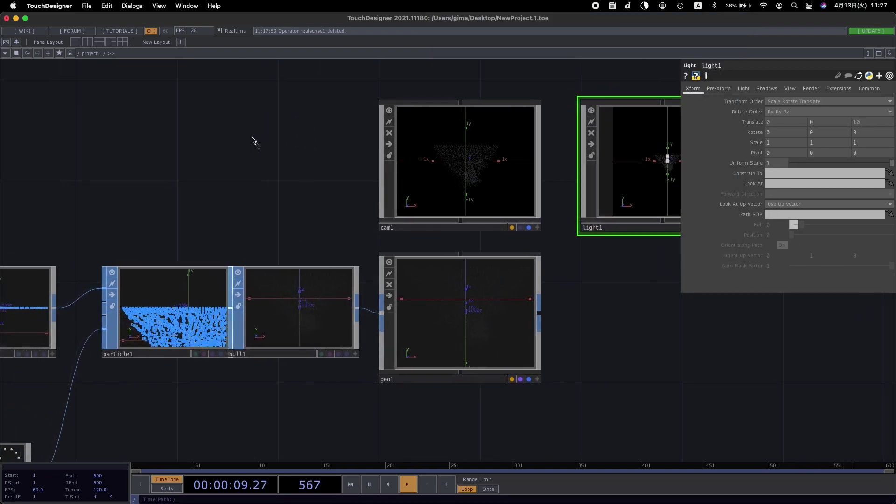
Step: Reopen the operator dialog on the MAT operators to pick a Constant material
right_click(283, 119)
click(321, 33)
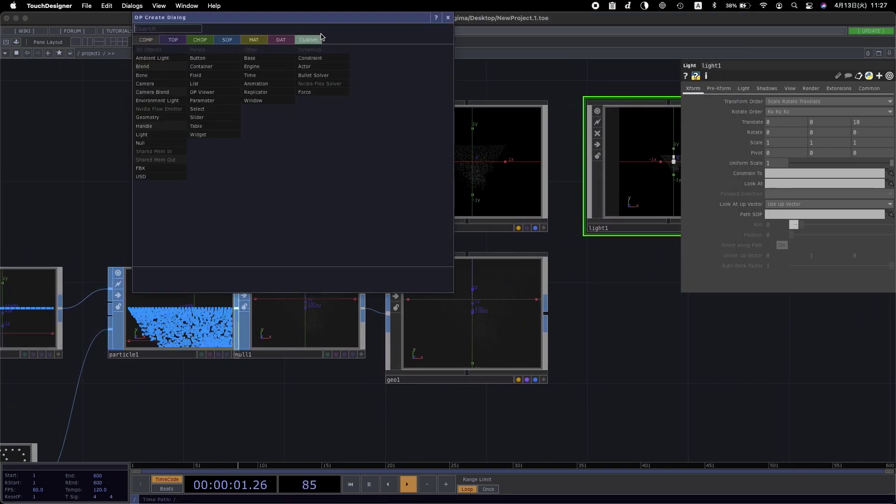
click(254, 40)
Step: Create a Constant material, constant1, and assign it as geo1's material
click(154, 58)
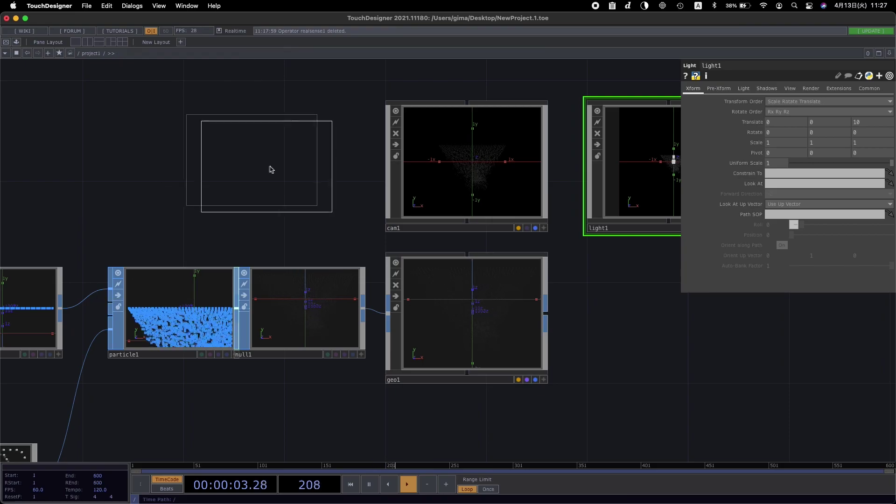
click(272, 164)
drag(339, 193, 460, 288)
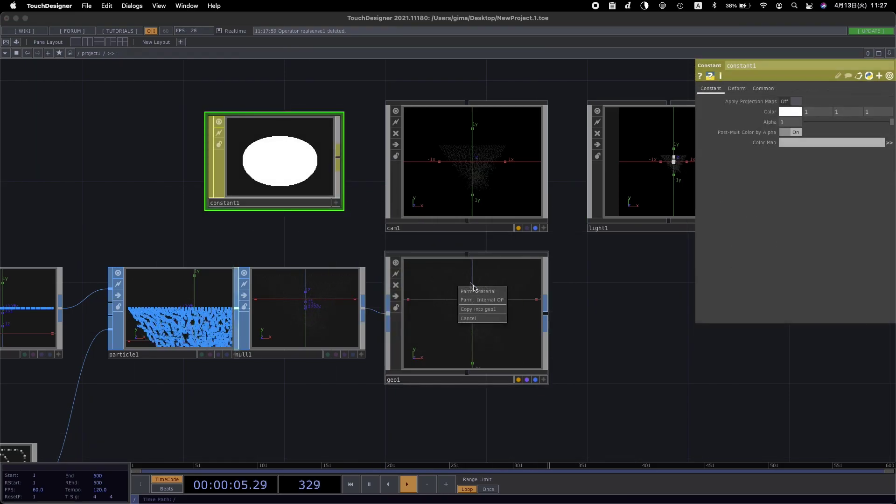
click(476, 291)
Step: Colour constant1 light orange (Red 1, Green 0.772, Blue 0.498)
click(790, 115)
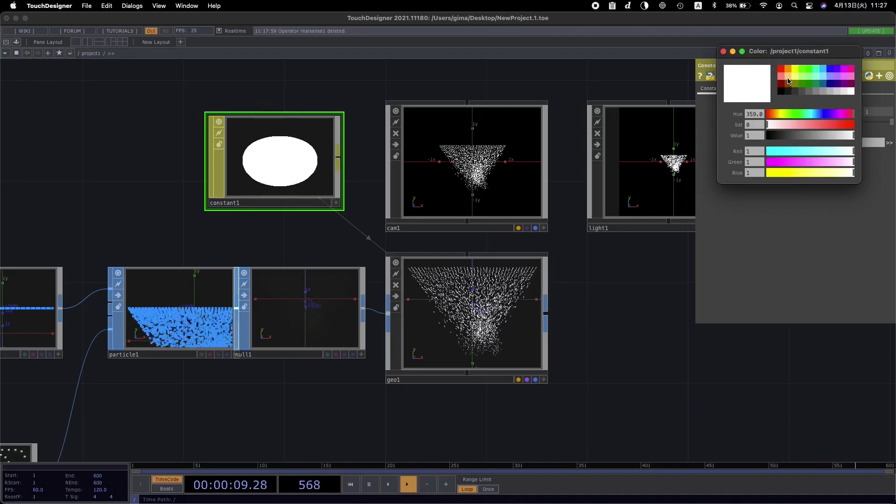
click(787, 78)
click(788, 82)
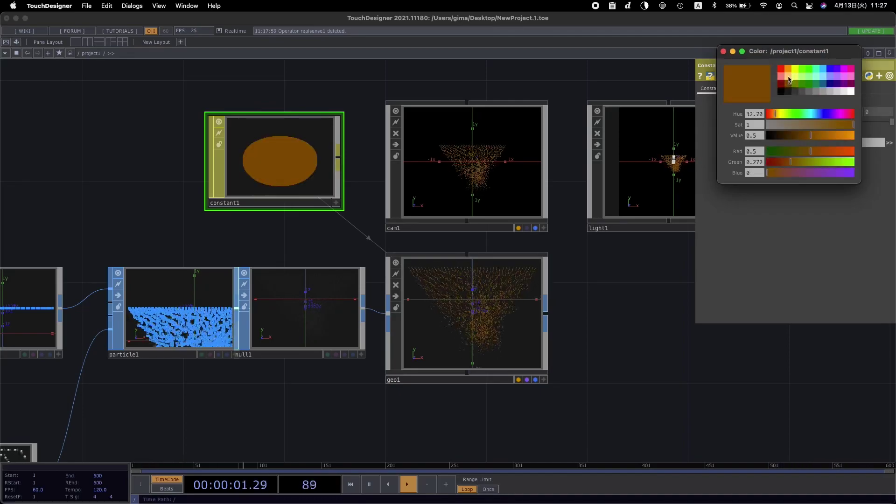
click(787, 76)
scroll(584, 269, right, 5)
scroll(583, 269, down, 3)
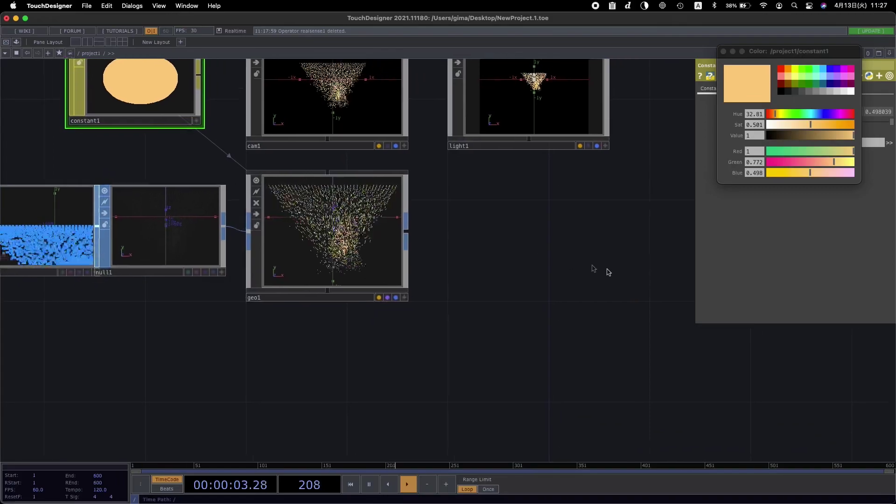
right_click(489, 133)
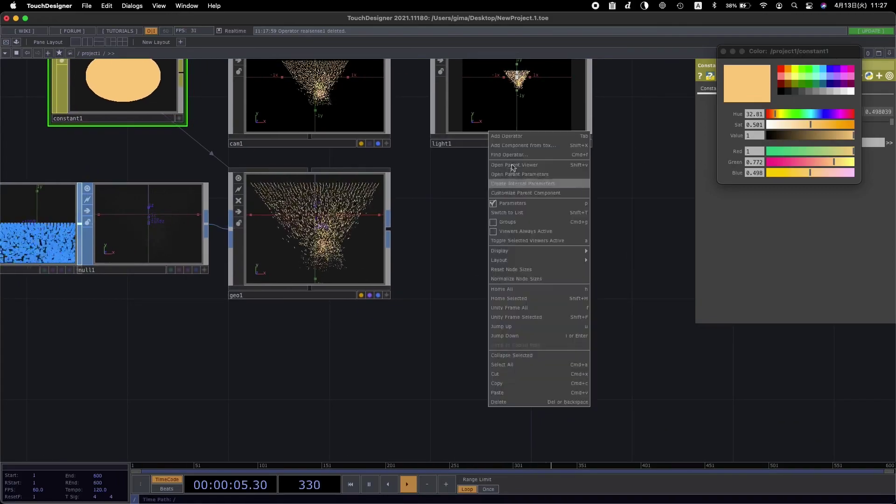
Step: Add a Render TOP, render1, to the right of geo1
click(506, 136)
click(385, 39)
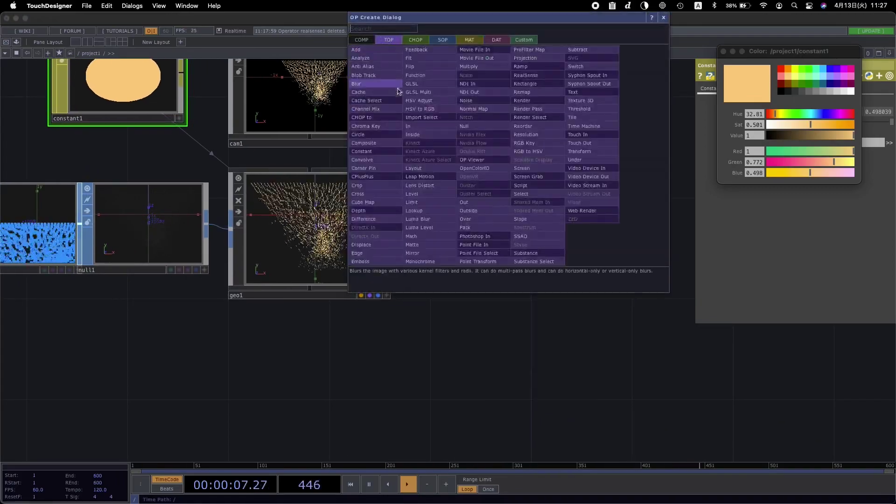
text(re)
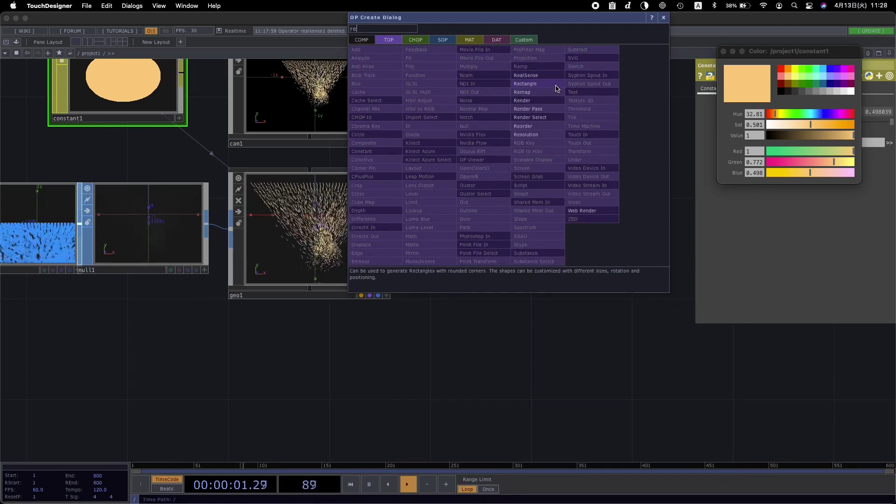
click(527, 102)
click(516, 232)
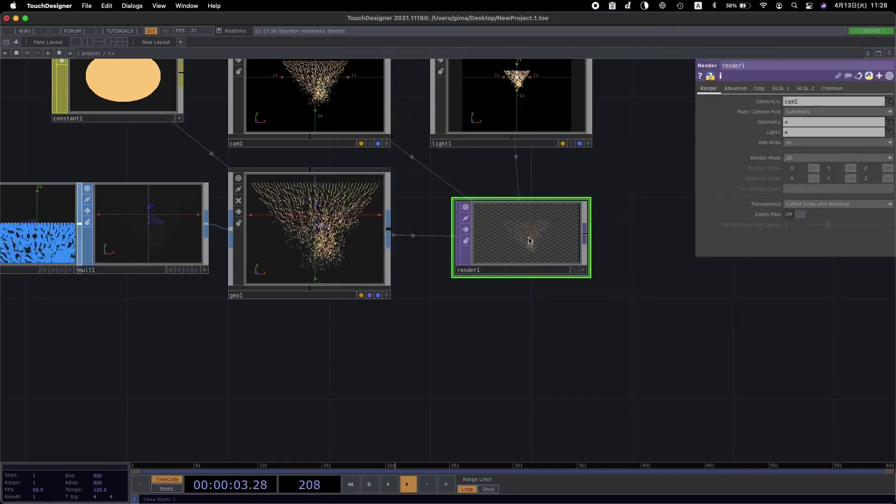
Step: Move transform1 so it sits below particle1
scroll(530, 240, up, 5)
scroll(528, 253, up, 2)
scroll(490, 248, down, 5)
drag(453, 328, 646, 248)
scroll(453, 289, down, 3)
scroll(453, 290, down, 2)
drag(488, 293, 742, 232)
scroll(304, 290, down, 5)
drag(324, 285, 527, 236)
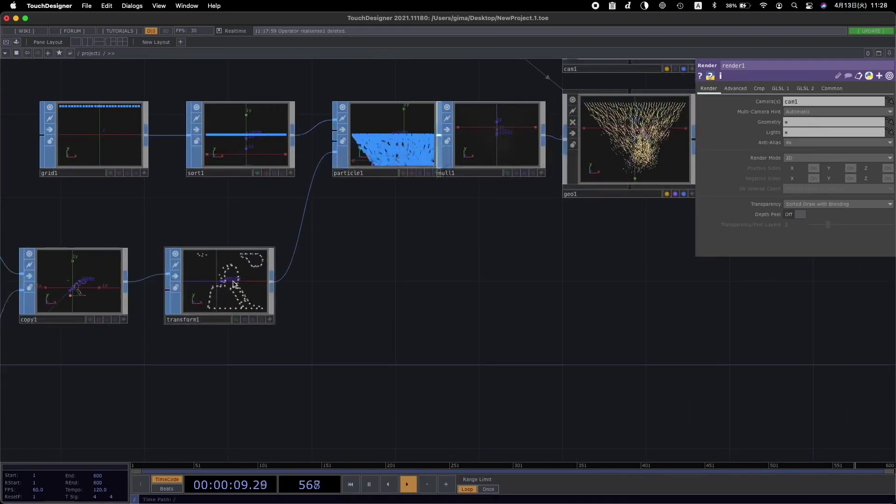
scroll(428, 295, right, 8)
scroll(578, 208, up, 4)
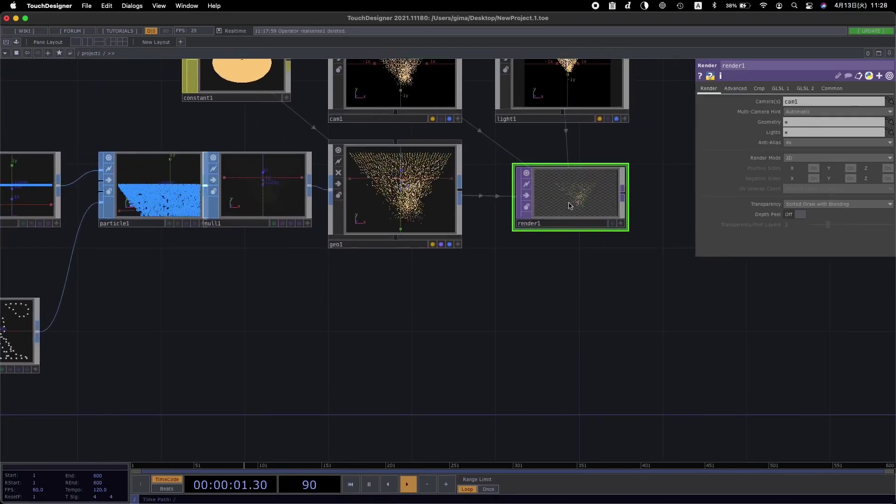
scroll(578, 208, up, 2)
scroll(580, 206, up, 3)
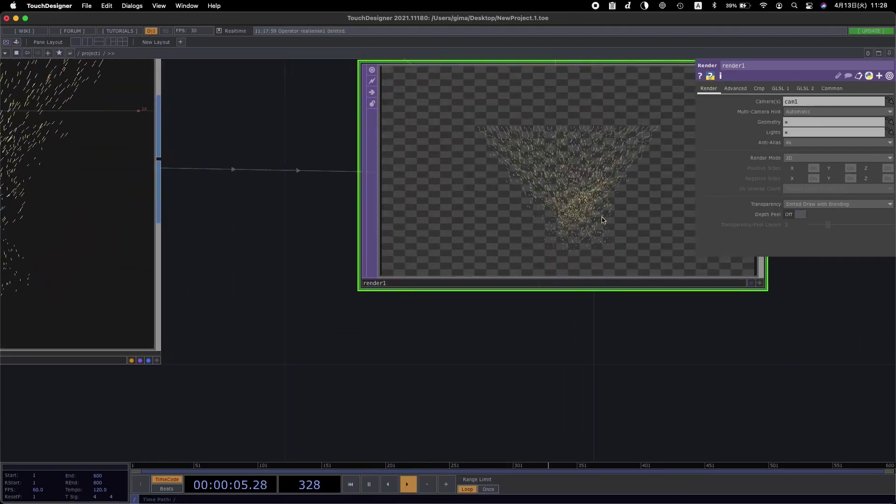
scroll(517, 321, down, 5)
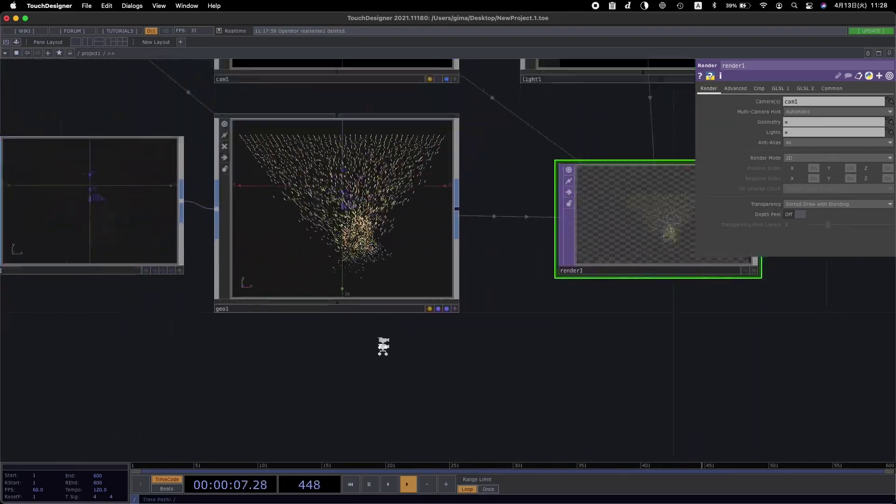
drag(112, 371, 238, 349)
drag(152, 356, 351, 328)
Step: Check transform1's and render1's parameters, then go inside geo1's network
drag(550, 326, 399, 334)
click(220, 349)
drag(518, 322, 398, 359)
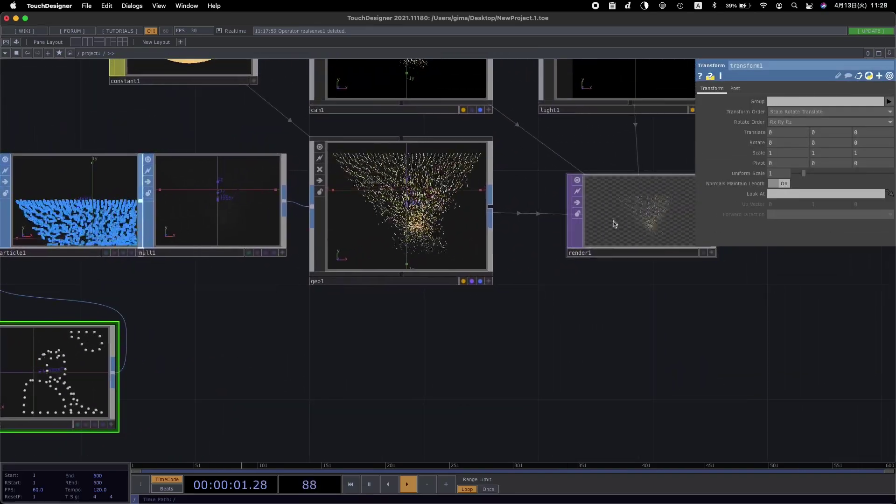
click(612, 225)
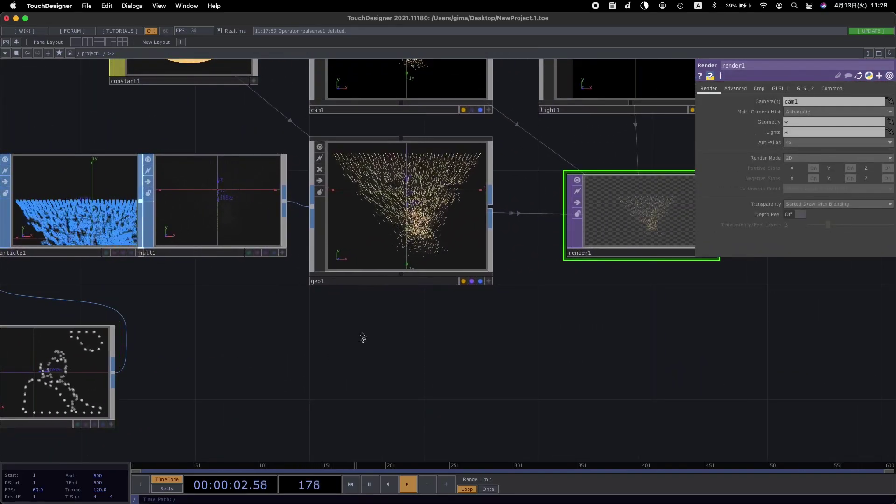
double_click(381, 244)
scroll(330, 344, down, 5)
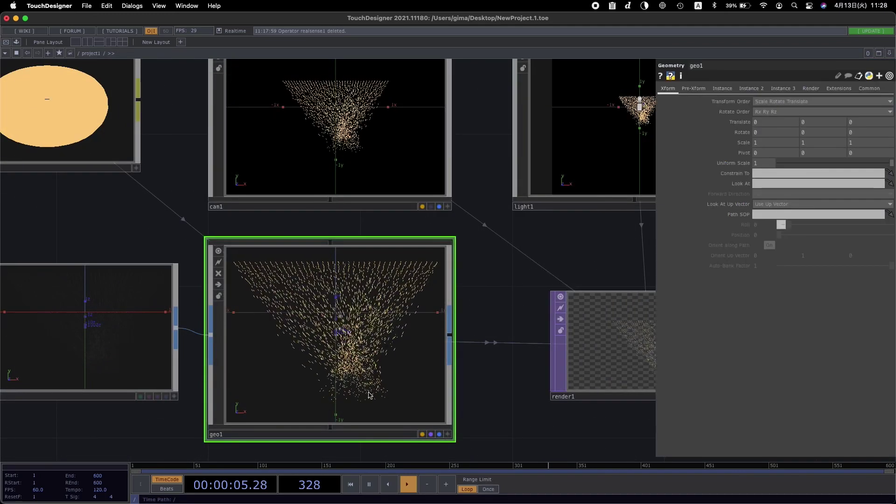
Step: Paste a copy of in1 as a second input, in2, and move out1 far right
drag(170, 438, 274, 175)
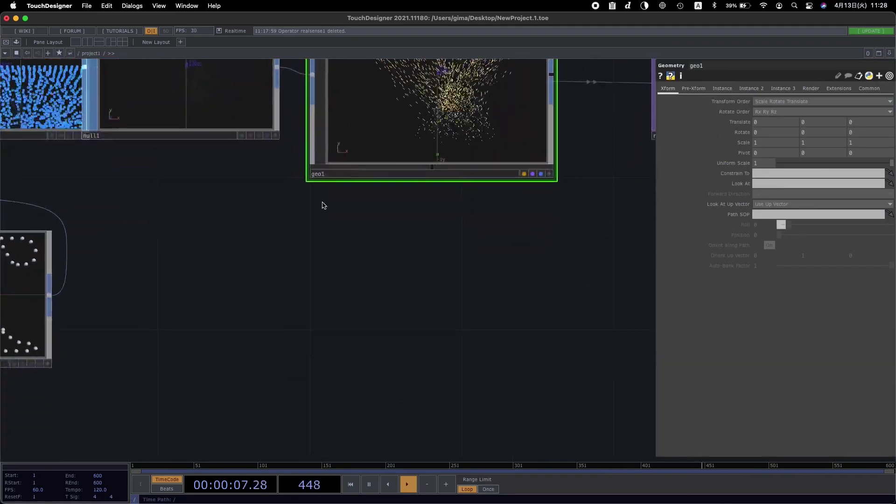
drag(652, 115, 594, 184)
drag(293, 376, 423, 250)
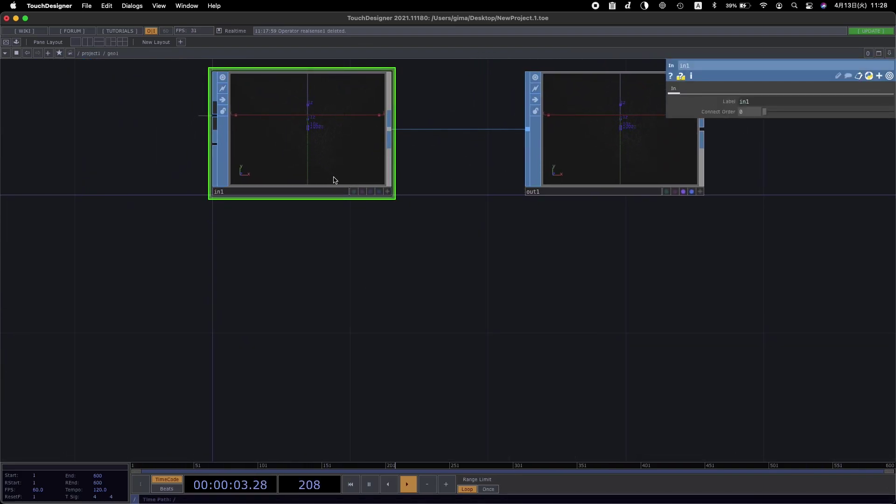
key(super+v)
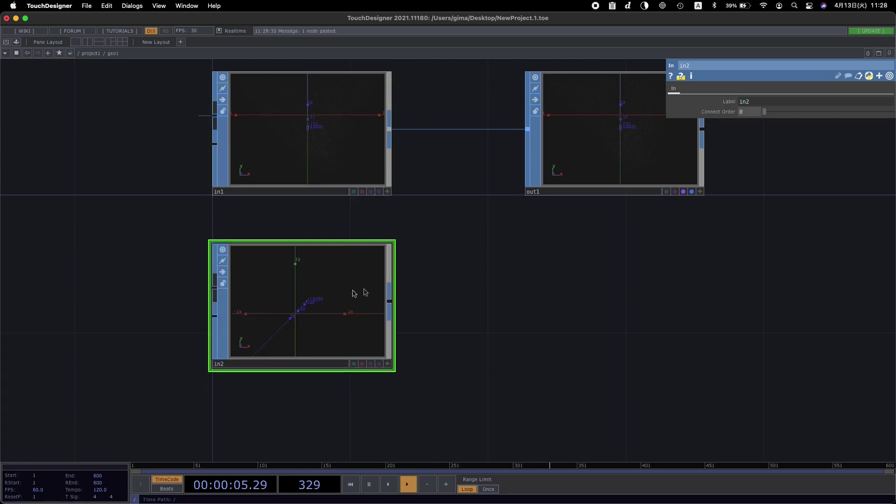
scroll(510, 326, right, 8)
scroll(510, 326, up, 1)
drag(446, 173, 734, 240)
drag(347, 259, 314, 246)
Step: Add a Merge SOP, merge1, between the inputs and out1
right_click(326, 169)
click(332, 159)
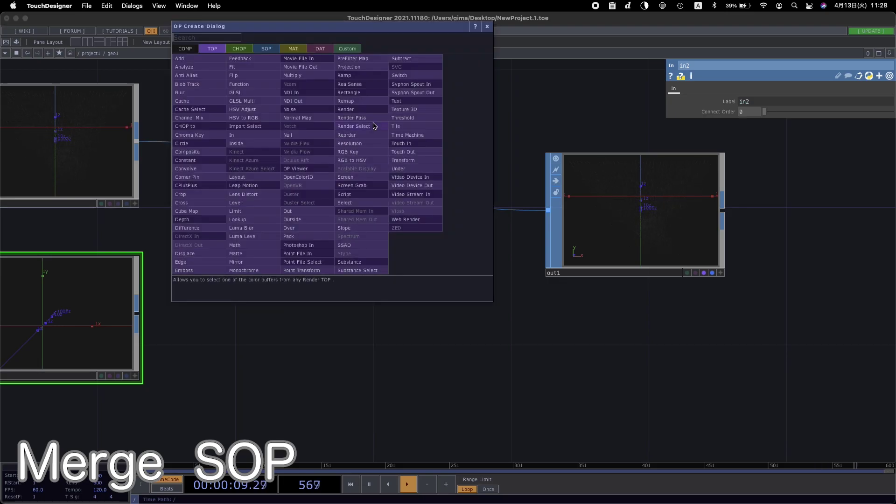
click(266, 48)
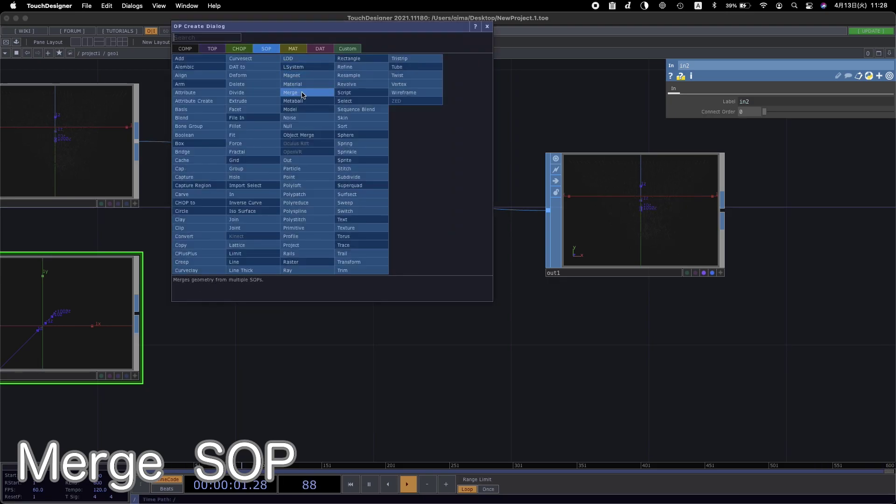
click(302, 95)
click(308, 154)
Step: Wire both in1 and in2 into merge1
click(136, 141)
click(307, 209)
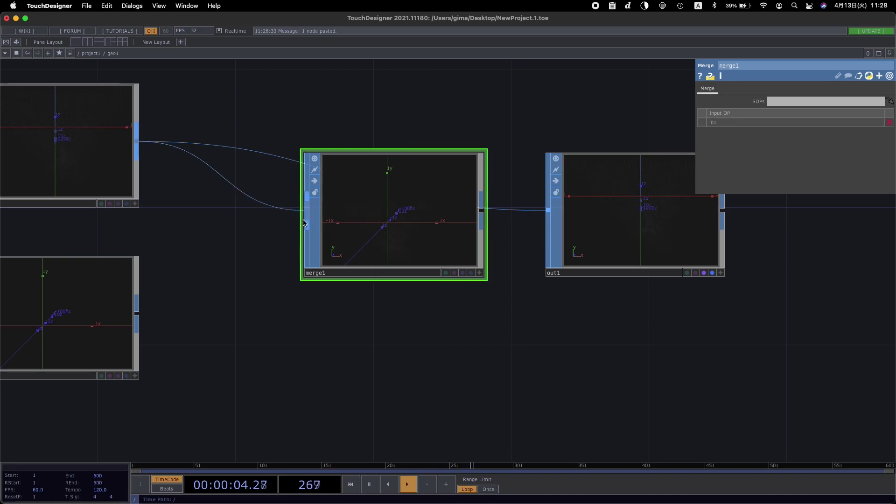
click(137, 321)
scroll(233, 280, left, 5)
click(390, 210)
Step: Replace in1's direct link to out1 with a wire from merge1 into out1
right_click(387, 121)
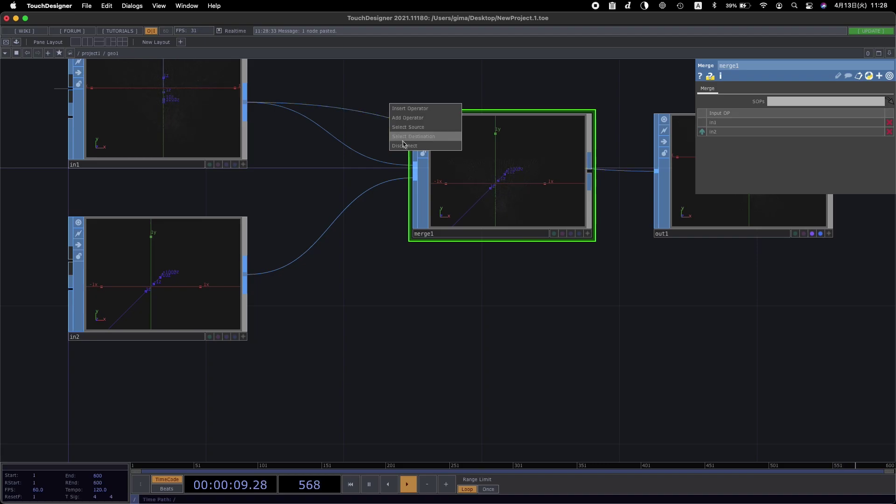
click(404, 146)
drag(525, 312, 492, 335)
drag(556, 196, 644, 195)
drag(602, 342, 880, 342)
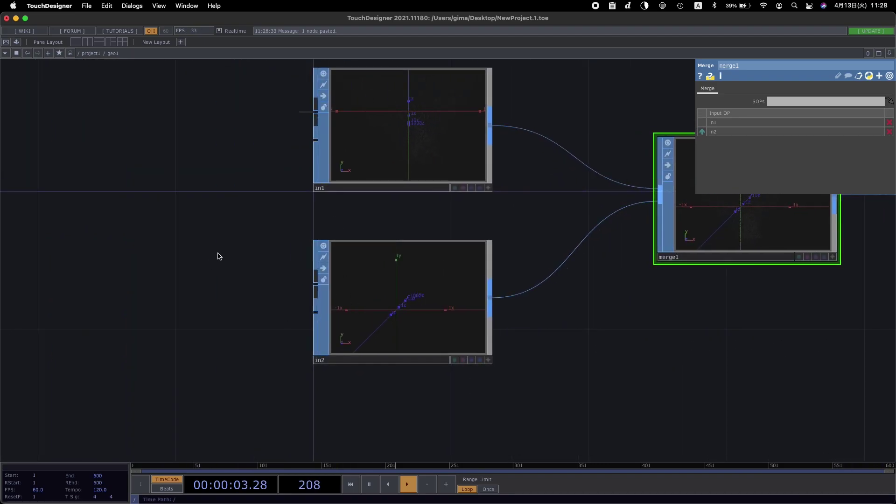
scroll(217, 257, down, 10)
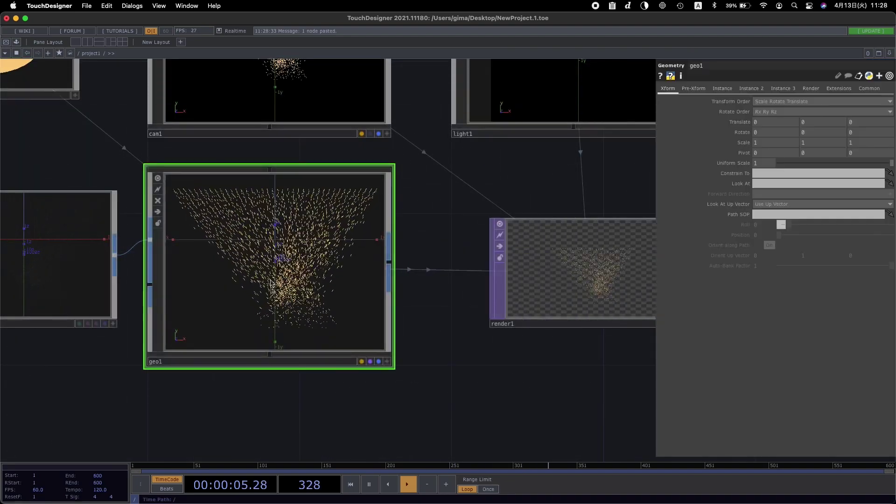
Step: Wire transform1's outline points into geo1's second input
scroll(304, 386, left, 4)
scroll(305, 386, down, 2)
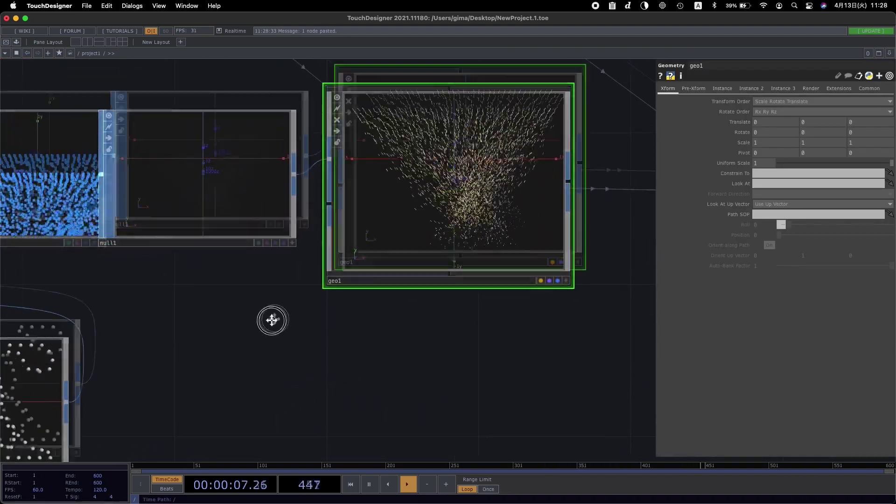
scroll(271, 320, left, 2)
scroll(272, 320, down, 2)
drag(130, 330, 390, 133)
drag(517, 294, 385, 397)
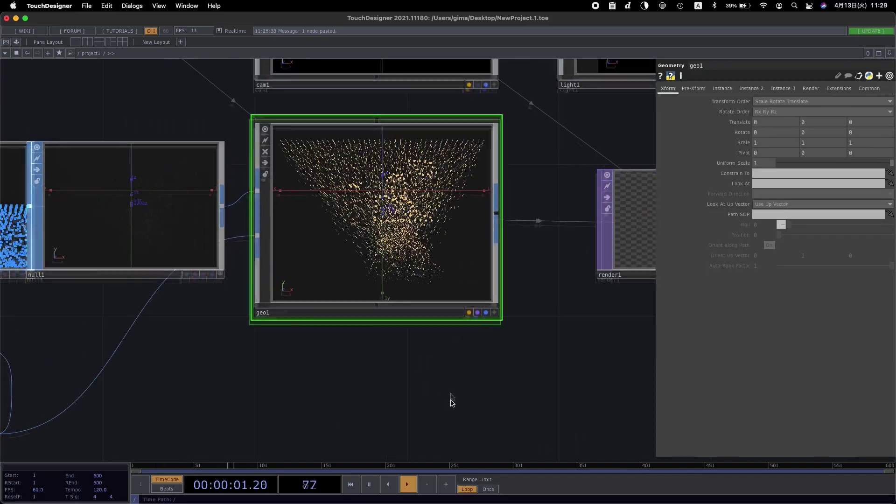
Step: Select grid1 and review its Grid parameters
scroll(409, 250, down, 2)
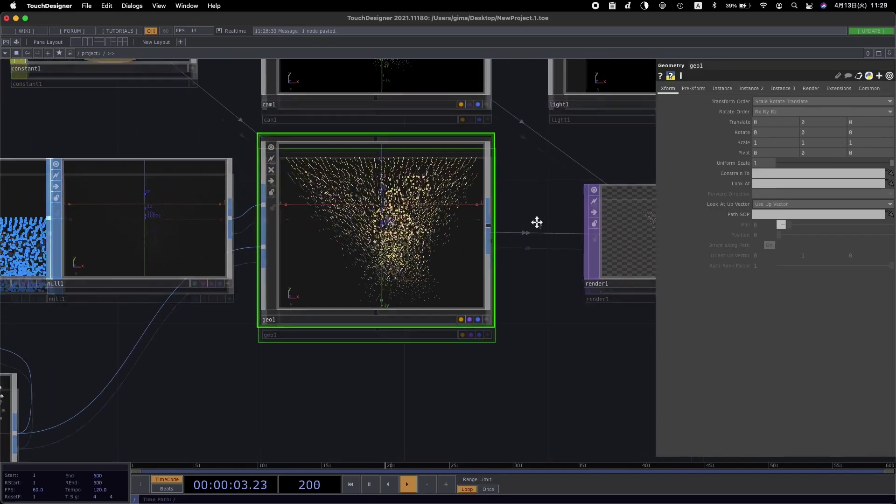
scroll(536, 223, up, 3)
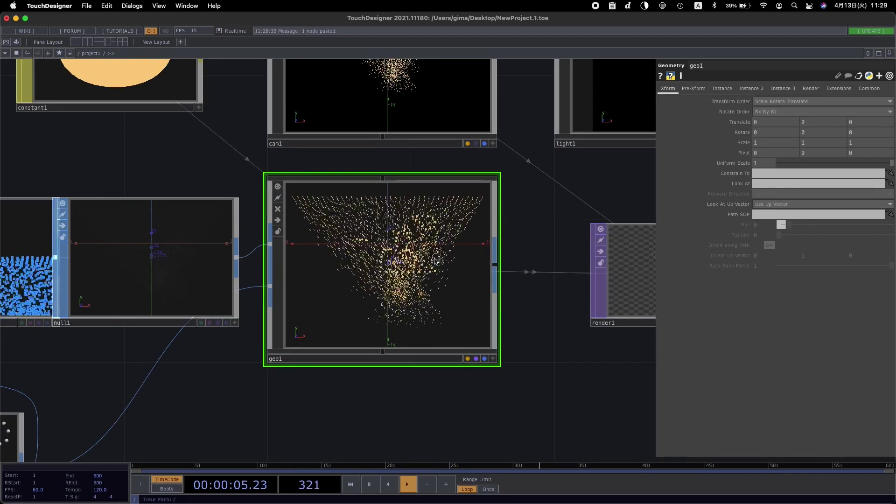
scroll(432, 263, up, 5)
scroll(408, 261, down, 5)
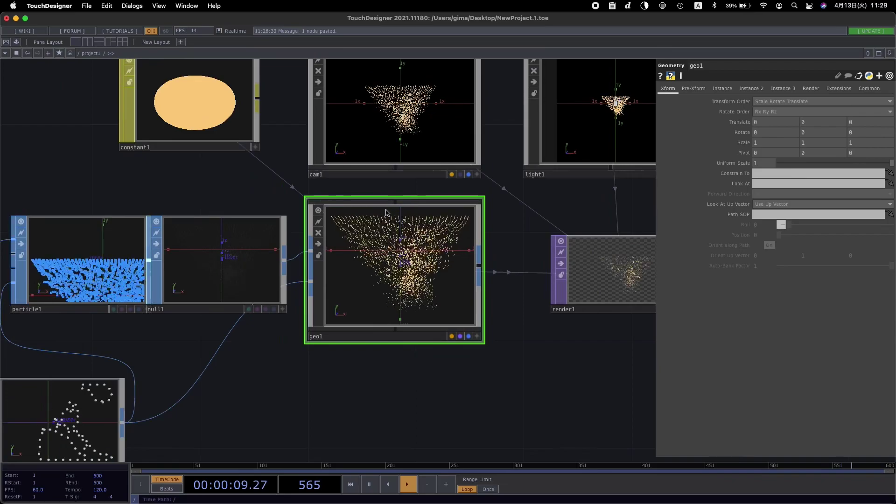
scroll(240, 224, left, 15)
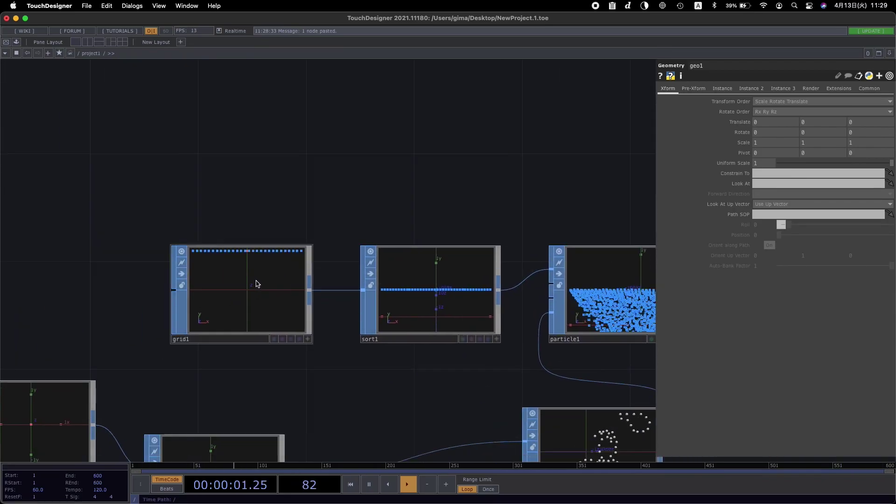
click(258, 281)
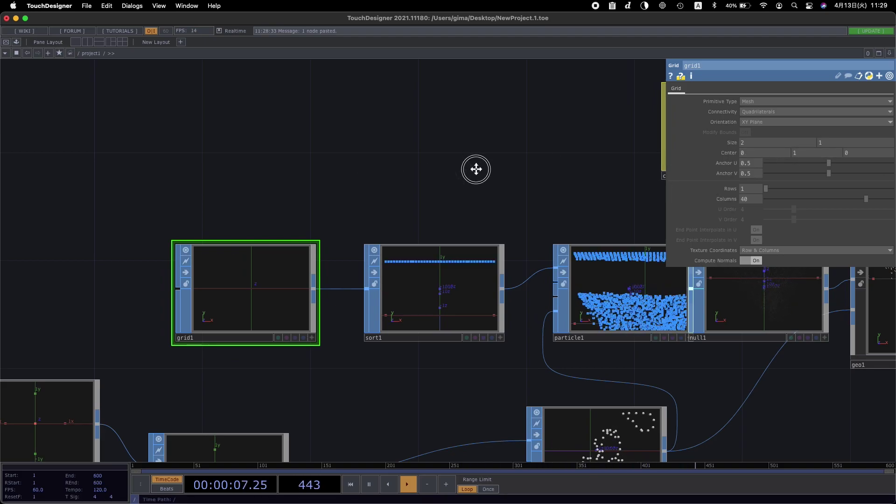
scroll(481, 168, right, 15)
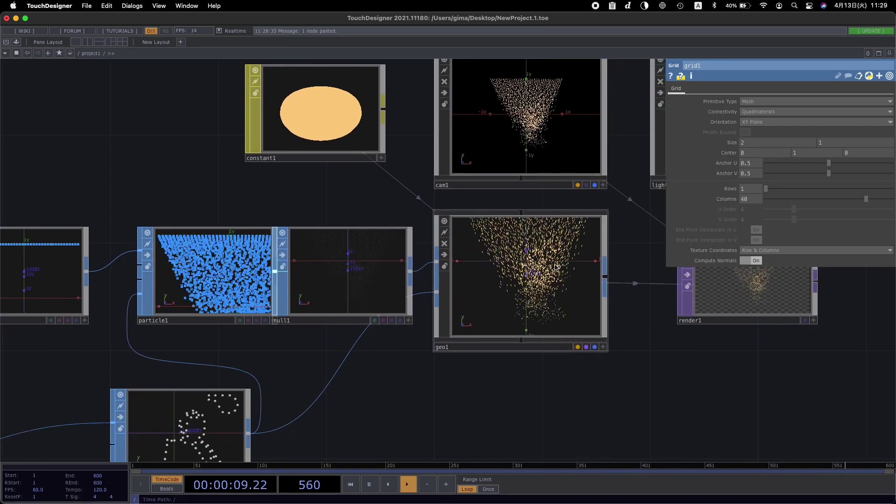
scroll(544, 262, up, 5)
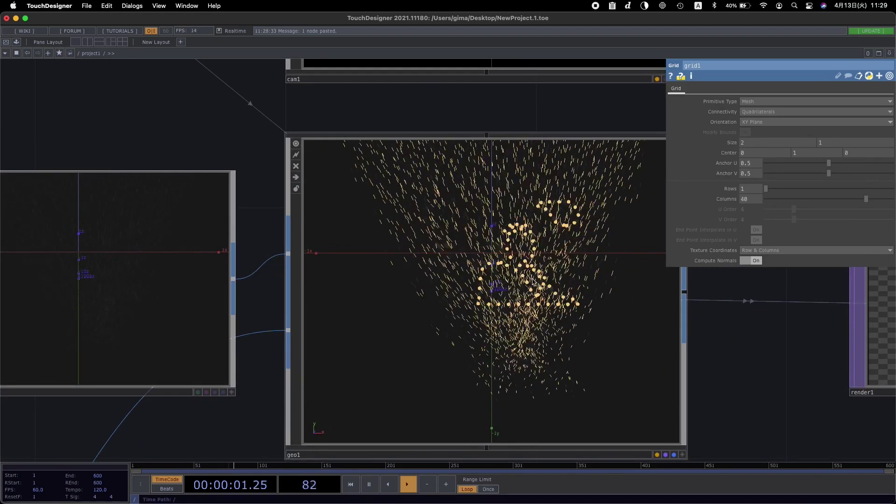
scroll(443, 337, right, 18)
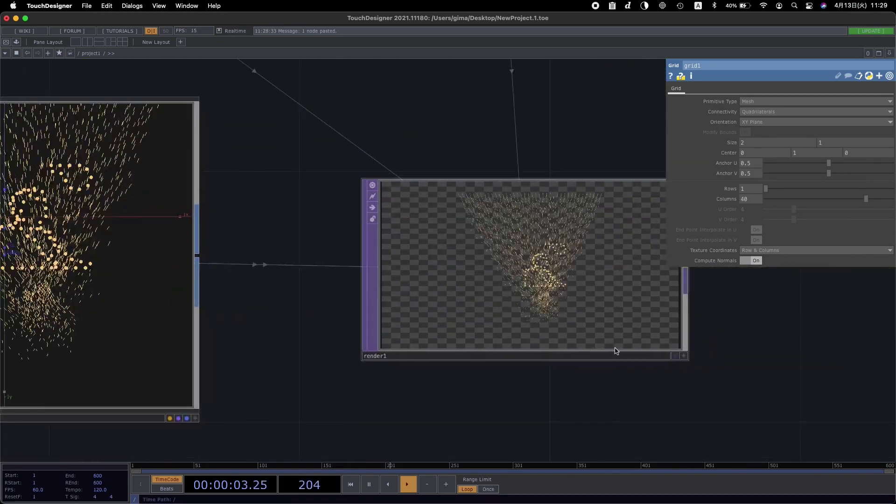
scroll(558, 271, down, 3)
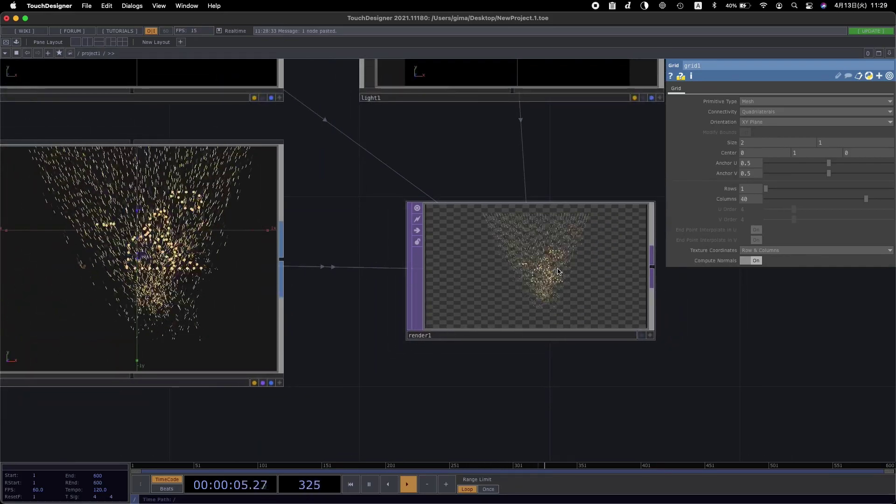
scroll(472, 224, up, 4)
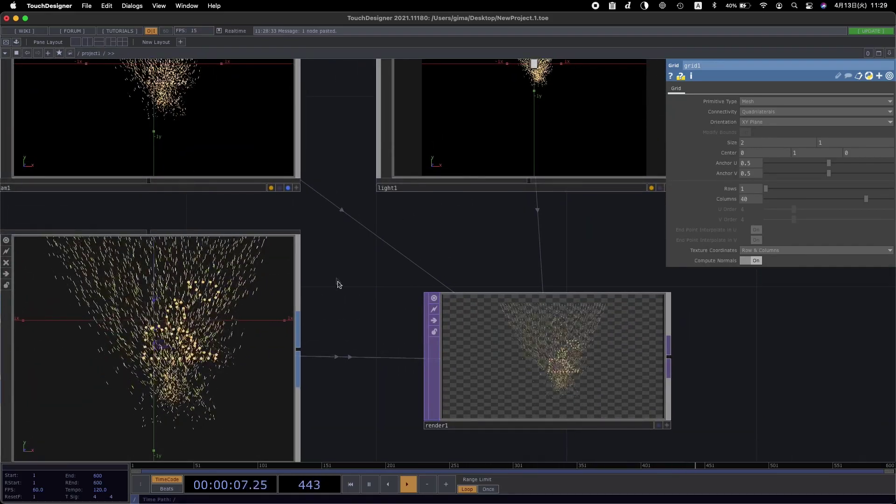
scroll(337, 280, left, 3)
Step: Set cam1's Translate Z to 1.5 so the dotted outline appears larger in render1
click(228, 203)
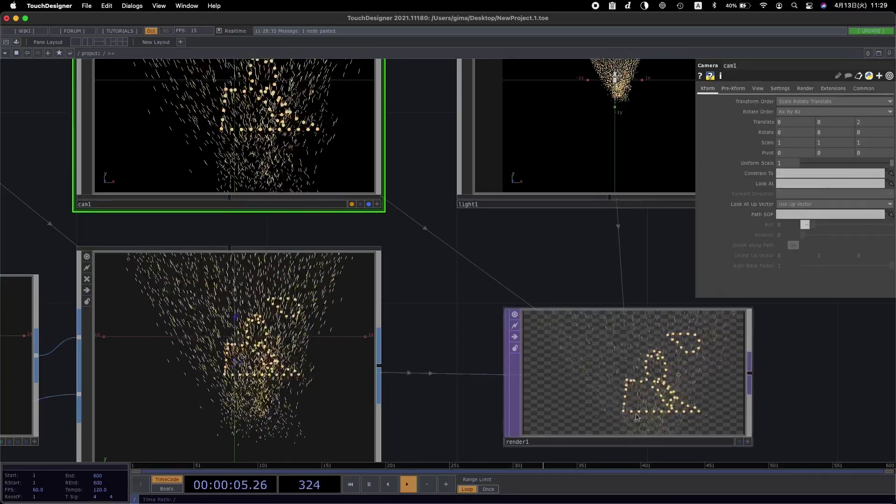
click(862, 124)
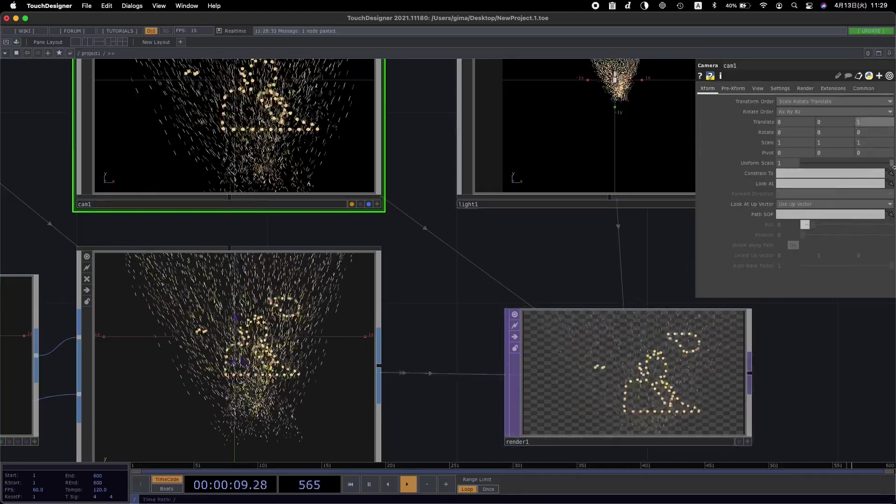
drag(587, 227, 553, 154)
click(881, 123)
text(1.5)
key(Return)
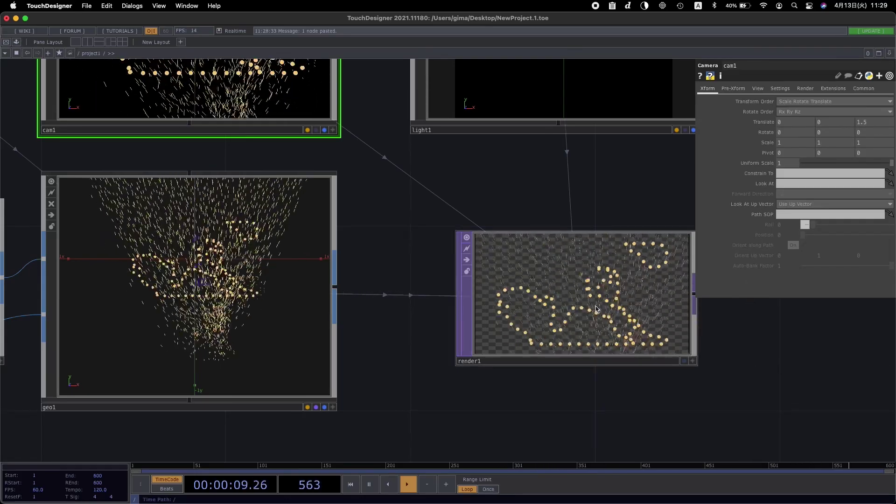
scroll(606, 303, down, 3)
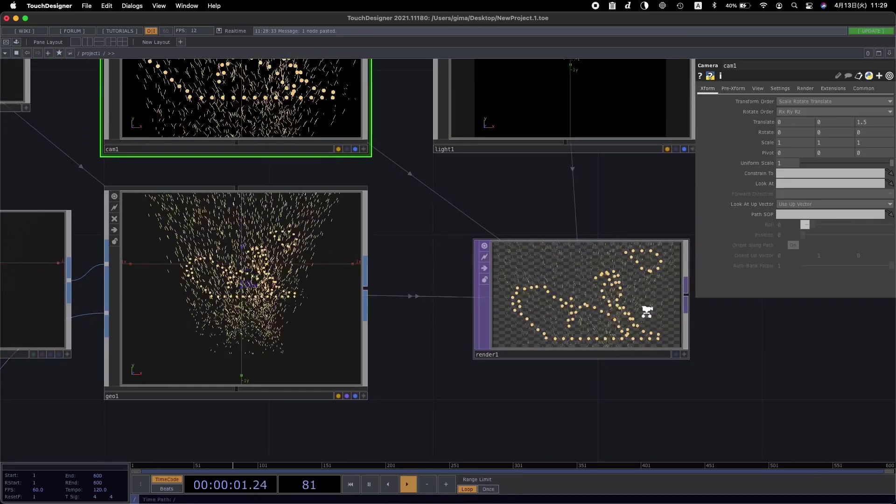
scroll(648, 312, up, 2)
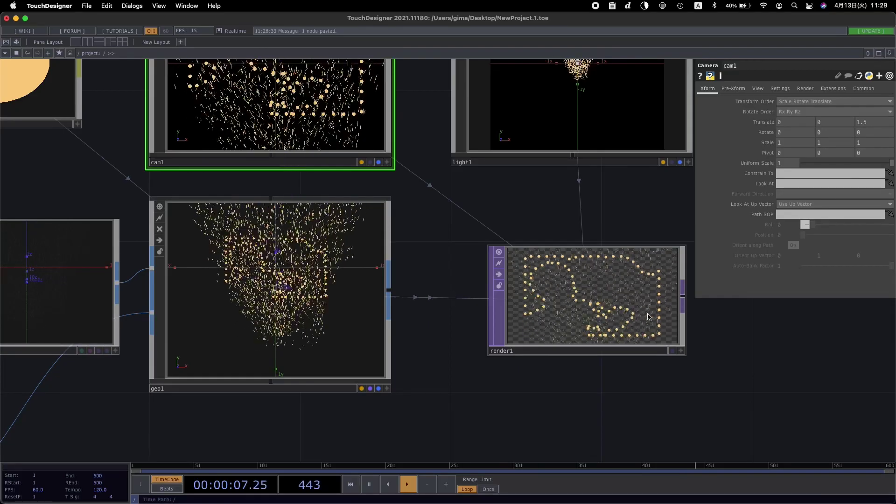
drag(715, 356, 521, 317)
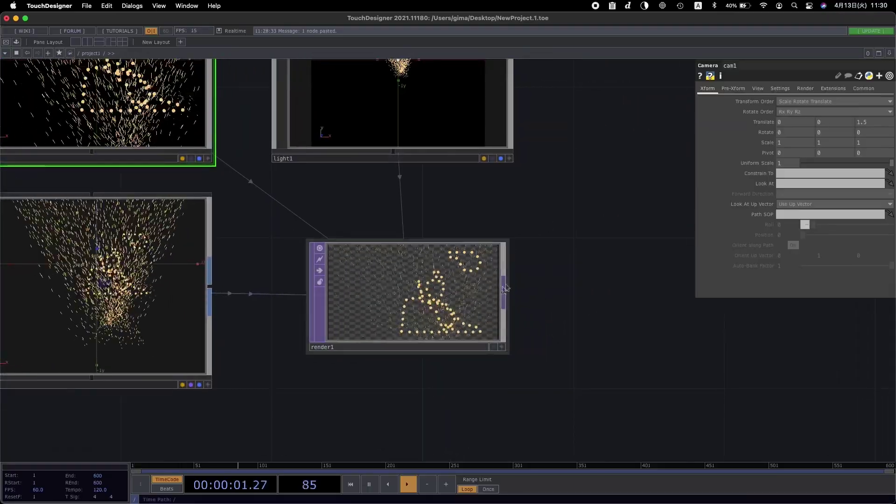
Step: Show render1's output as the network background
click(494, 345)
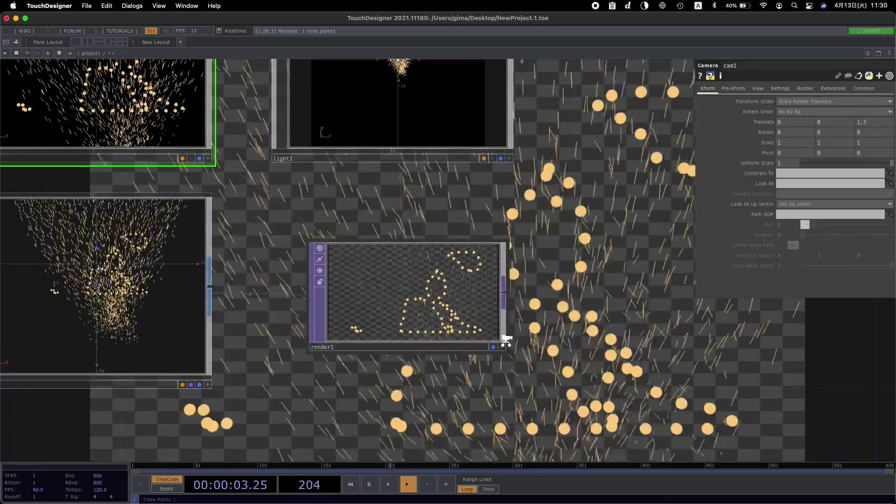
scroll(505, 340, down, 4)
scroll(506, 342, down, 3)
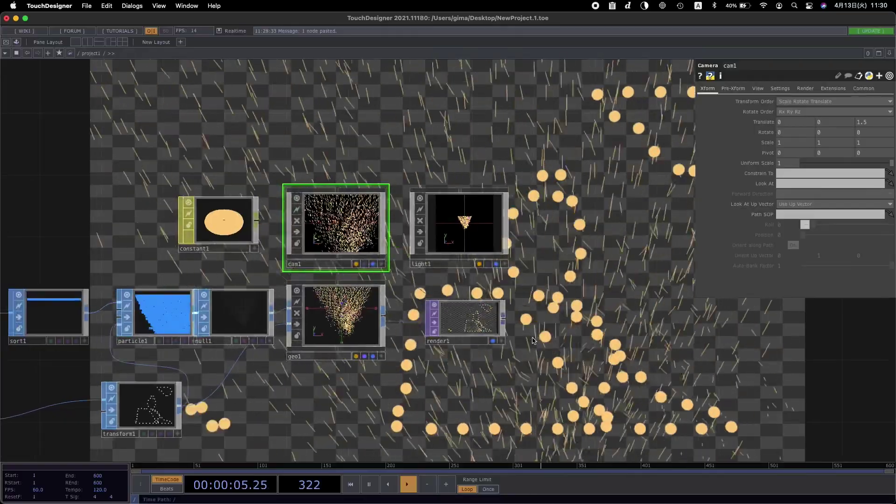
Step: Select particle1 and view its Forces and Particles parameter pages
drag(364, 401, 618, 342)
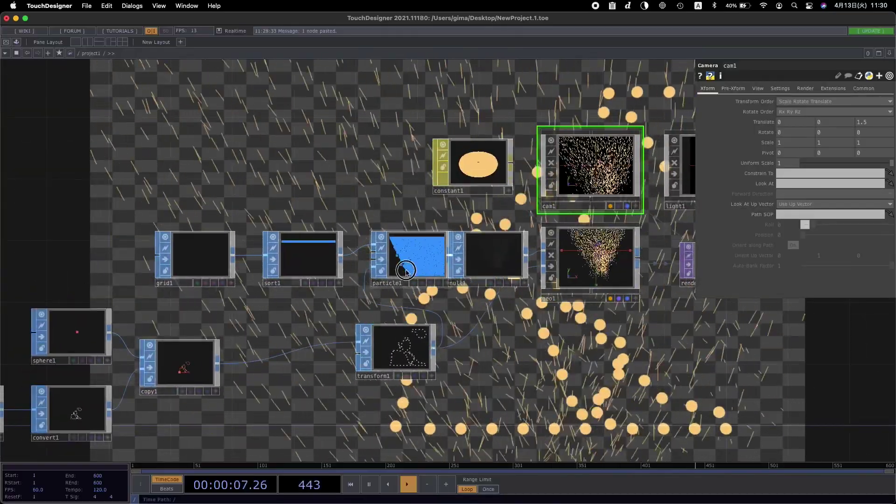
click(406, 271)
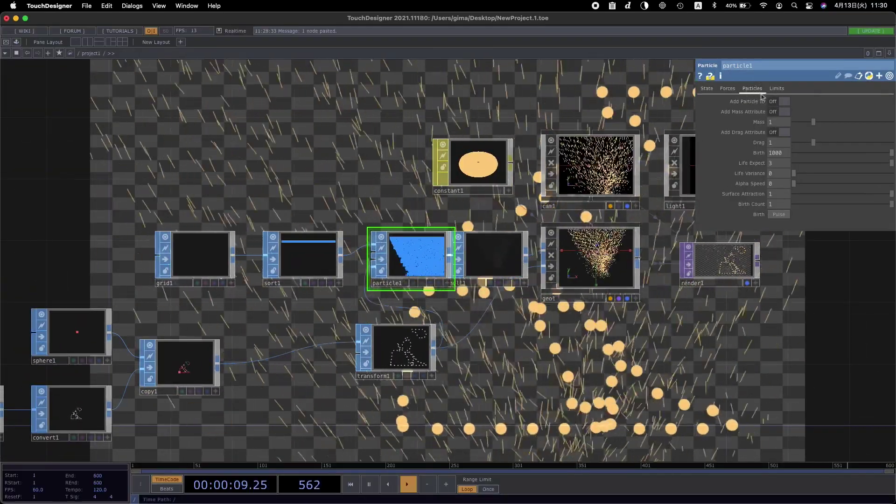
click(727, 89)
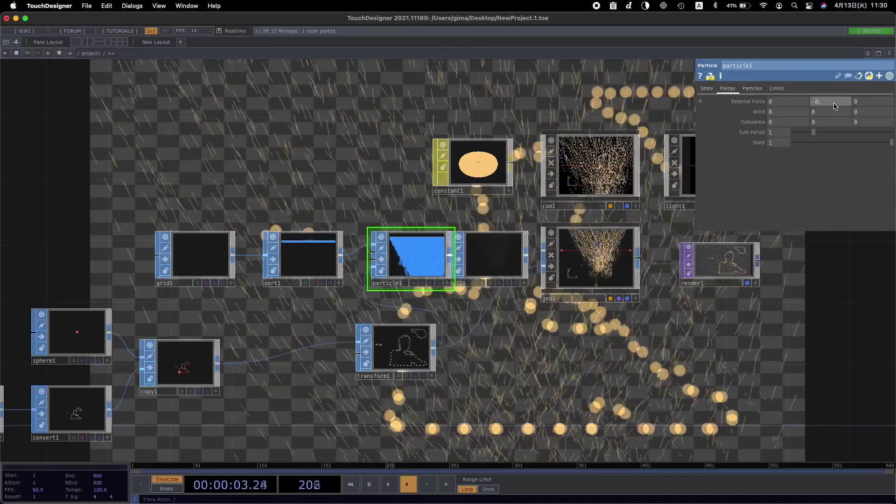
click(752, 89)
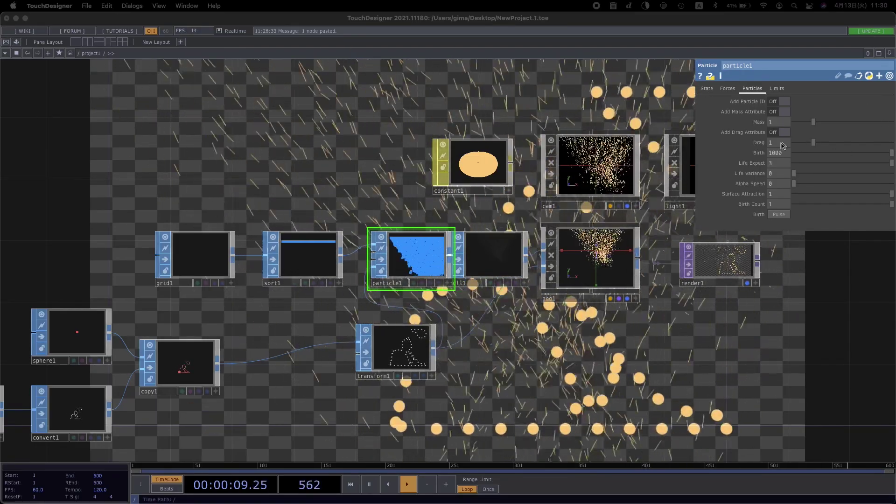
Step: Set particle1's Drag to 3, Surface Attraction to 2 and Life Variance to 0.429
click(765, 142)
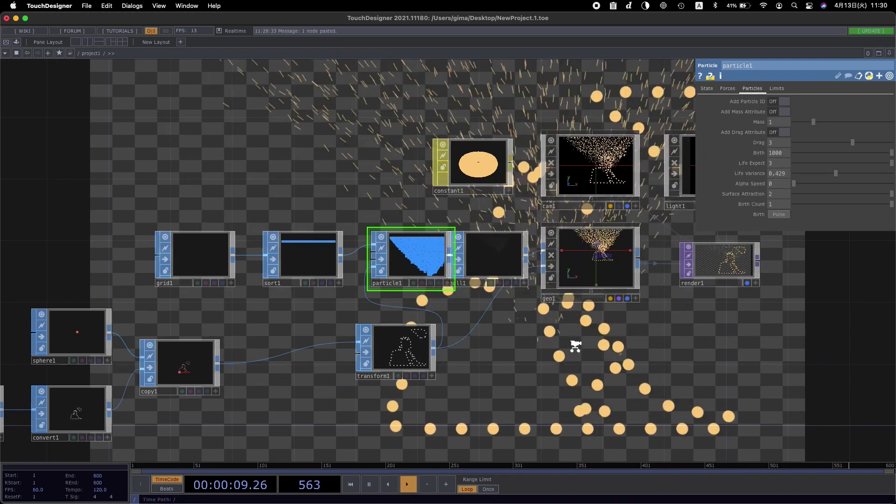
scroll(609, 350, down, 2)
drag(474, 311, 305, 274)
scroll(514, 322, down, 1)
drag(561, 329, 668, 331)
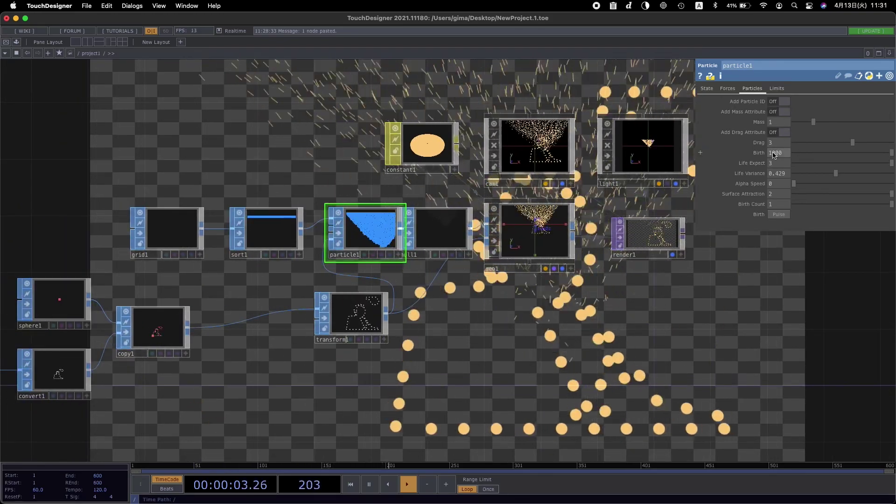
Step: Set particle1's Birth rate to 1500
drag(784, 154, 768, 159)
text(100)
key(BackSpace)
key(BackSpace)
text(500)
key(Return)
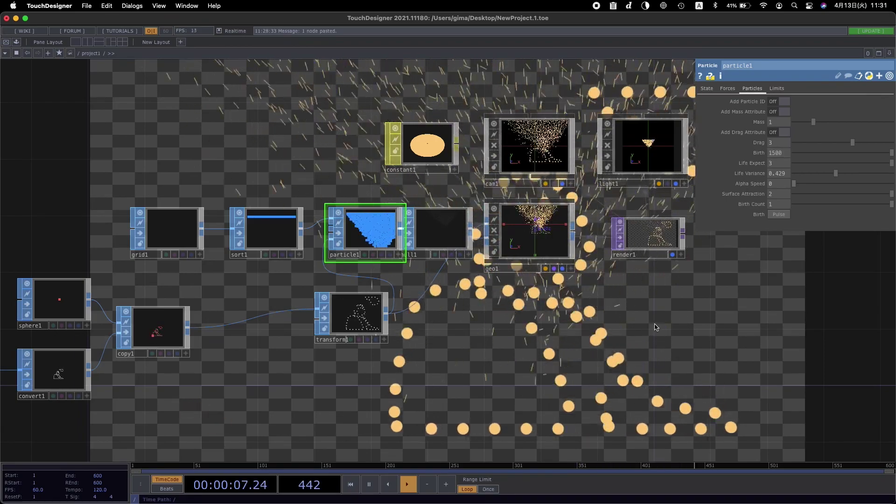
scroll(630, 304, down, 1)
scroll(628, 303, down, 4)
drag(628, 304, 565, 337)
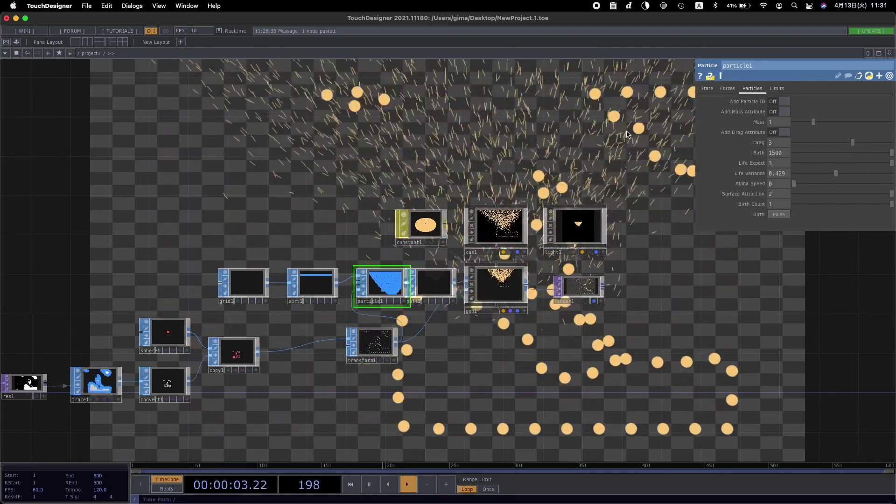
drag(609, 296, 415, 278)
scroll(452, 269, up, 5)
scroll(452, 269, up, 5)
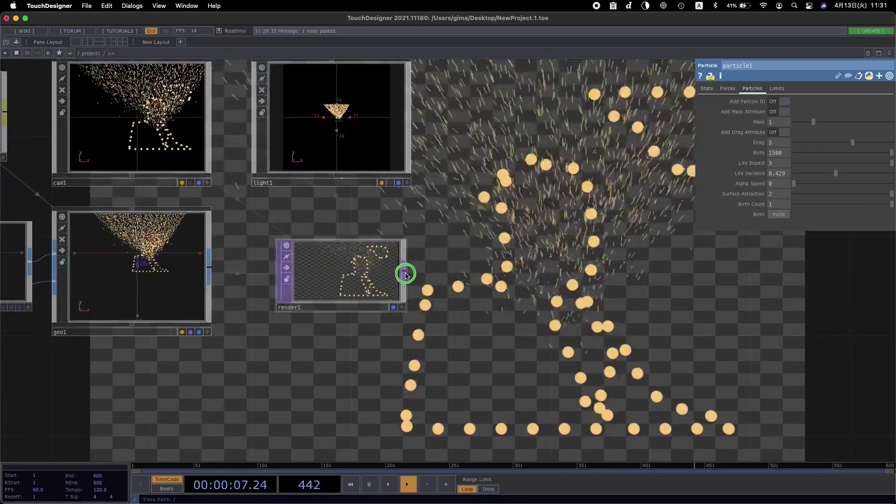
Step: Add a Feedback TOP, feedback1, after render1
right_click(405, 273)
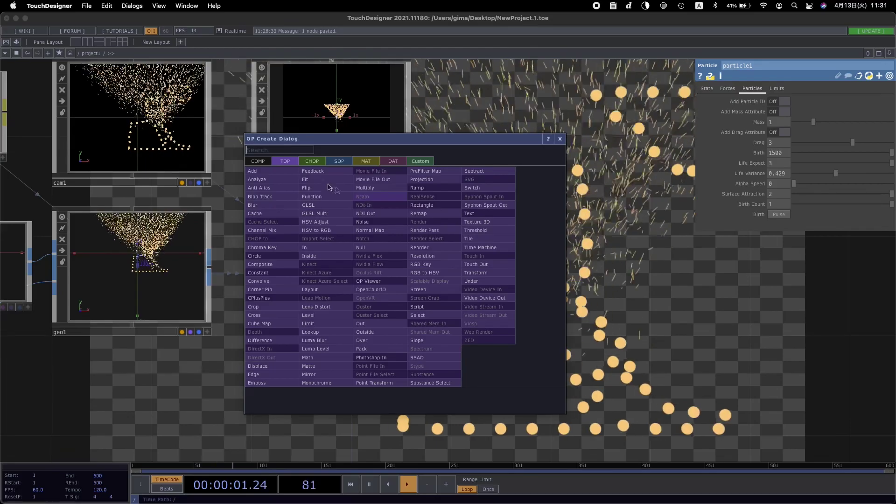
click(320, 176)
click(564, 369)
drag(597, 299, 364, 274)
Step: Add a Level TOP, level2, after feedback1
right_click(396, 348)
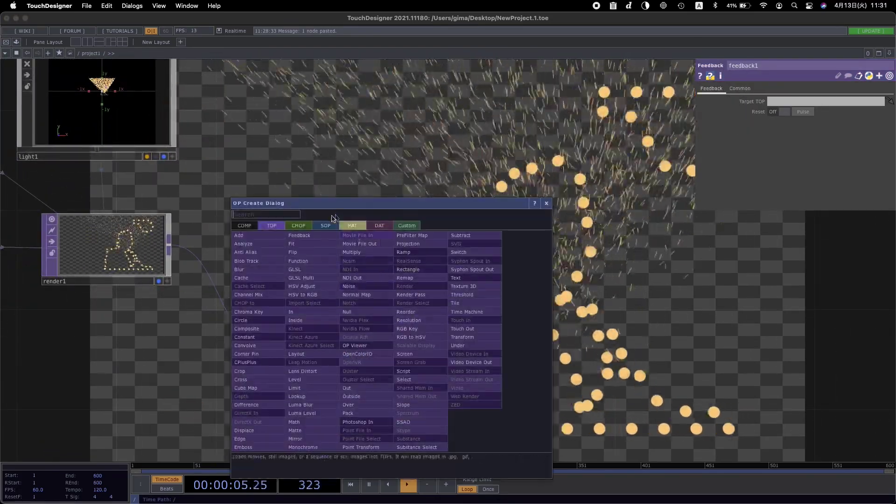
text(l)
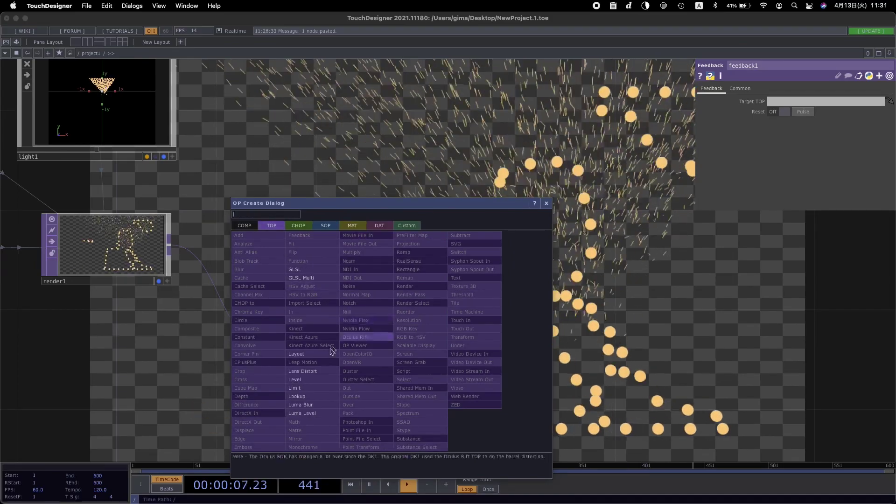
click(304, 379)
click(509, 350)
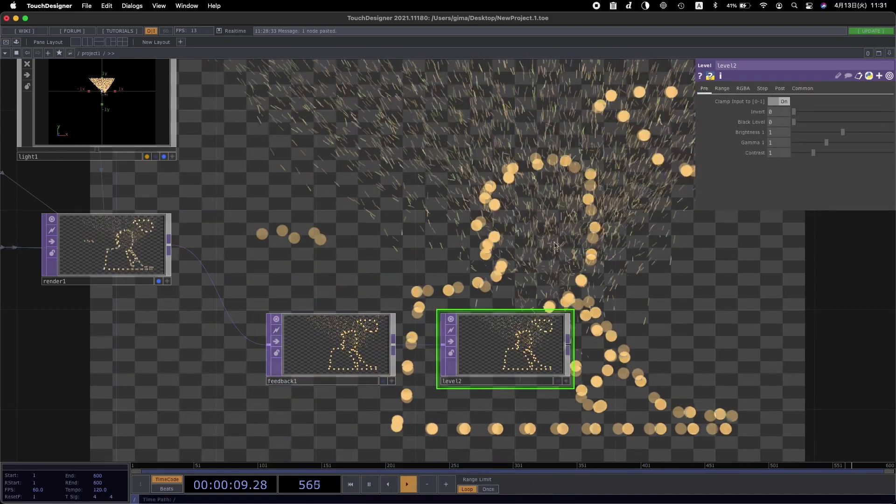
Step: Add an Add TOP, add1, and make it feedback1's Target TOP
click(576, 156)
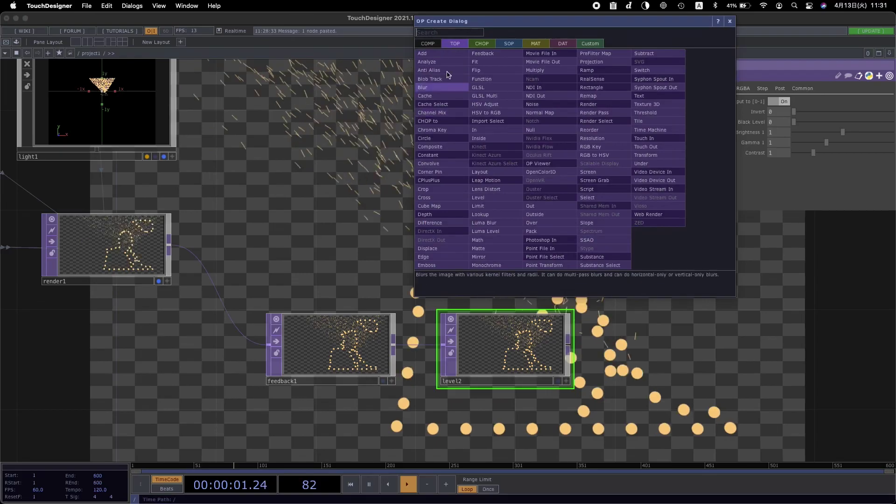
click(433, 54)
click(616, 207)
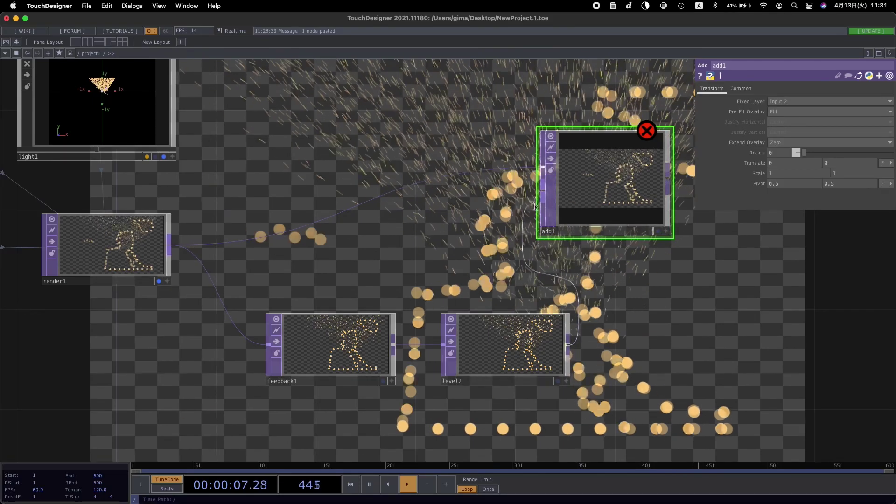
click(332, 346)
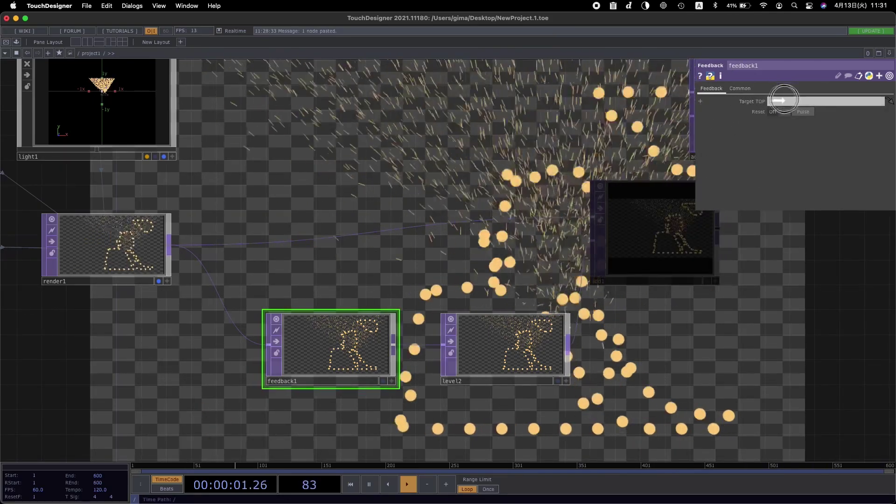
drag(445, 246, 417, 234)
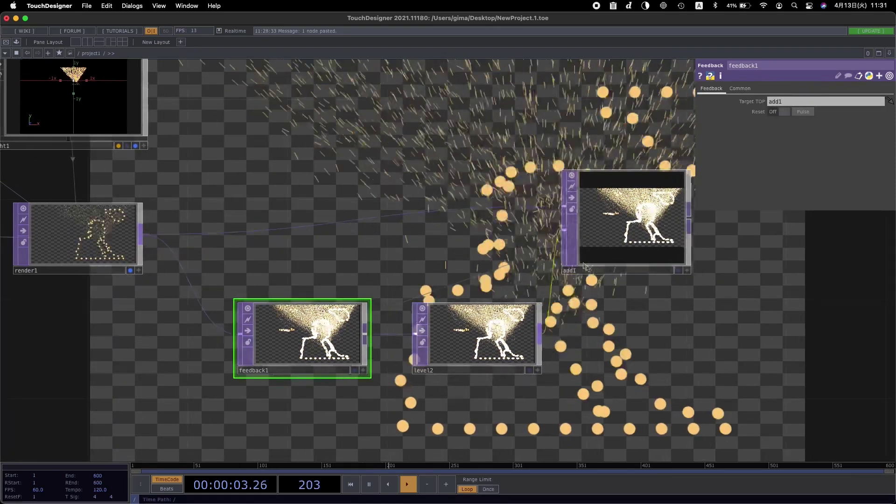
Step: Display add1 instead of render1 as the network background
click(132, 273)
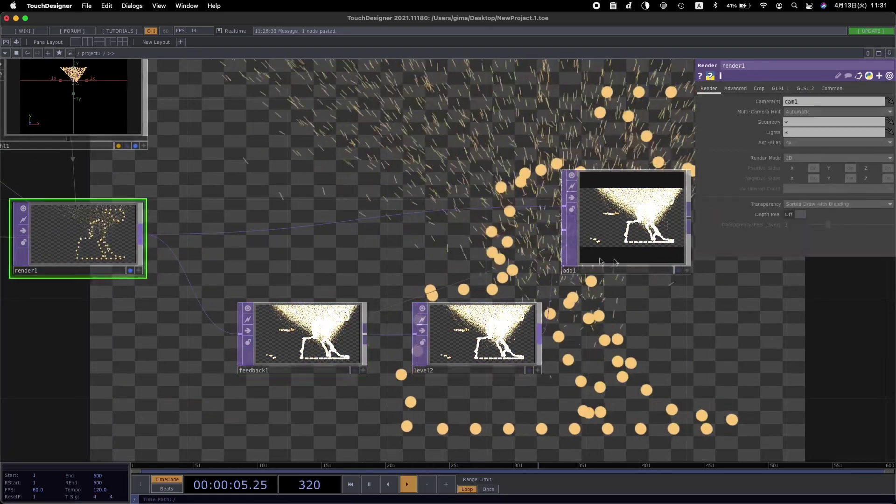
click(682, 280)
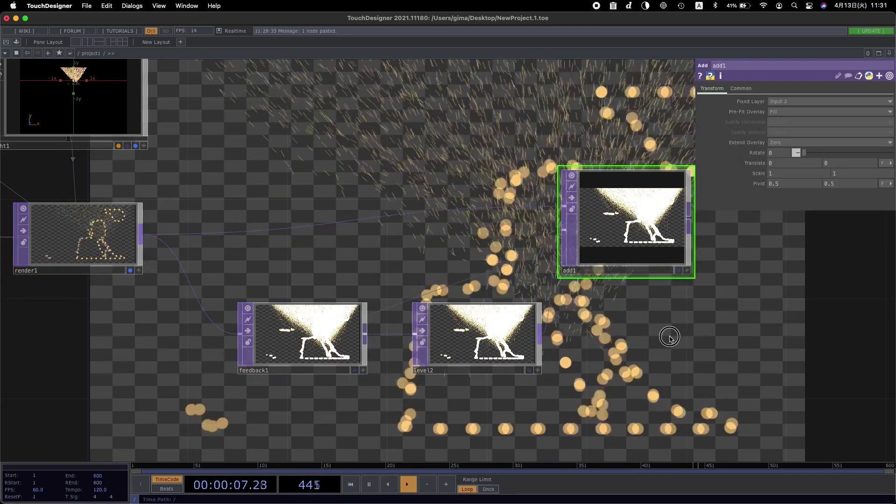
click(679, 271)
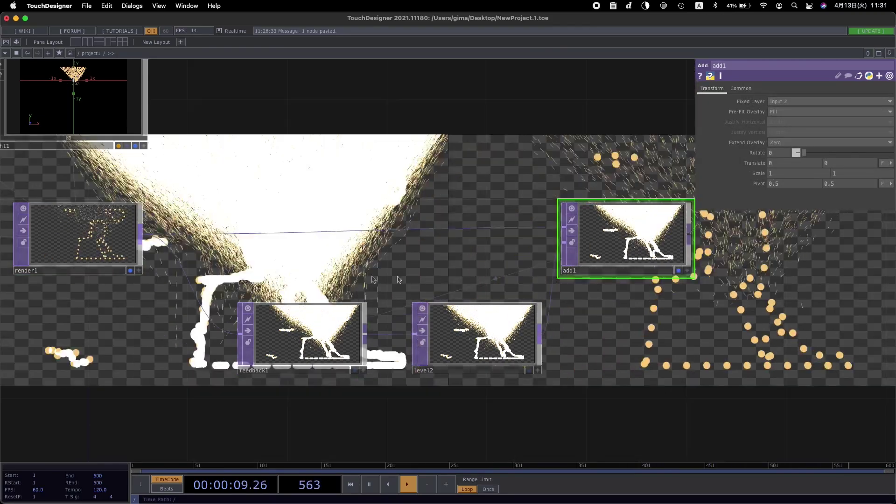
click(130, 271)
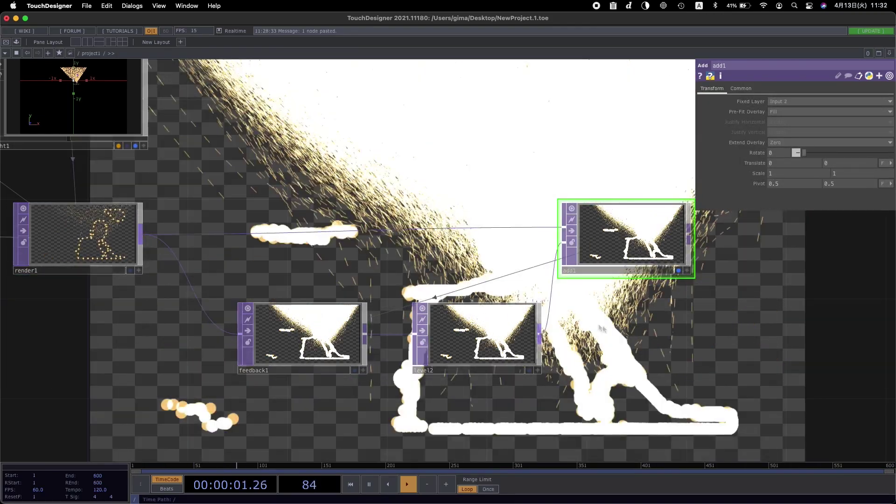
Step: Set level2's Black Level to 0.038
click(509, 333)
click(803, 89)
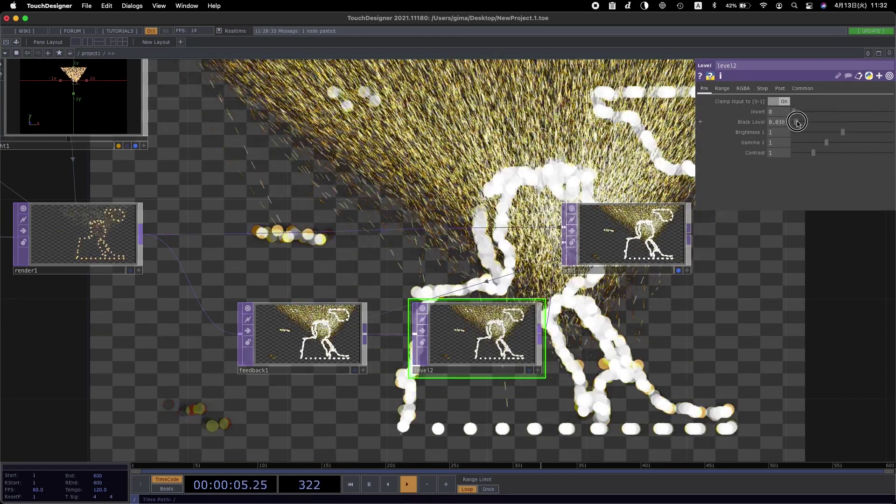
drag(688, 353, 504, 343)
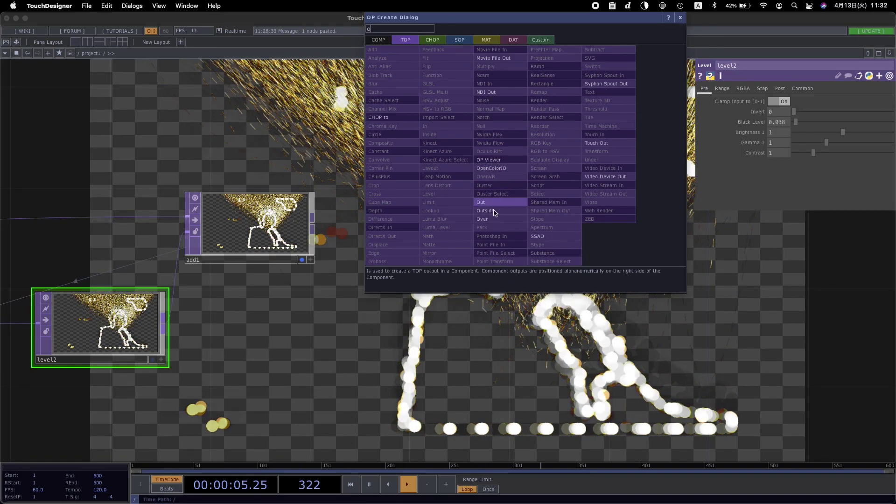
Step: Add an Over TOP and a black Constant TOP (constant2) below add1
click(484, 245)
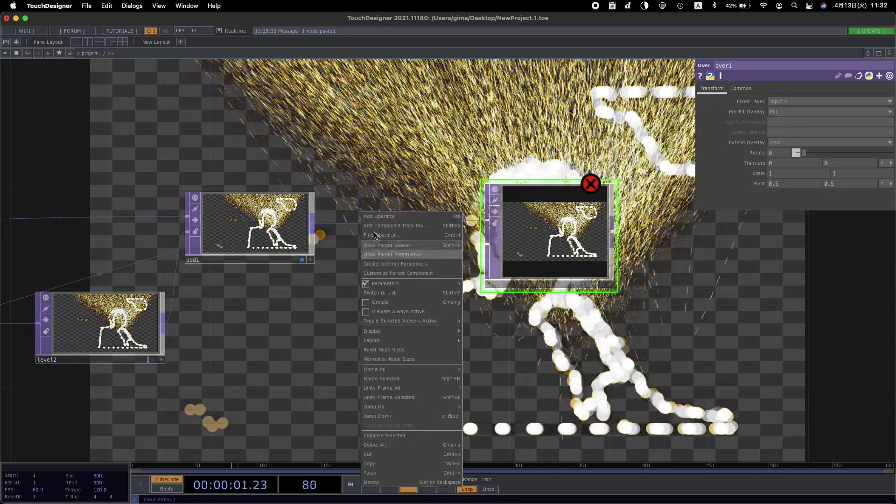
click(375, 217)
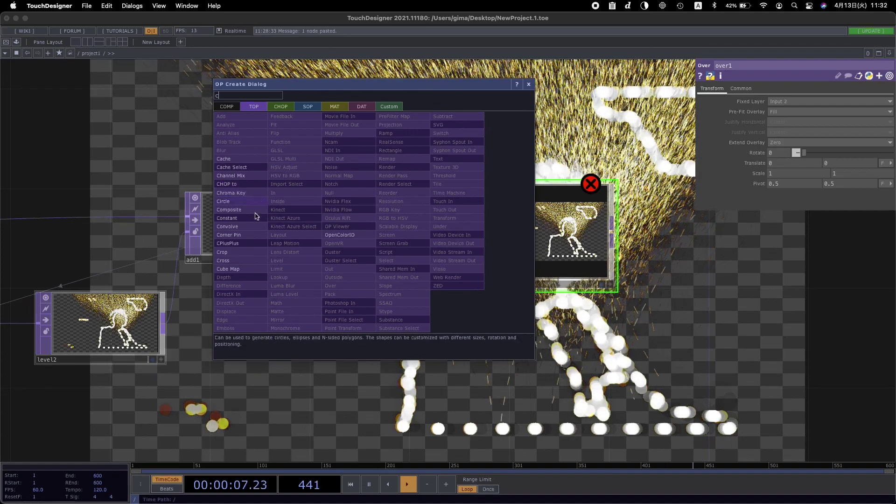
click(247, 224)
click(326, 335)
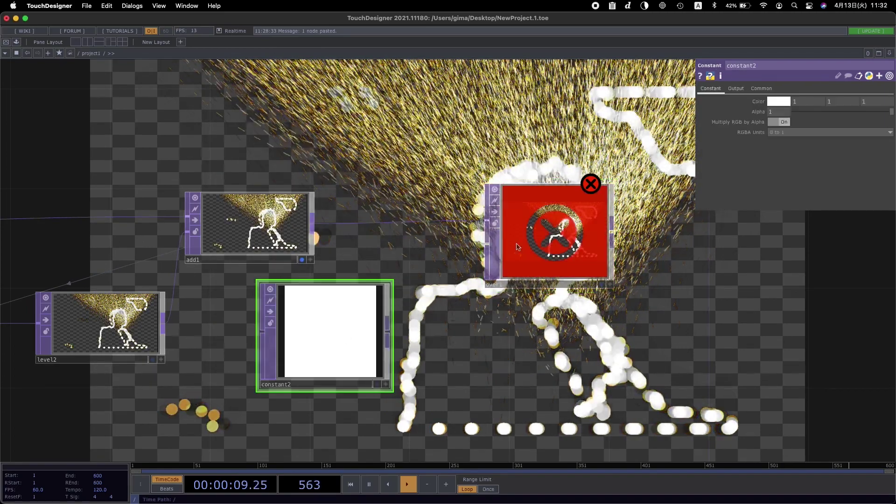
click(777, 101)
click(781, 92)
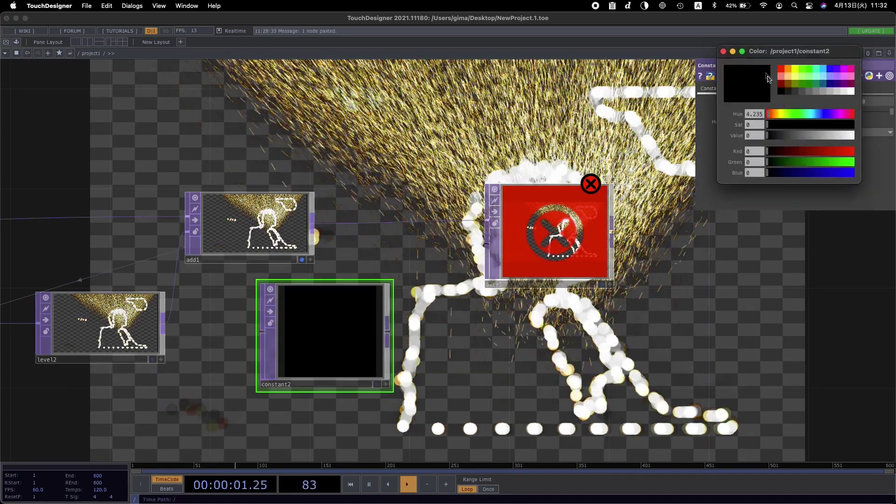
click(723, 50)
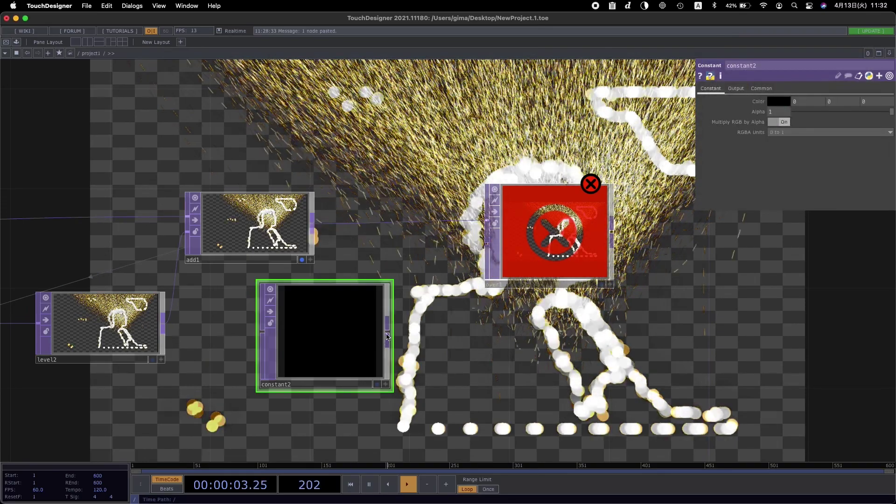
Step: Move the background display from add1 to the over1 composite
click(535, 236)
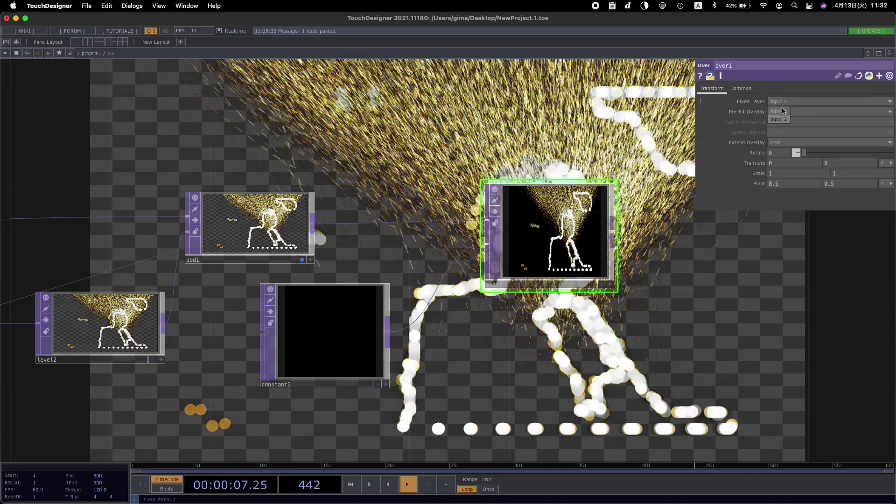
click(302, 260)
click(602, 285)
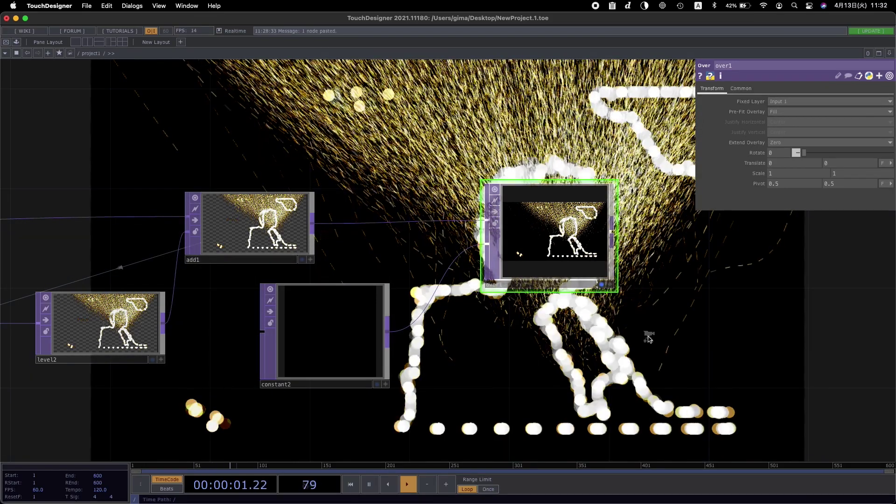
scroll(645, 334, down, 2)
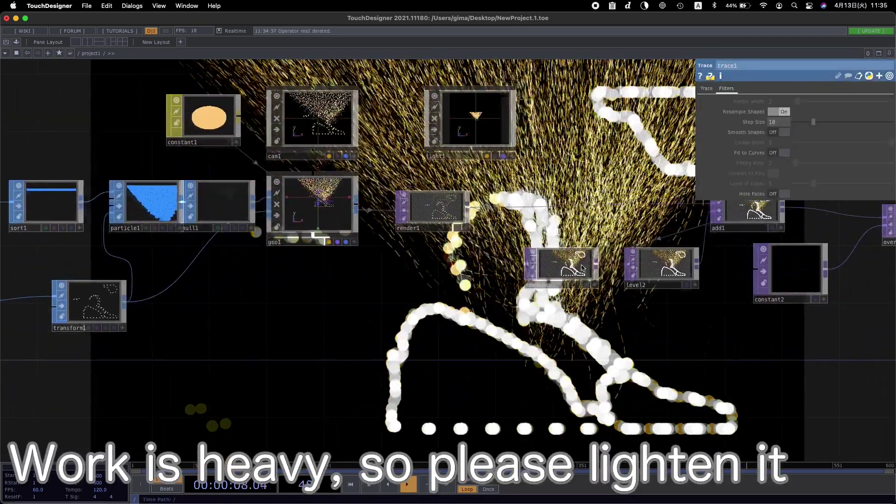
Step: Set trace1's Step Size to 30 for a sparser traced outline
drag(582, 268, 581, 269)
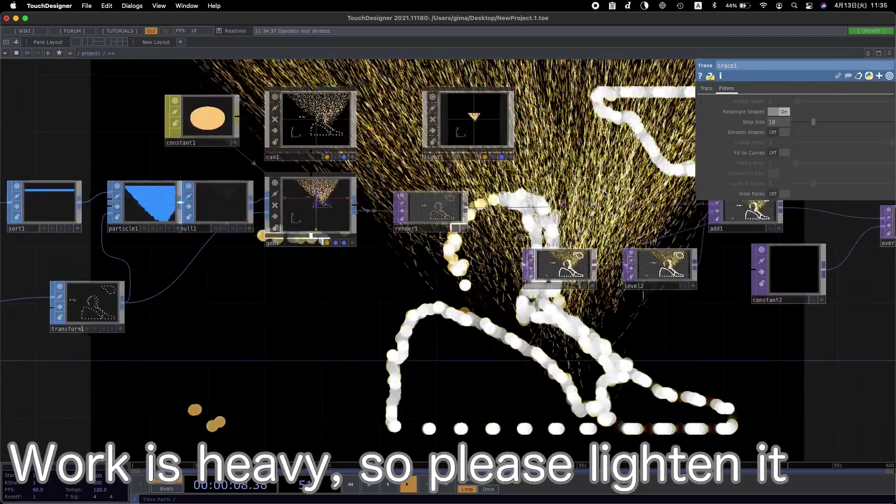
scroll(286, 304, left, 10)
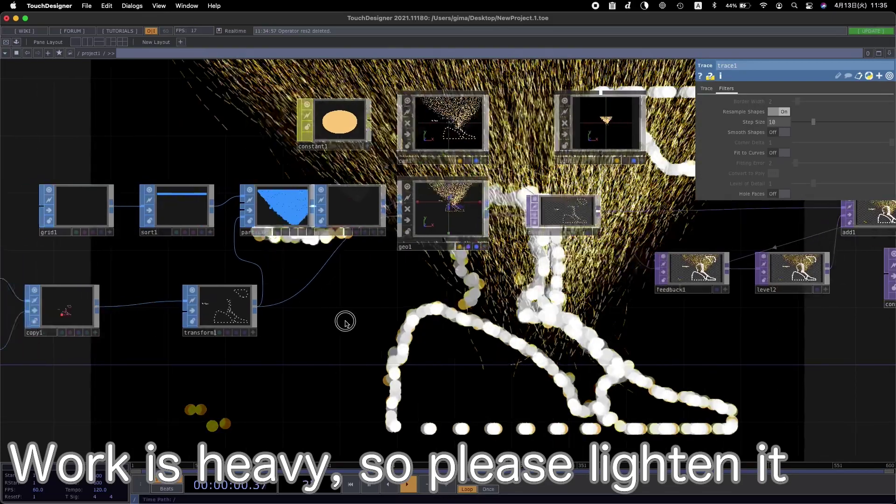
scroll(395, 376, left, 2)
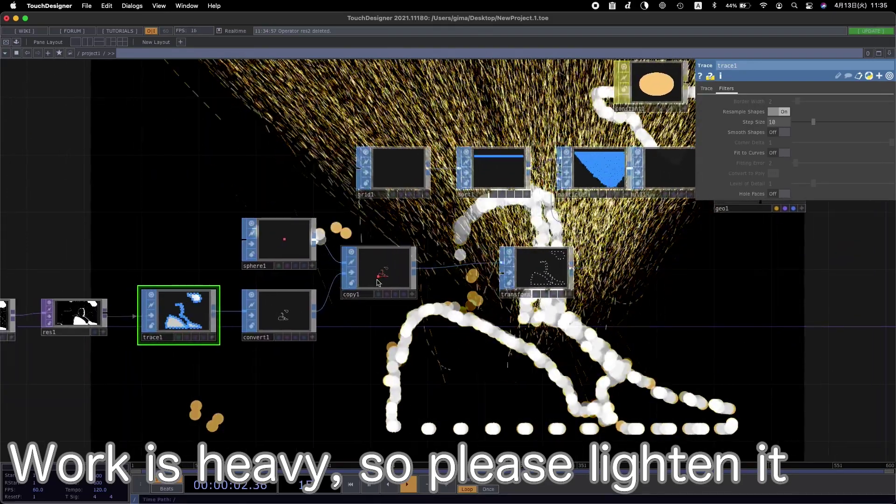
click(387, 277)
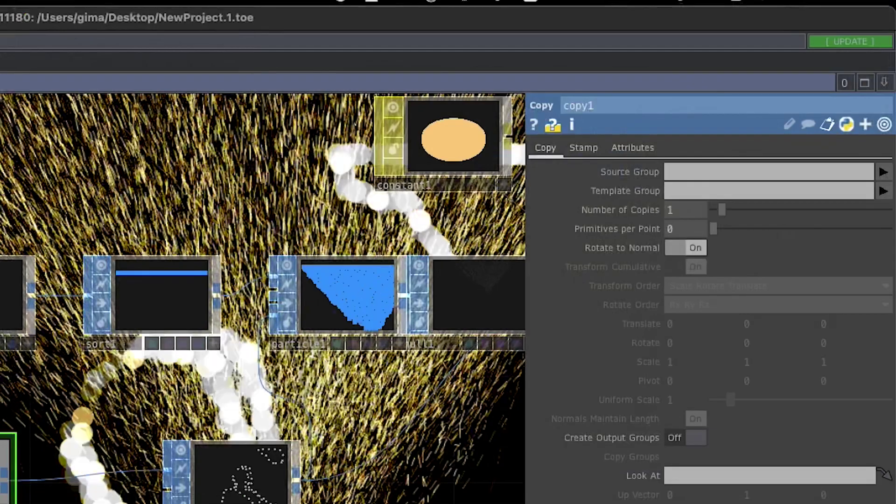
click(180, 311)
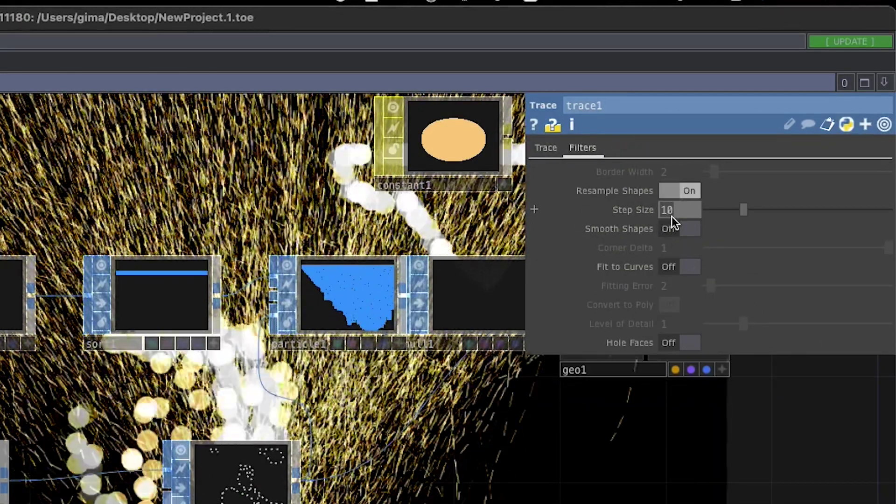
click(671, 211)
text(30)
key(Return)
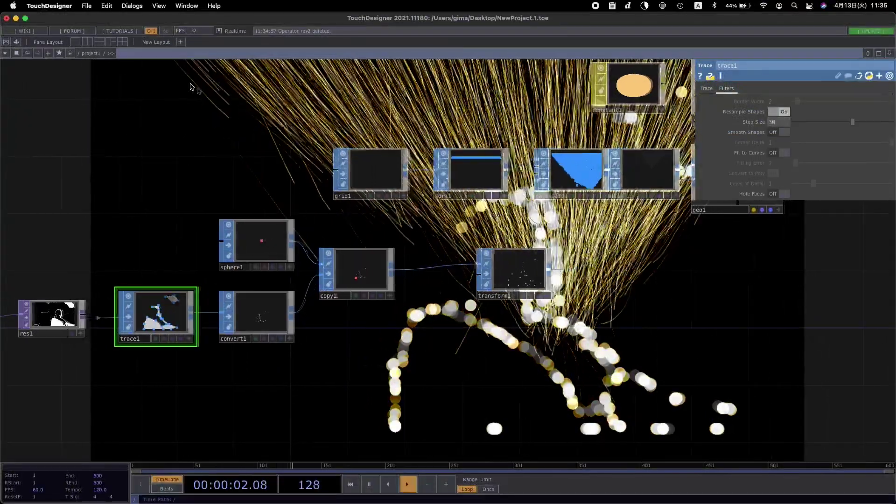
drag(743, 318, 577, 266)
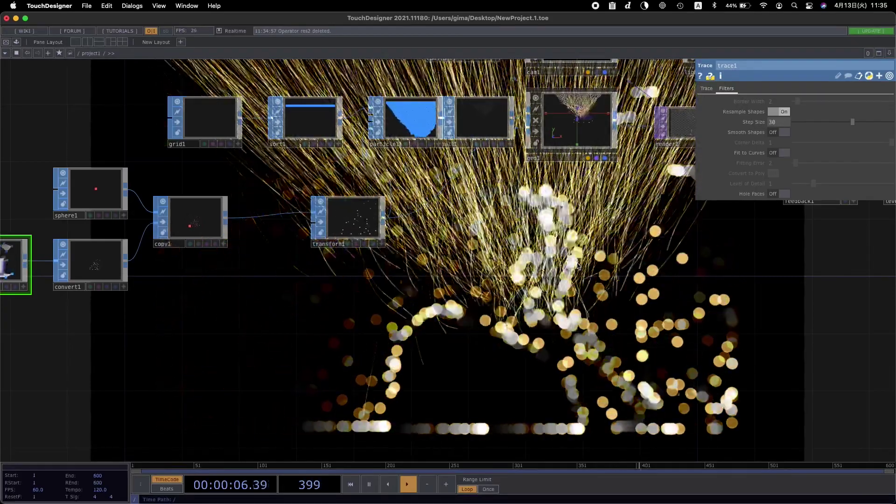
scroll(382, 202, left, 10)
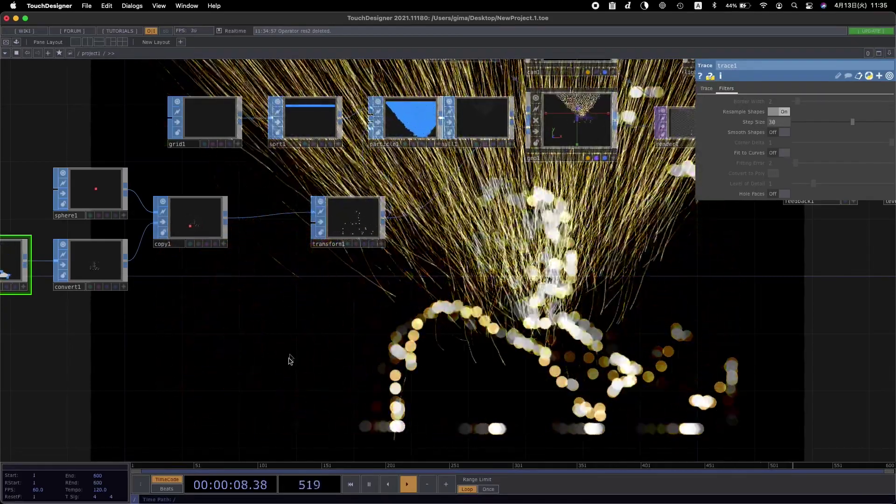
Step: Enlarge sphere1's radius to 0.03 and settle on the Polygon primitive type
click(397, 201)
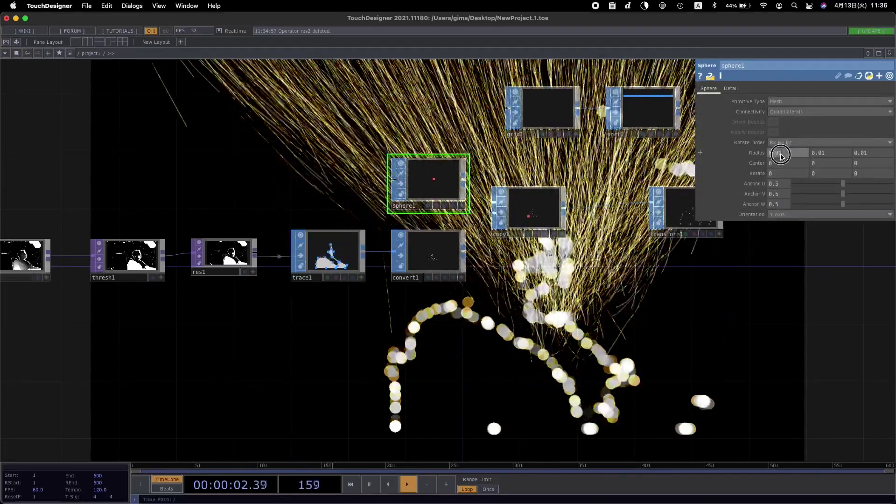
drag(779, 158, 829, 161)
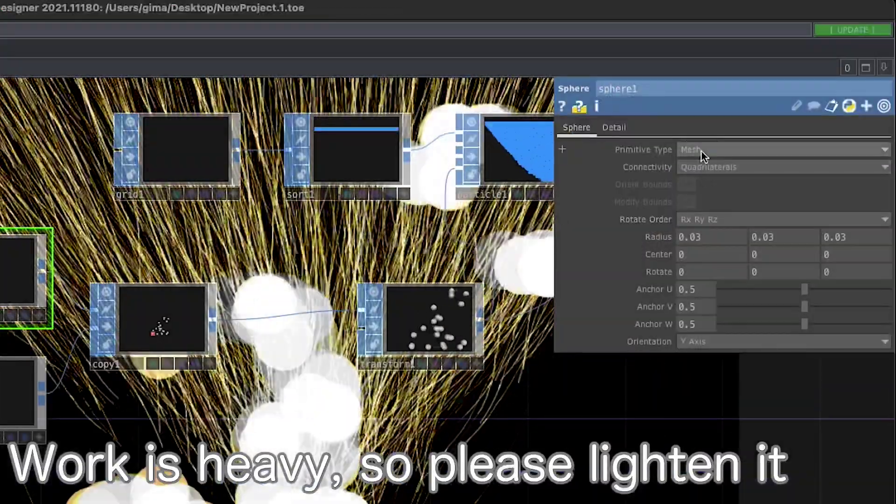
click(783, 102)
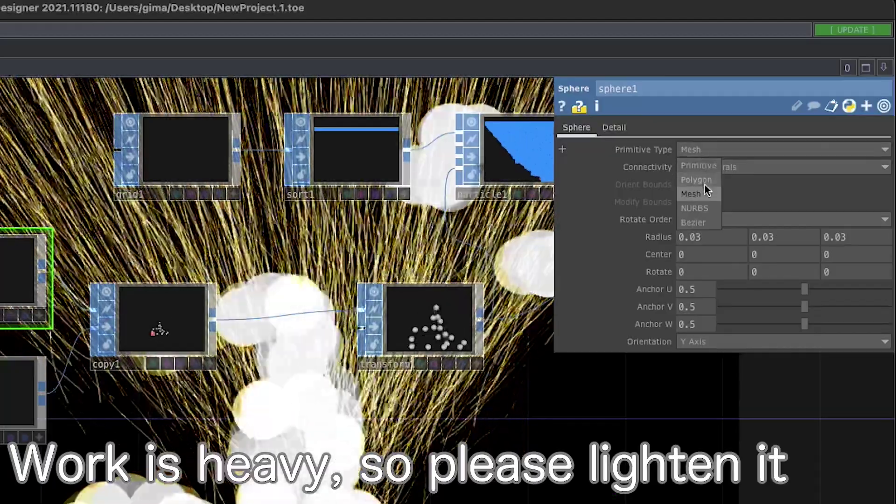
click(704, 184)
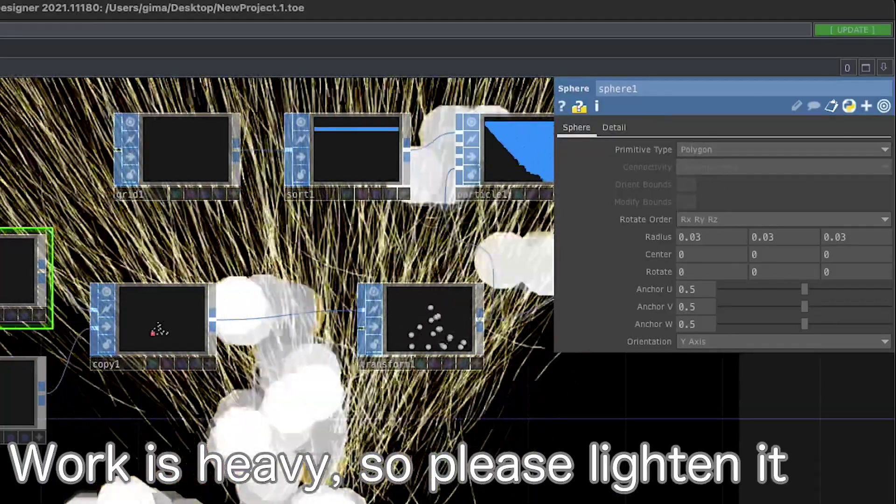
click(705, 150)
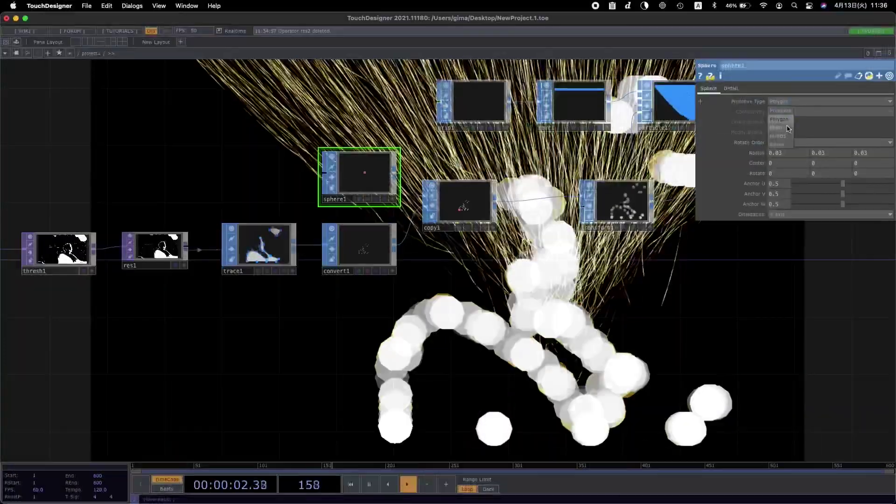
click(788, 128)
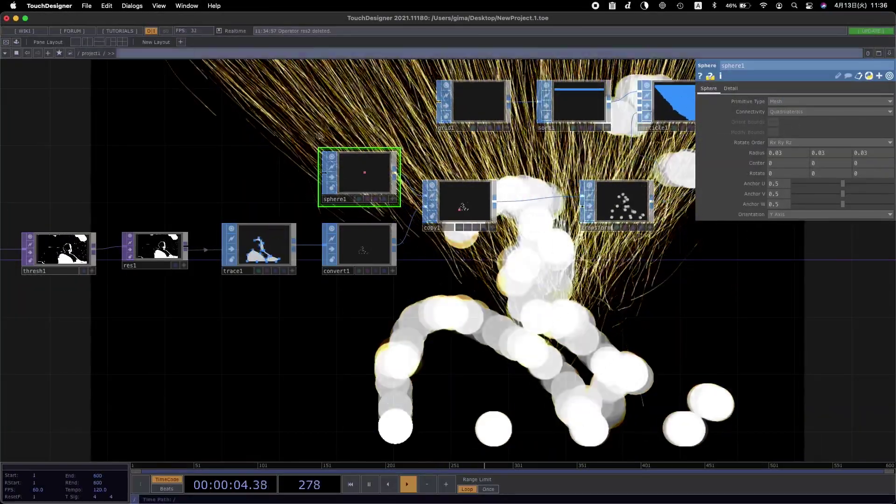
middle_click(368, 176)
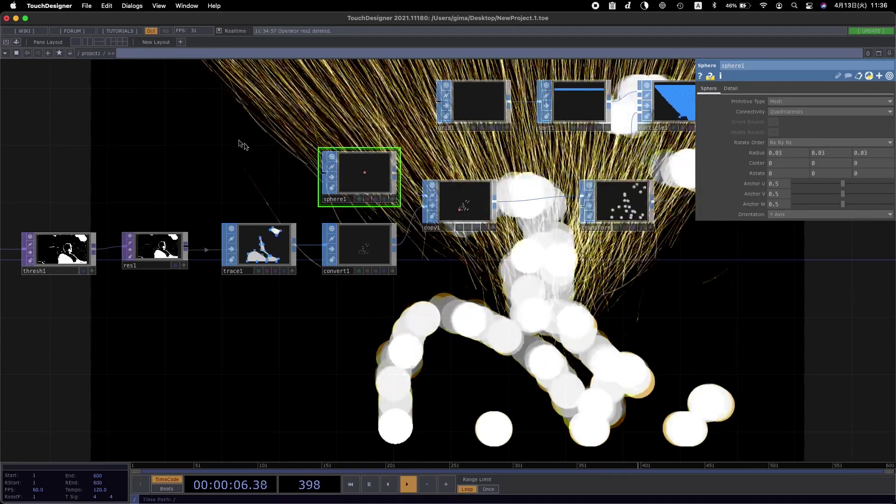
scroll(362, 171, up, 4)
click(793, 102)
click(791, 107)
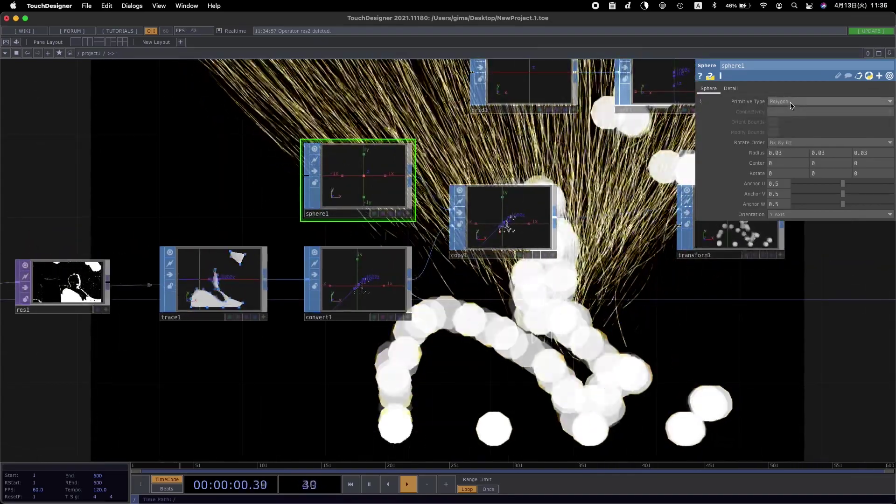
click(789, 102)
click(788, 112)
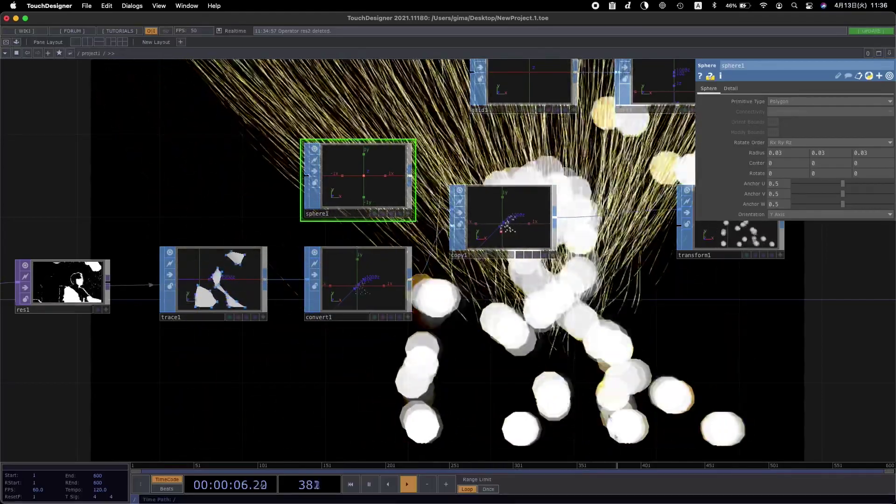
Step: Bring the grid, sort and particle nodes into view and show particle1's parameters
drag(766, 292, 589, 345)
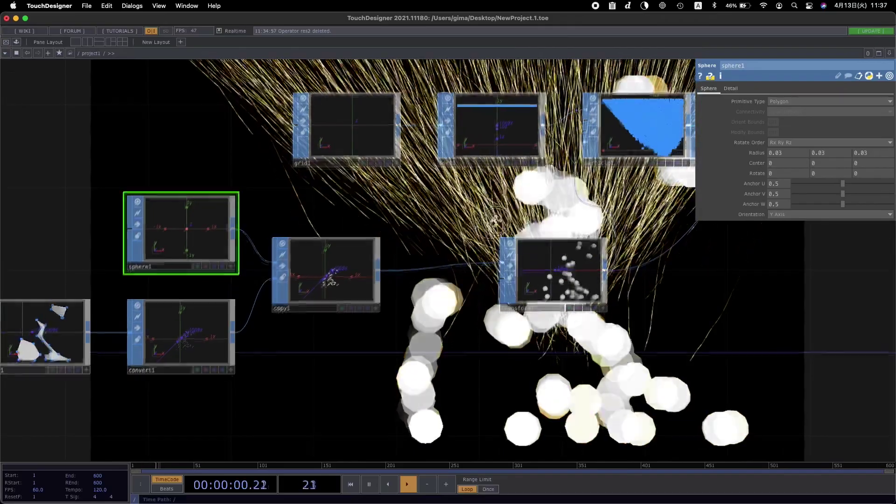
scroll(557, 359, right, 4)
scroll(557, 360, up, 3)
scroll(495, 211, right, 6)
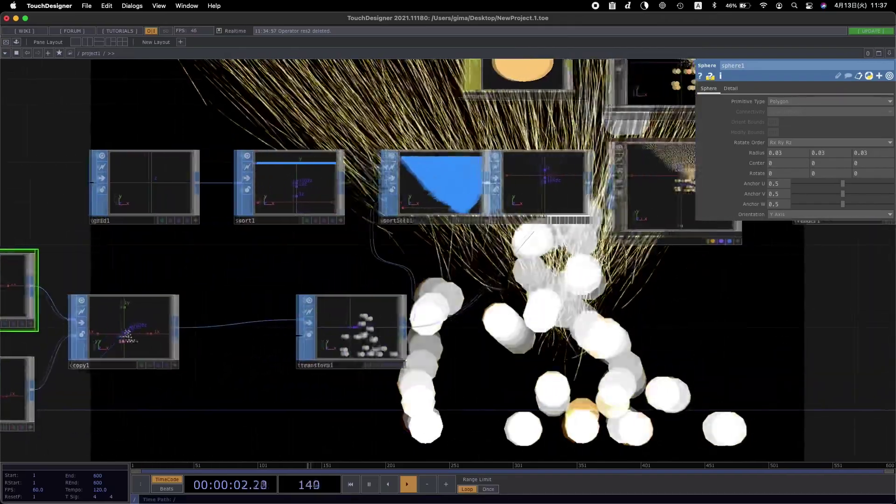
click(425, 192)
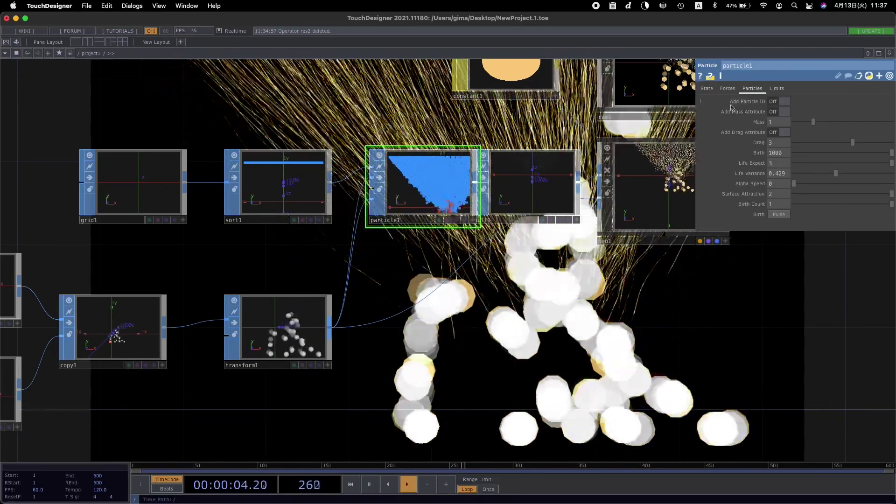
Step: Set particle1's Hit Behavior to Bounce on Contact
click(778, 88)
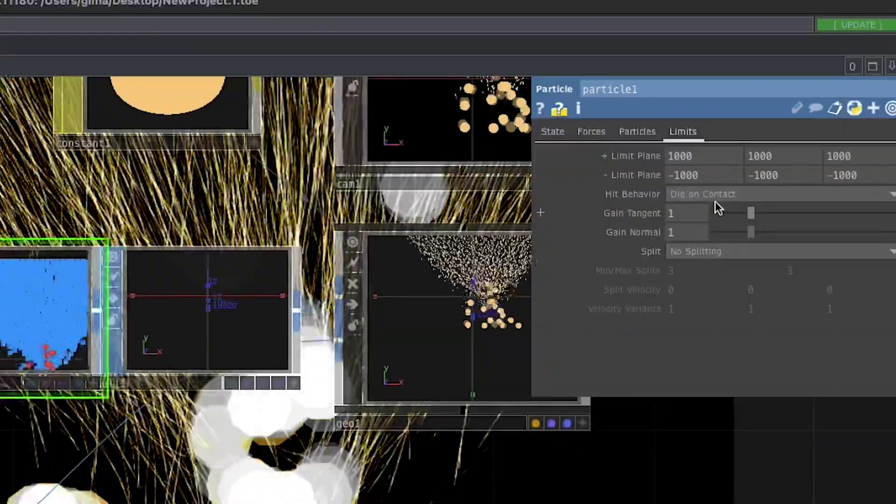
click(793, 122)
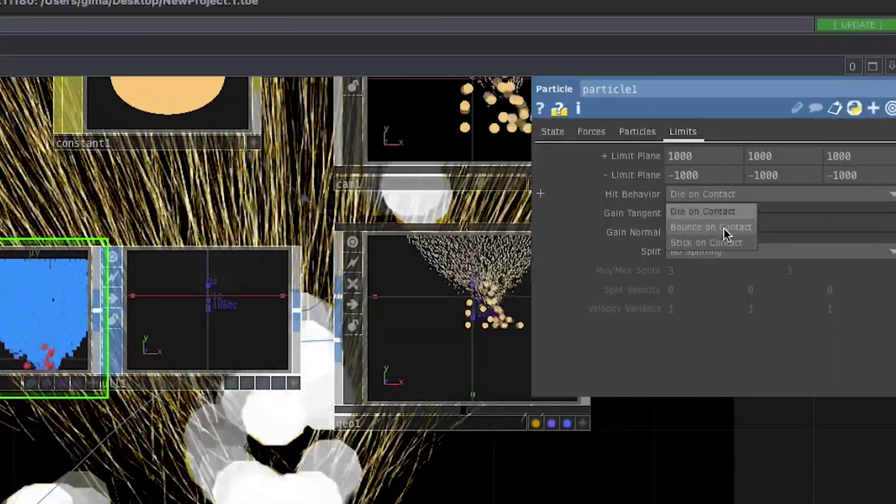
click(725, 227)
Step: Set particle1's Gain Tangent and Gain Normal both to 1.5
click(672, 215)
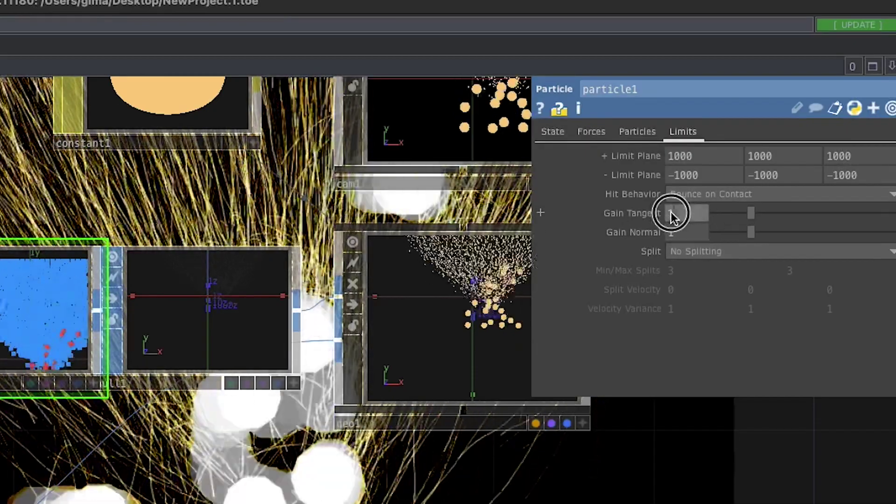
click(679, 213)
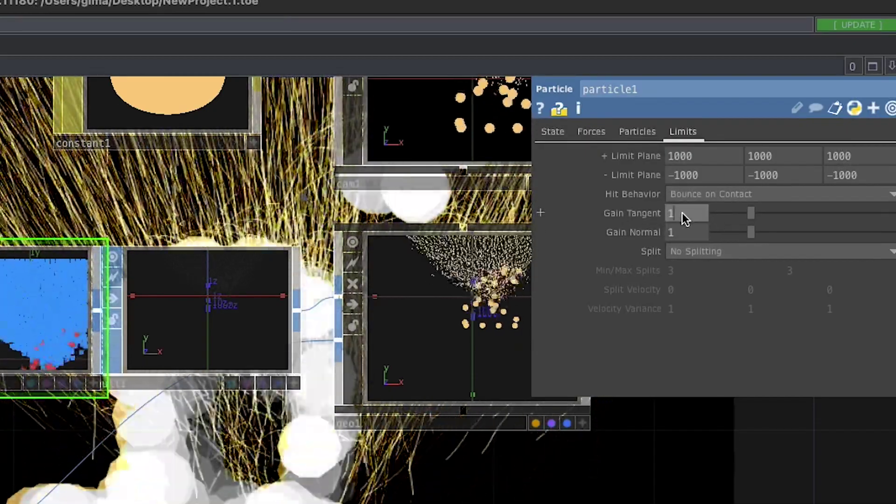
text(.5)
key(Return)
click(695, 233)
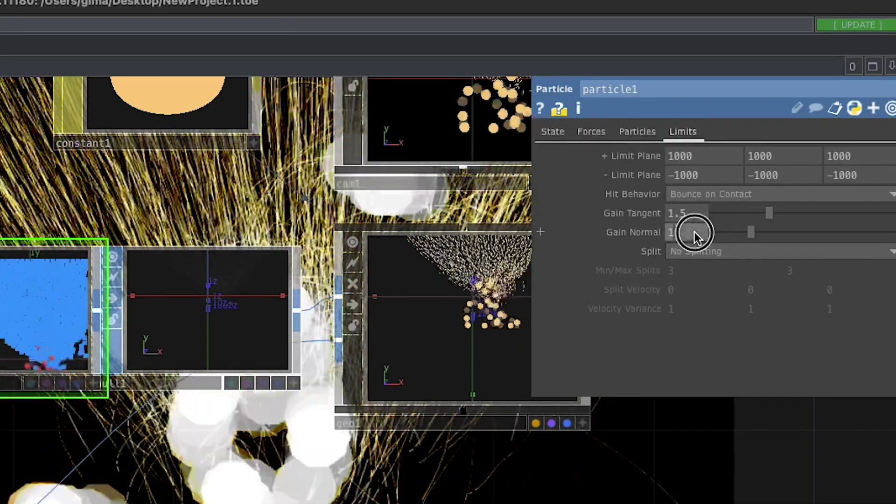
text(.5)
key(Return)
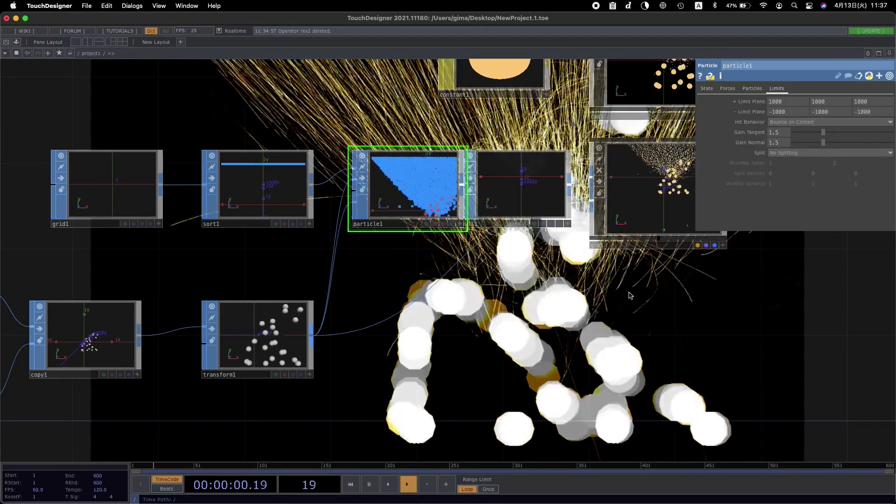
scroll(534, 292, down, 2)
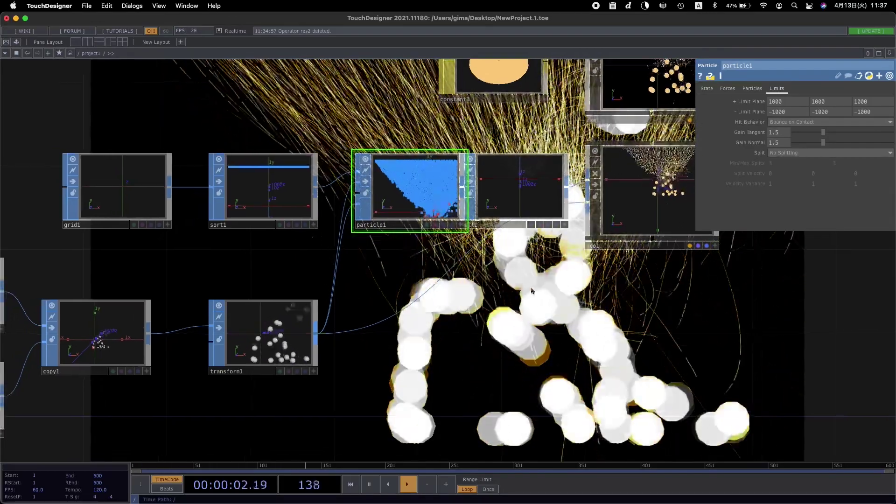
scroll(534, 292, down, 1)
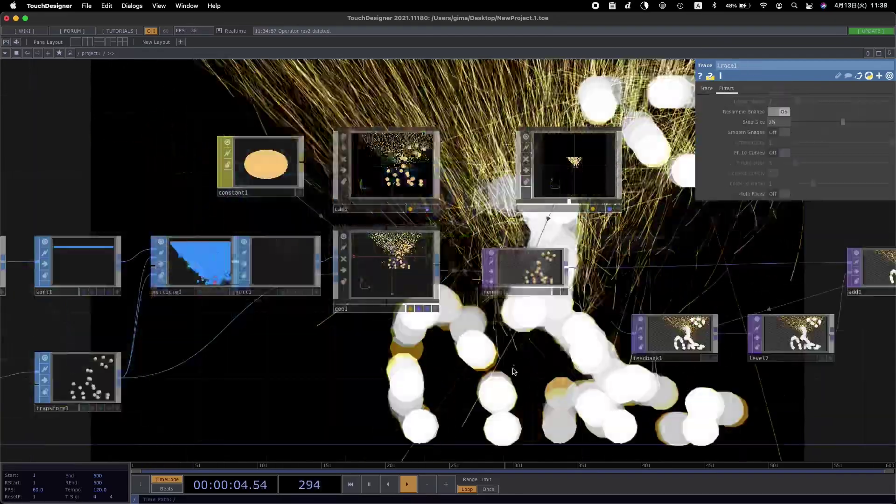
drag(459, 366, 471, 341)
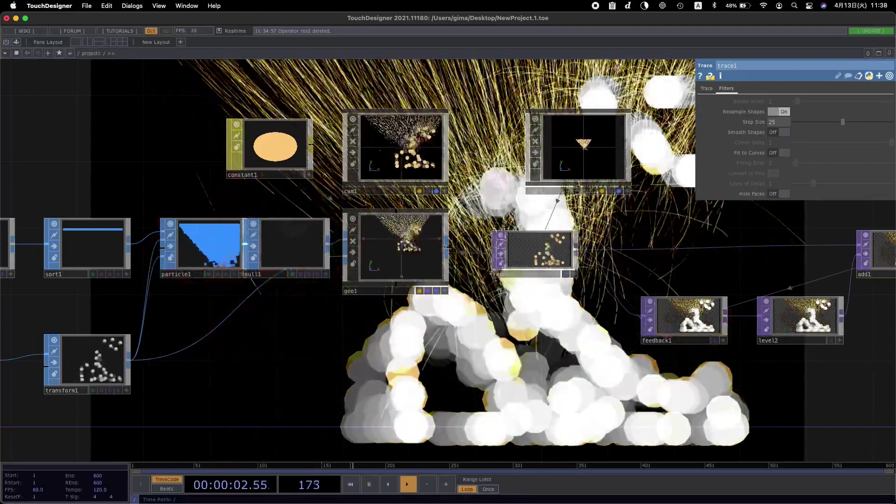
Step: Move particle1 beside null1, then pan across to the add1 and over1 compositing nodes
drag(308, 202, 382, 193)
click(270, 246)
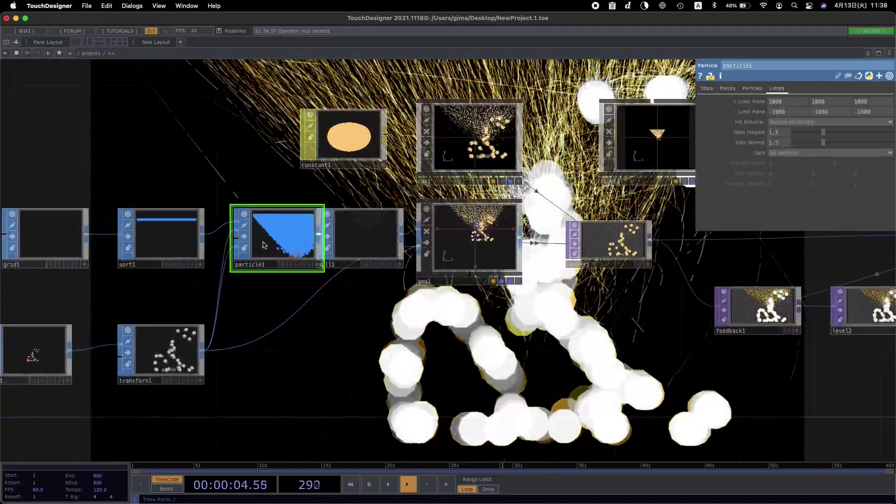
drag(271, 246, 254, 246)
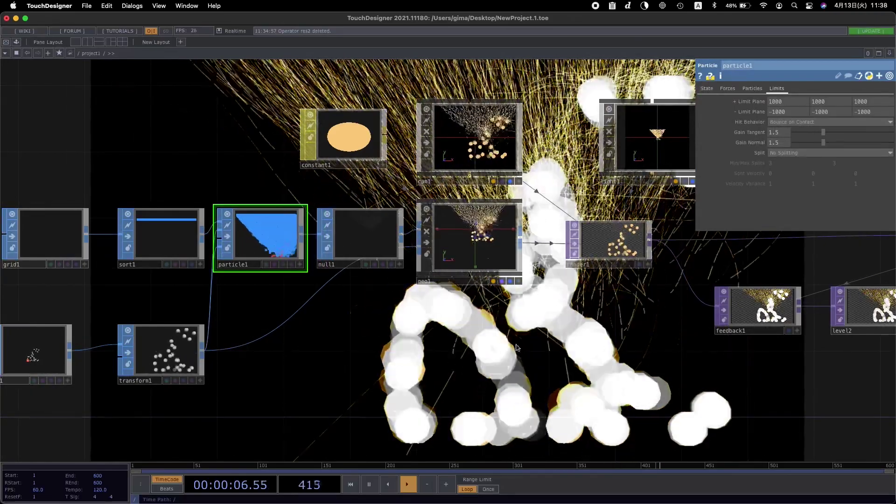
drag(565, 366, 526, 381)
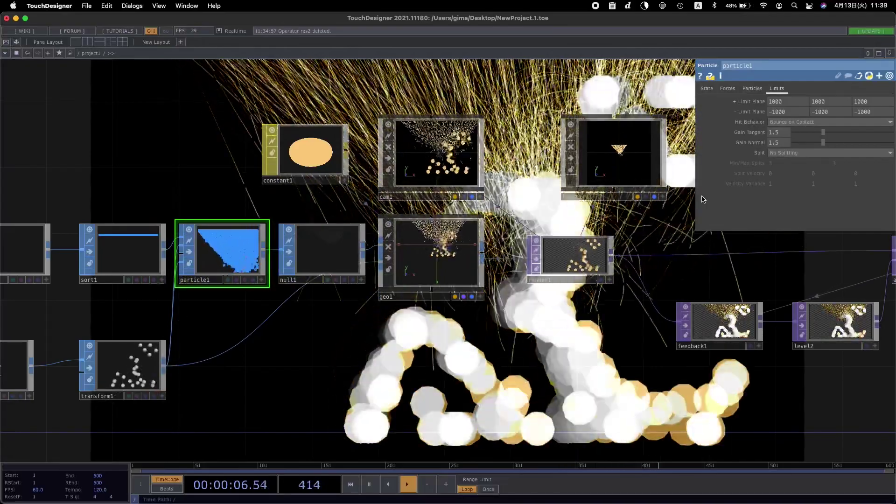
drag(612, 334, 312, 289)
drag(838, 354, 637, 357)
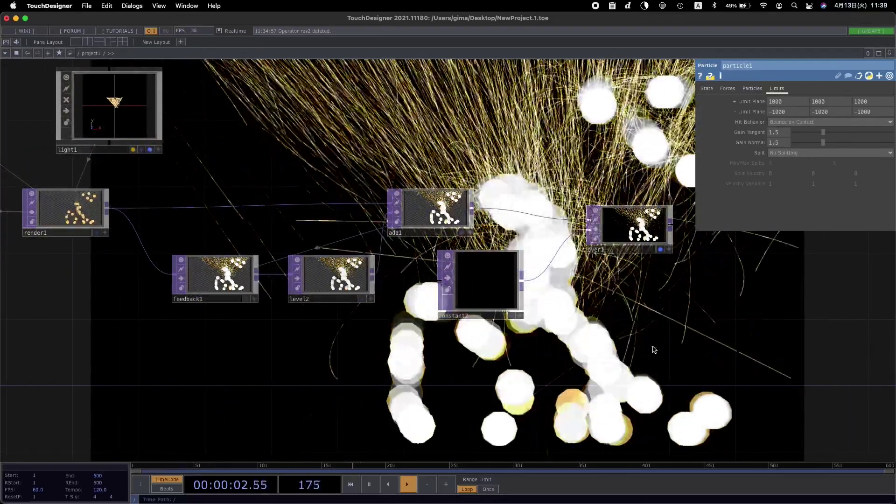